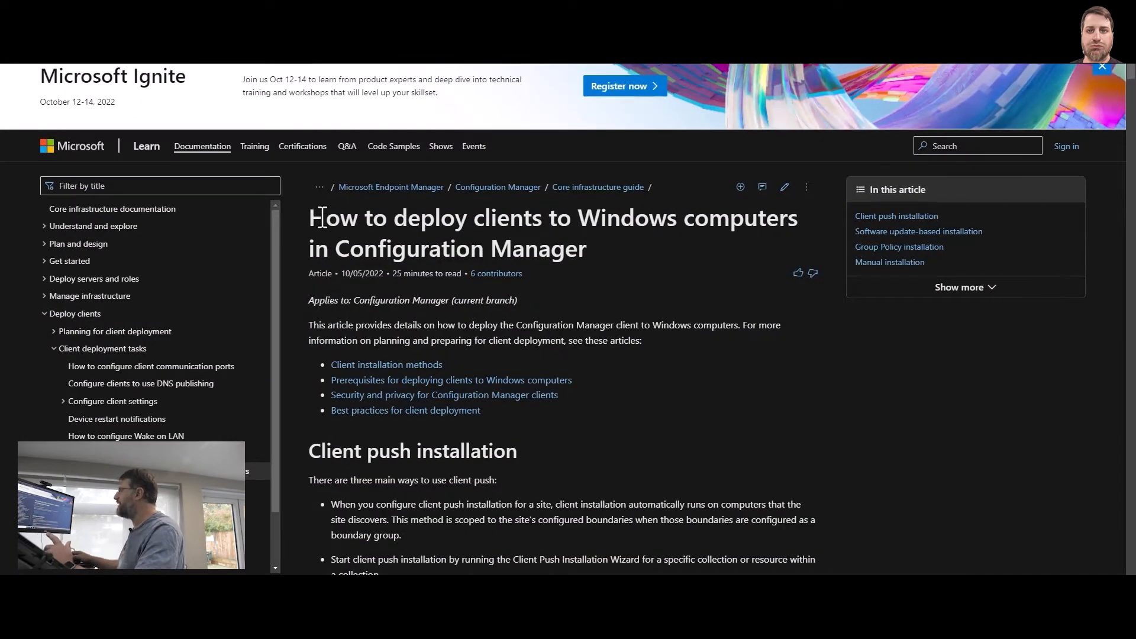
- Review the Windows client deployment article, covering the client push, software update-based and manual installation sections
{"action": "left_click_drag", "start_coordinate": [322, 217], "coordinate": [694, 250]}
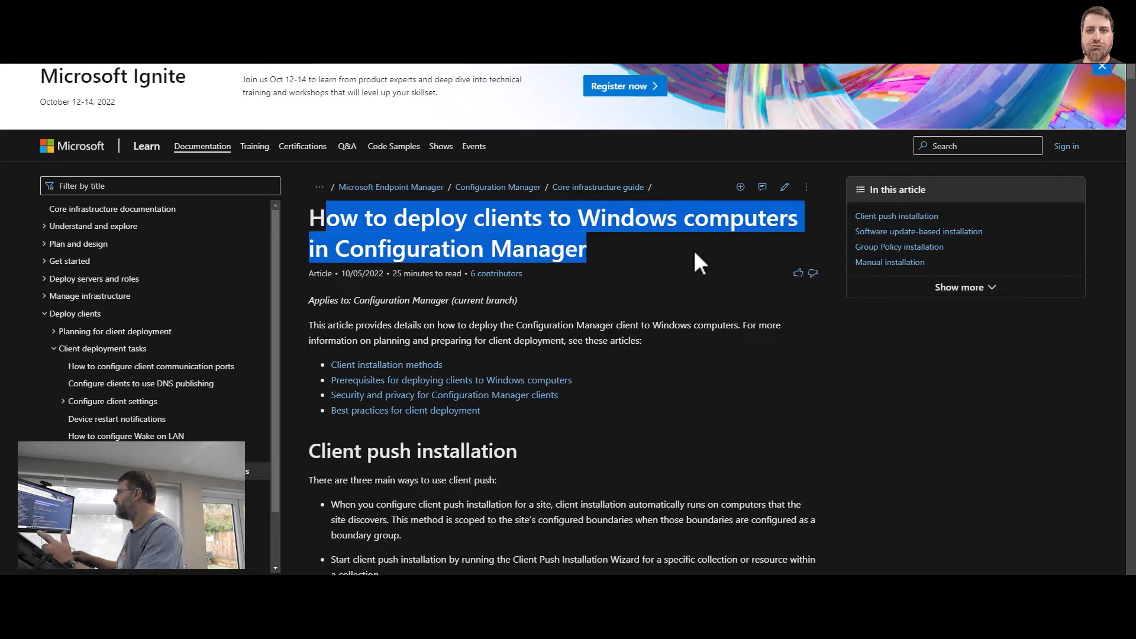
{"action": "left_click", "coordinate": [638, 254]}
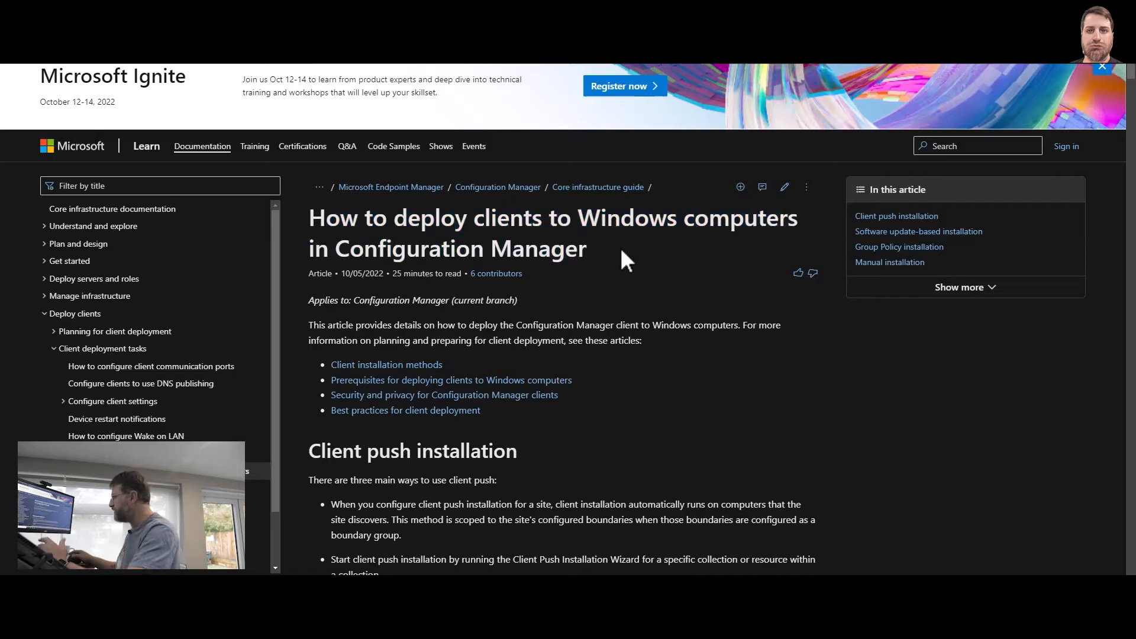
{"action": "scroll", "coordinate": [605, 310], "scroll_direction": "down", "scroll_amount": 4}
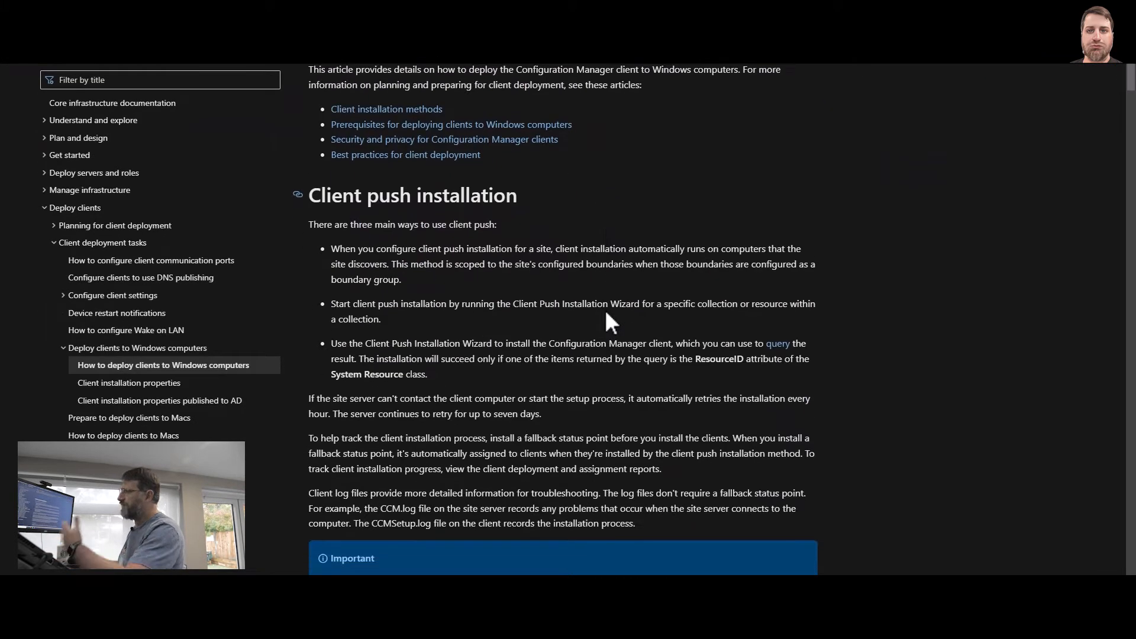
{"action": "scroll", "coordinate": [479, 226], "scroll_direction": "down", "scroll_amount": 15}
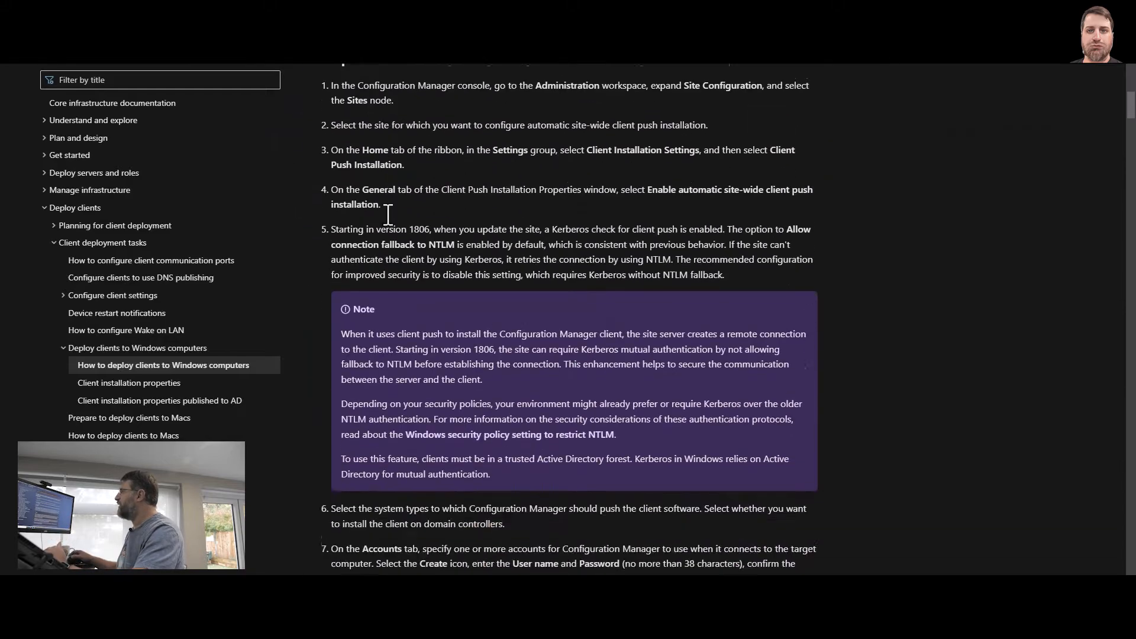
{"action": "scroll", "coordinate": [387, 253], "scroll_direction": "down", "scroll_amount": 15}
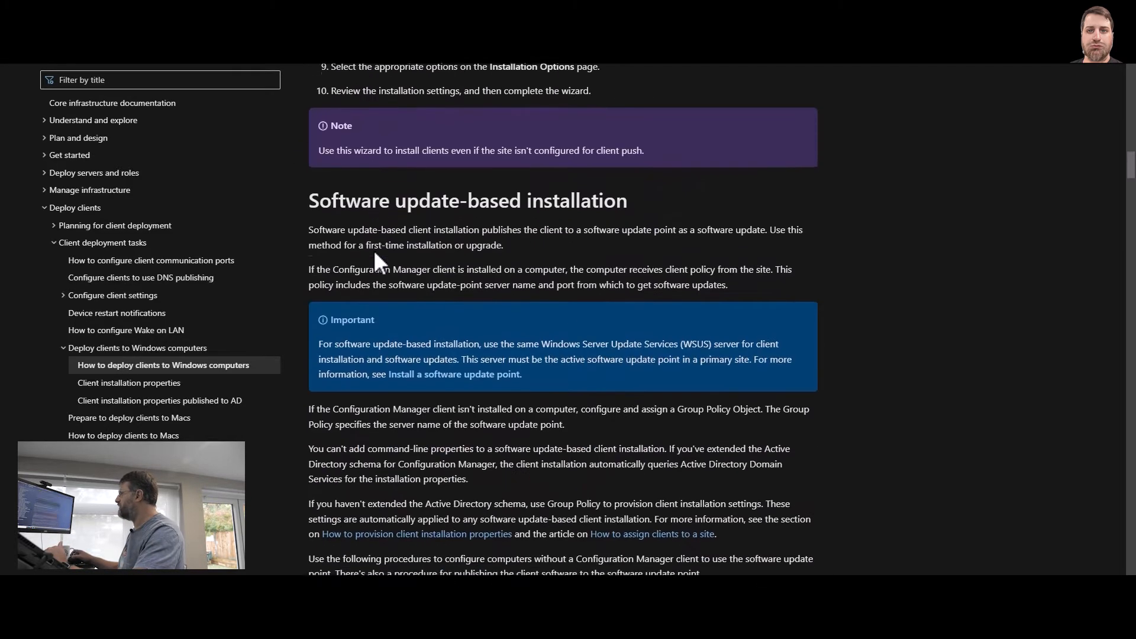
{"action": "left_click_drag", "start_coordinate": [341, 198], "coordinate": [535, 196]}
{"action": "left_click", "coordinate": [473, 240]}
{"action": "scroll", "coordinate": [458, 241], "scroll_direction": "down", "scroll_amount": 6}
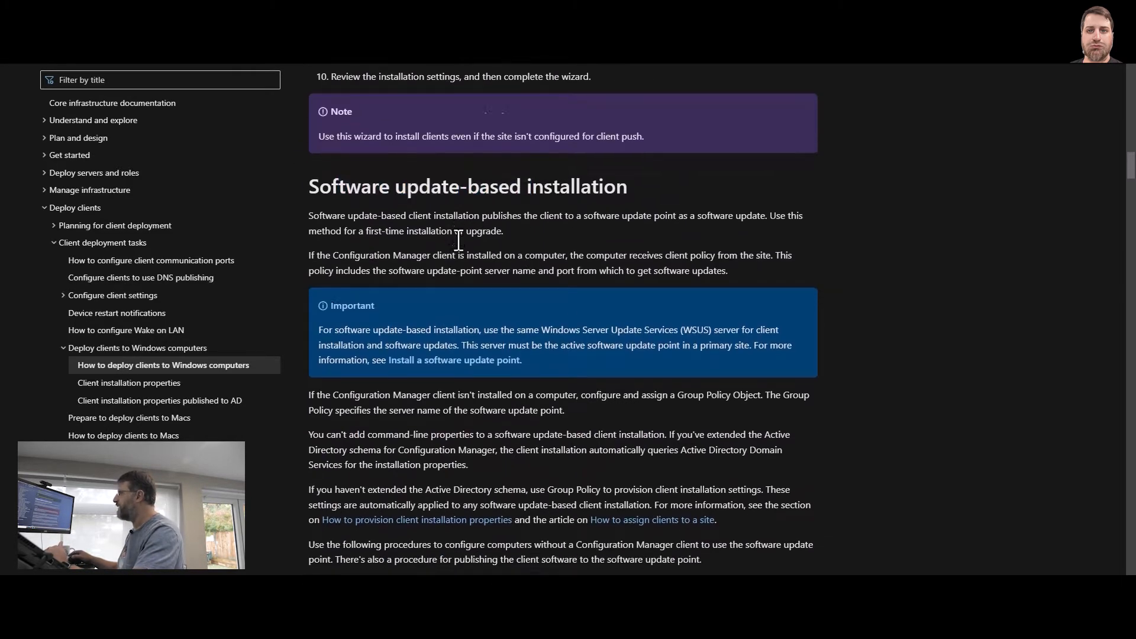
{"action": "scroll", "coordinate": [458, 241], "scroll_direction": "down", "scroll_amount": 3}
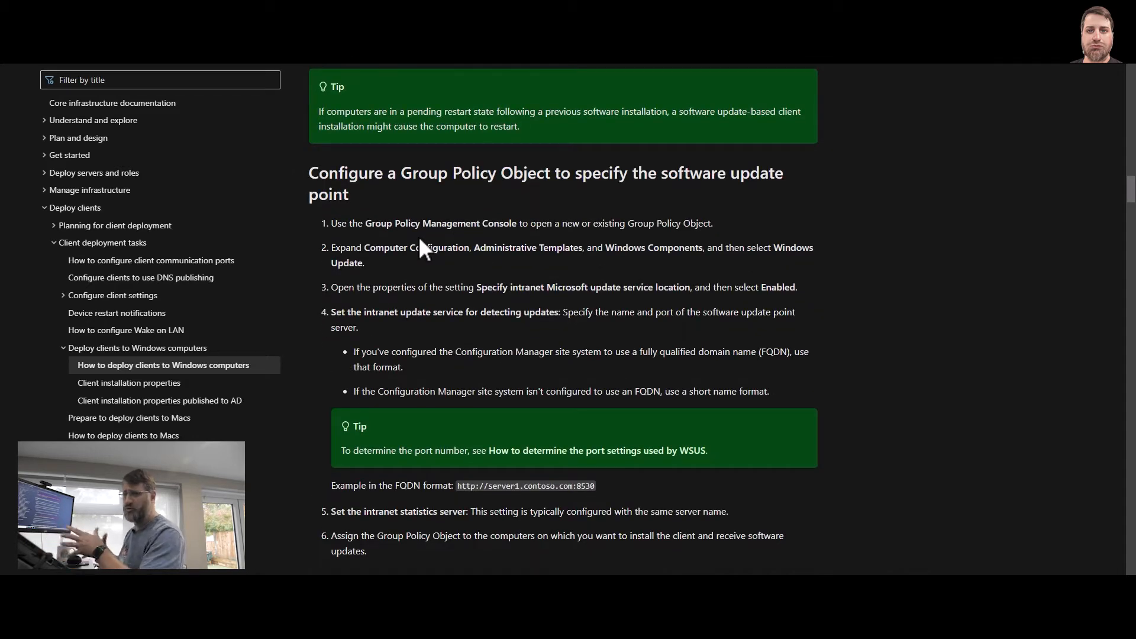
{"action": "scroll", "coordinate": [470, 296], "scroll_direction": "down", "scroll_amount": 4}
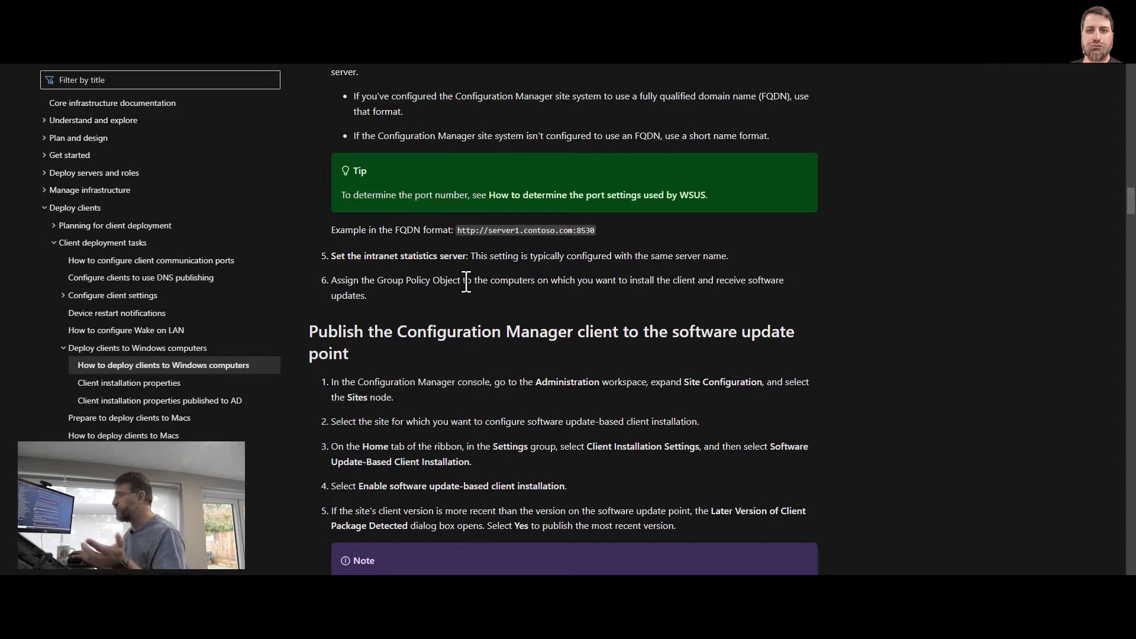
{"action": "scroll", "coordinate": [467, 284], "scroll_direction": "down", "scroll_amount": 7}
{"action": "scroll", "coordinate": [384, 287], "scroll_direction": "down", "scroll_amount": 7}
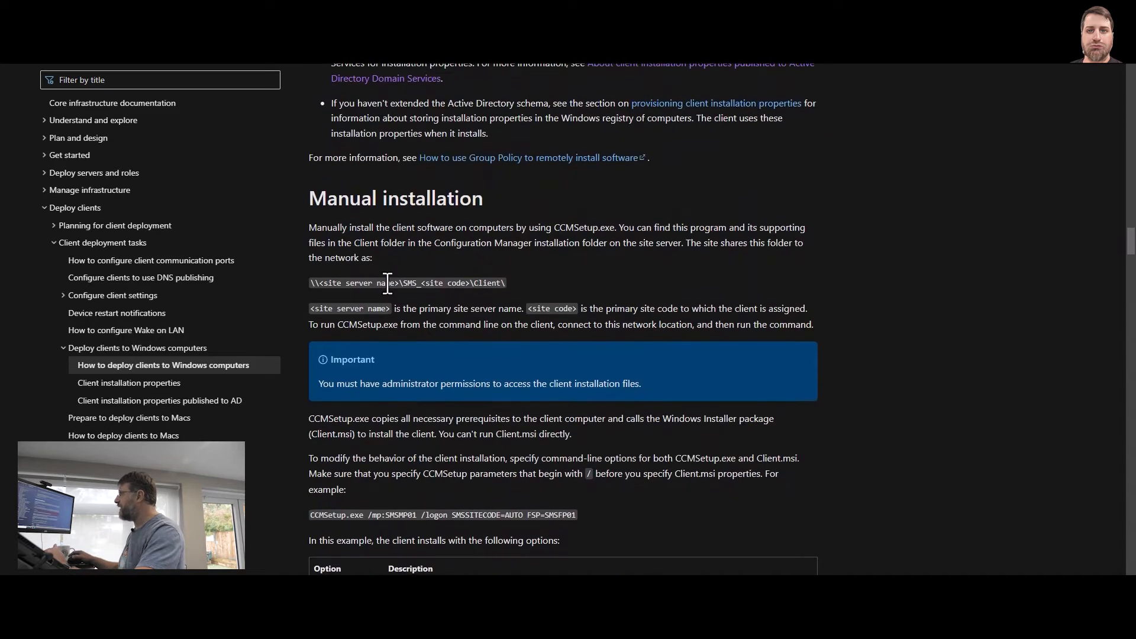
{"action": "left_click_drag", "start_coordinate": [311, 200], "coordinate": [494, 225]}
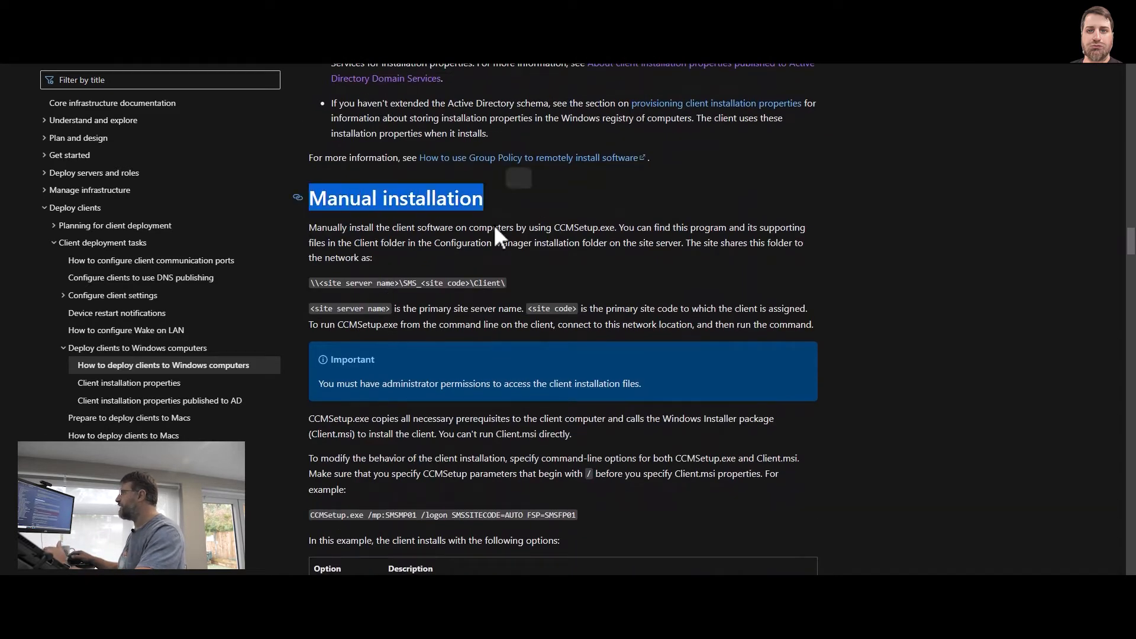
{"action": "left_click", "coordinate": [457, 234]}
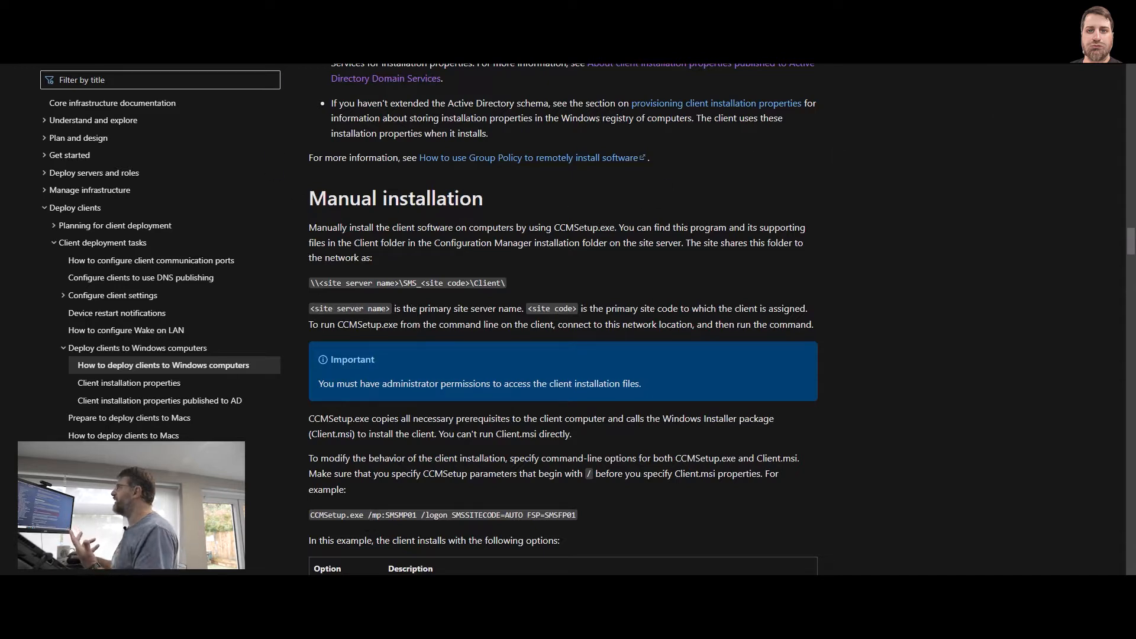
- Switch to the article on client installation parameters and properties and read through the CCMSetup.exe command-line parameters
{"action": "key", "text": "ctrl+Tab"}
{"action": "left_click_drag", "start_coordinate": [323, 220], "coordinate": [503, 248]}
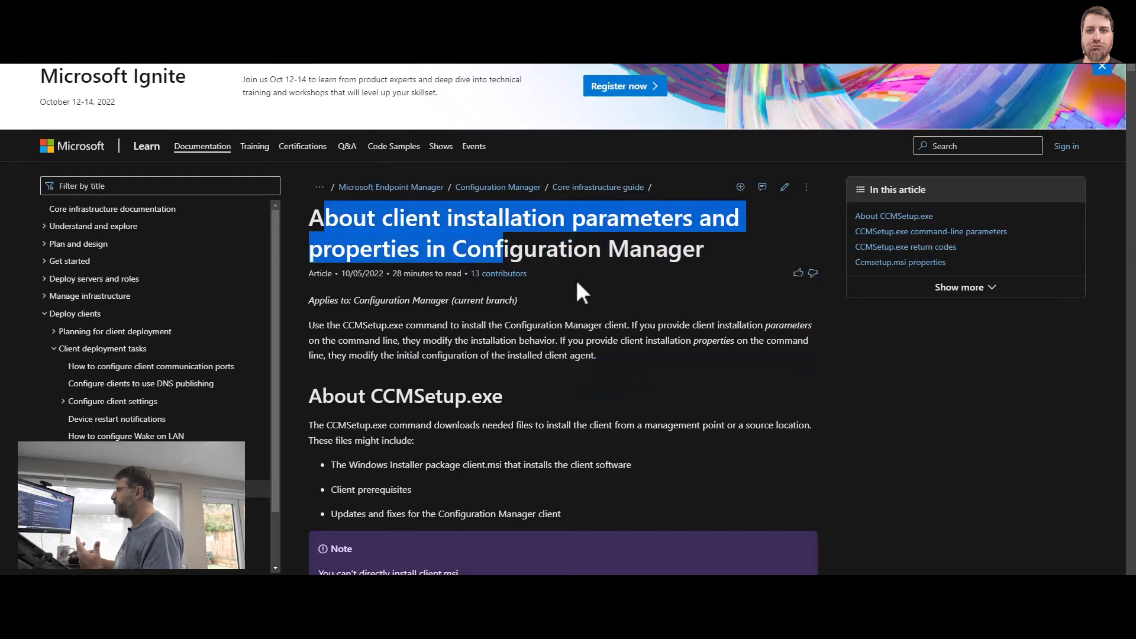
{"action": "scroll", "coordinate": [606, 313], "scroll_direction": "down", "scroll_amount": 15}
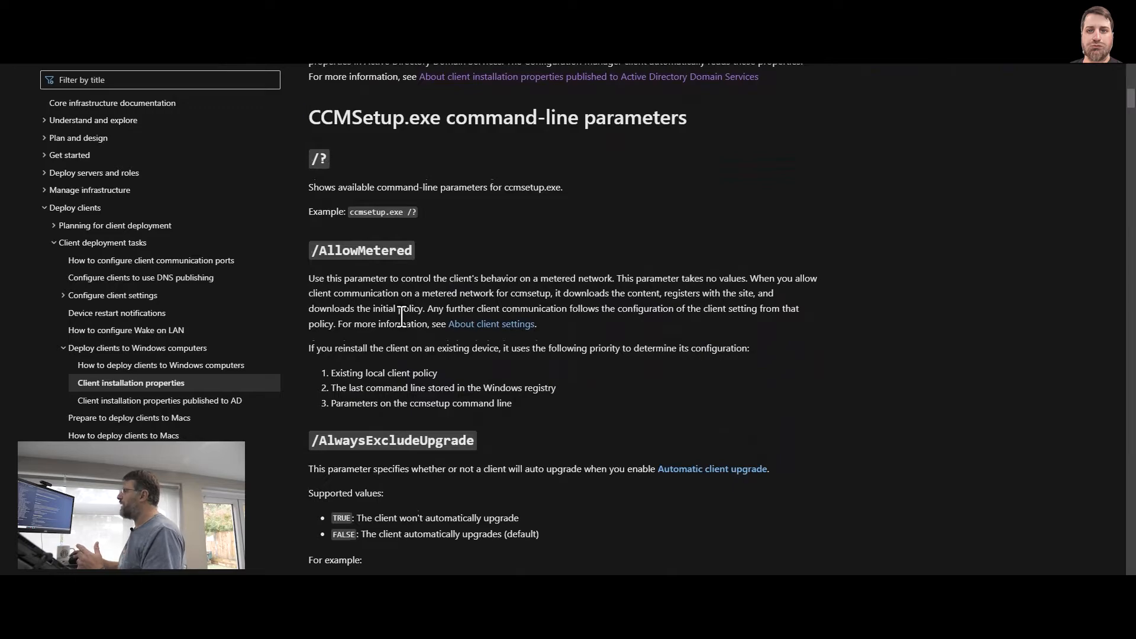
{"action": "scroll", "coordinate": [399, 314], "scroll_direction": "down", "scroll_amount": 10}
{"action": "scroll", "coordinate": [401, 318], "scroll_direction": "down", "scroll_amount": 20}
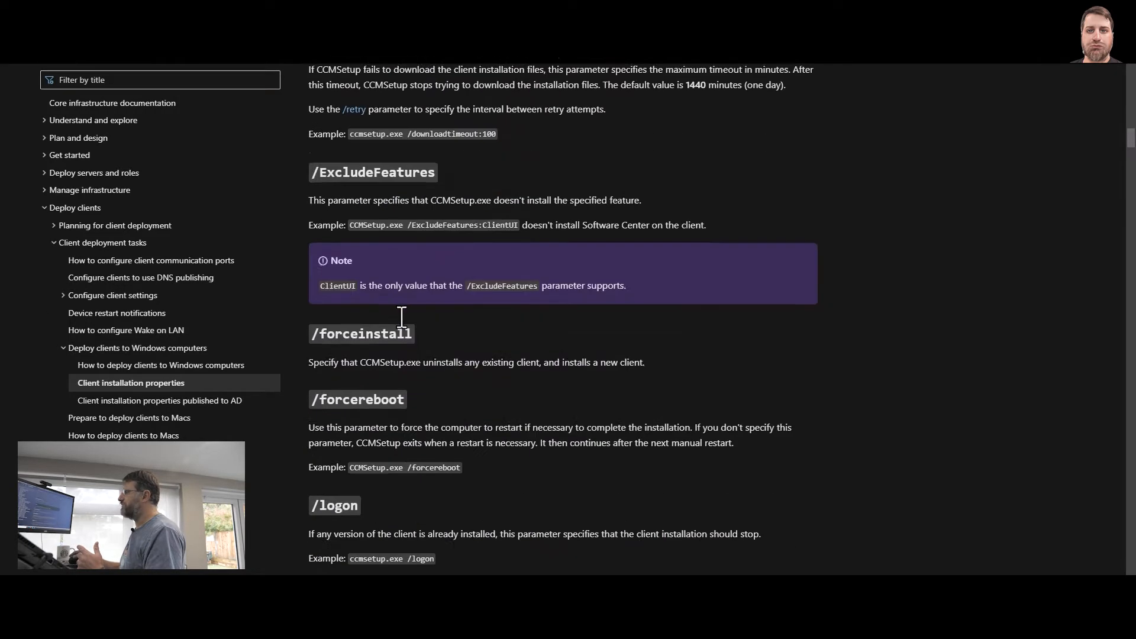
{"action": "scroll", "coordinate": [399, 324], "scroll_direction": "down", "scroll_amount": 20}
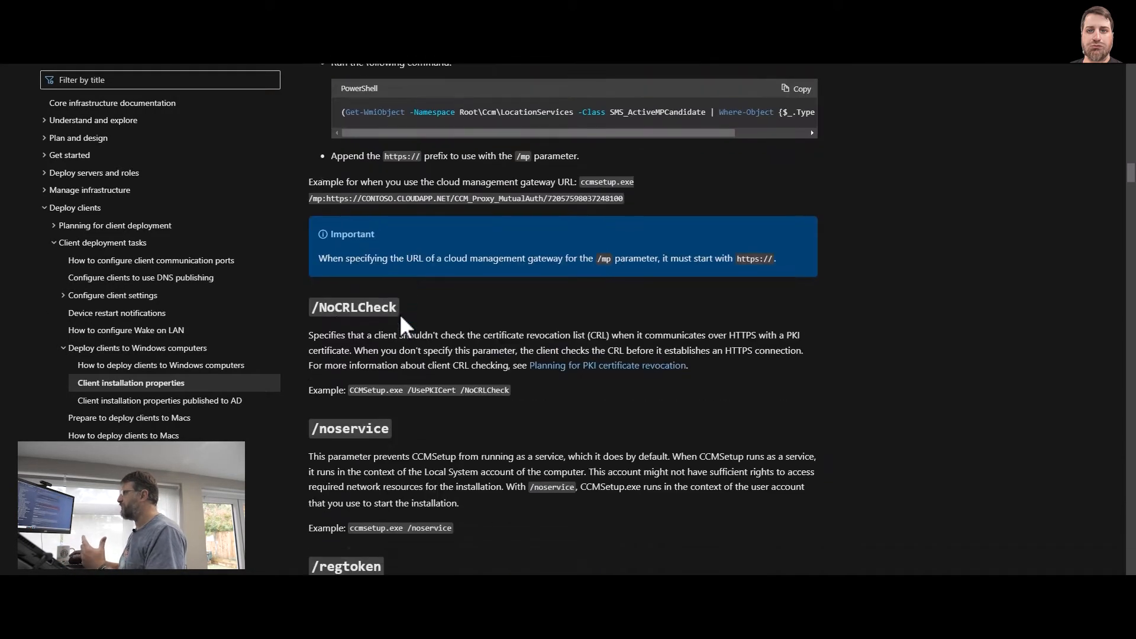
{"action": "scroll", "coordinate": [394, 325], "scroll_direction": "down", "scroll_amount": 4}
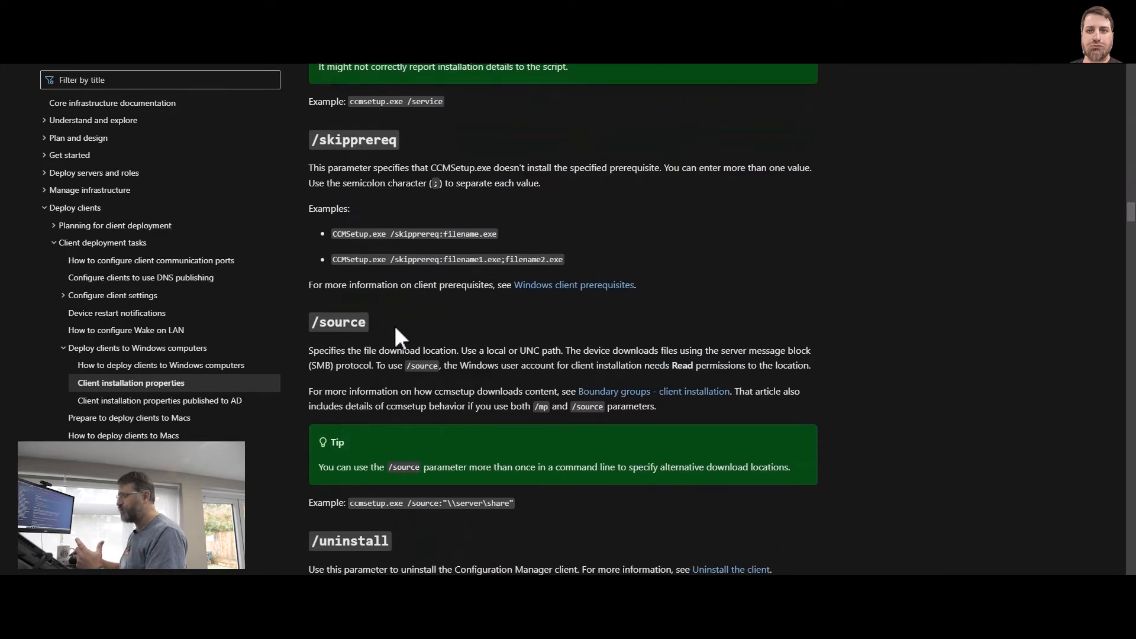
{"action": "scroll", "coordinate": [393, 324], "scroll_direction": "down", "scroll_amount": 7}
{"action": "scroll", "coordinate": [395, 325], "scroll_direction": "down", "scroll_amount": 1}
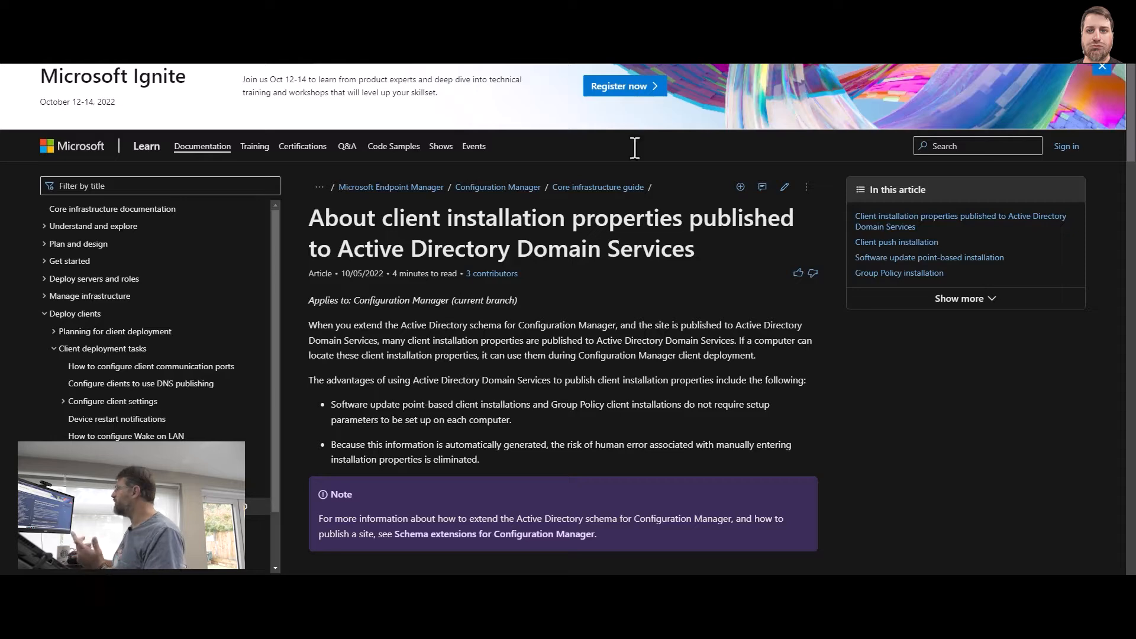
- Open the Log file reference article and examine the client installation log files, from ccmsetup.log to ClientServicing.log
{"action": "left_click", "coordinate": [512, 10]}
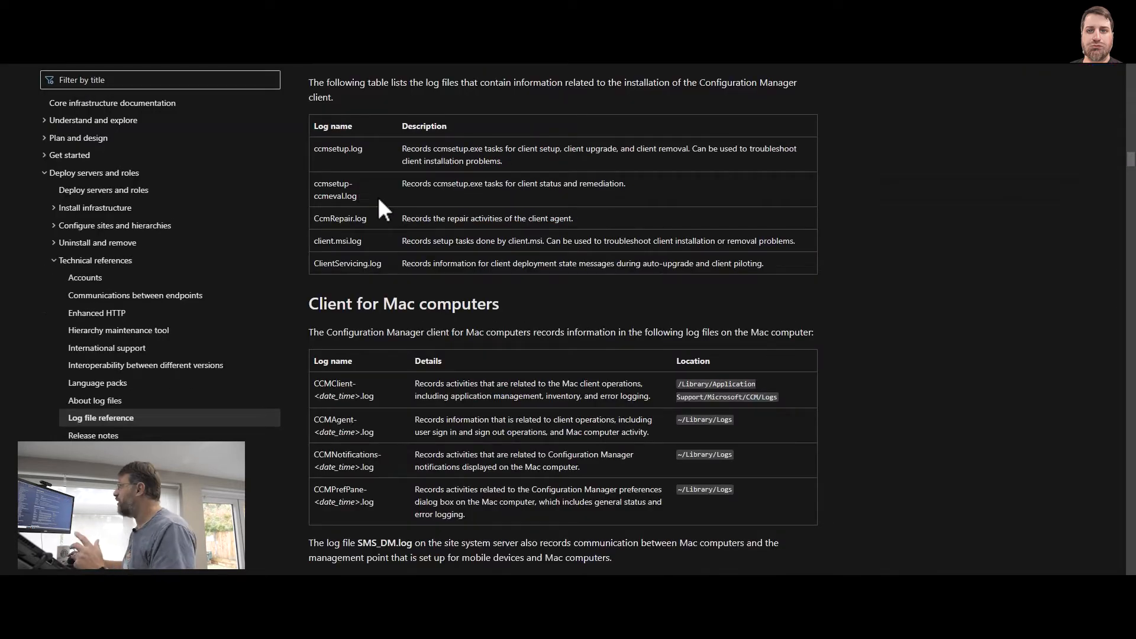
{"action": "scroll", "coordinate": [346, 167], "scroll_direction": "up", "scroll_amount": 10}
{"action": "scroll", "coordinate": [347, 171], "scroll_direction": "up", "scroll_amount": 15}
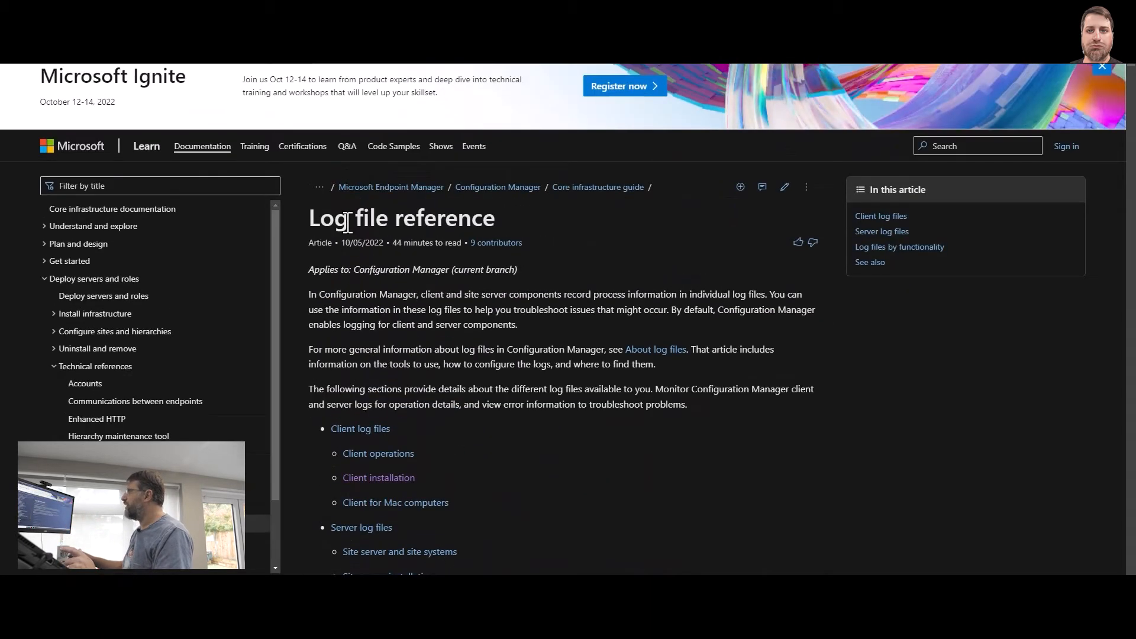
{"action": "left_click_drag", "start_coordinate": [349, 218], "coordinate": [483, 220]}
{"action": "left_click", "coordinate": [381, 479]}
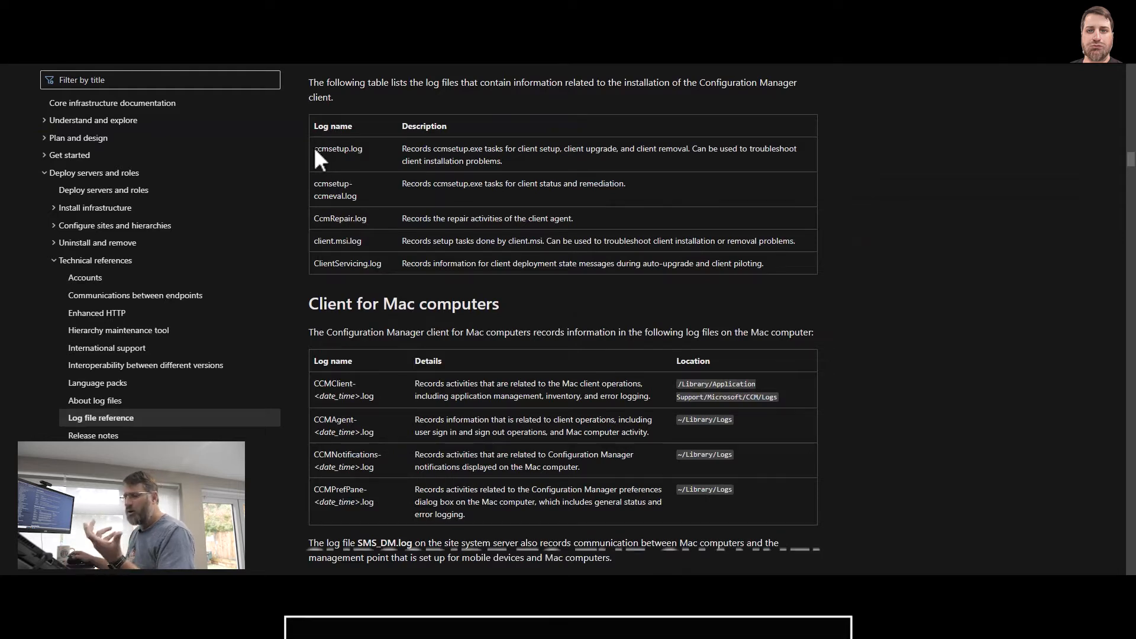
{"action": "left_click_drag", "start_coordinate": [314, 147], "coordinate": [388, 265]}
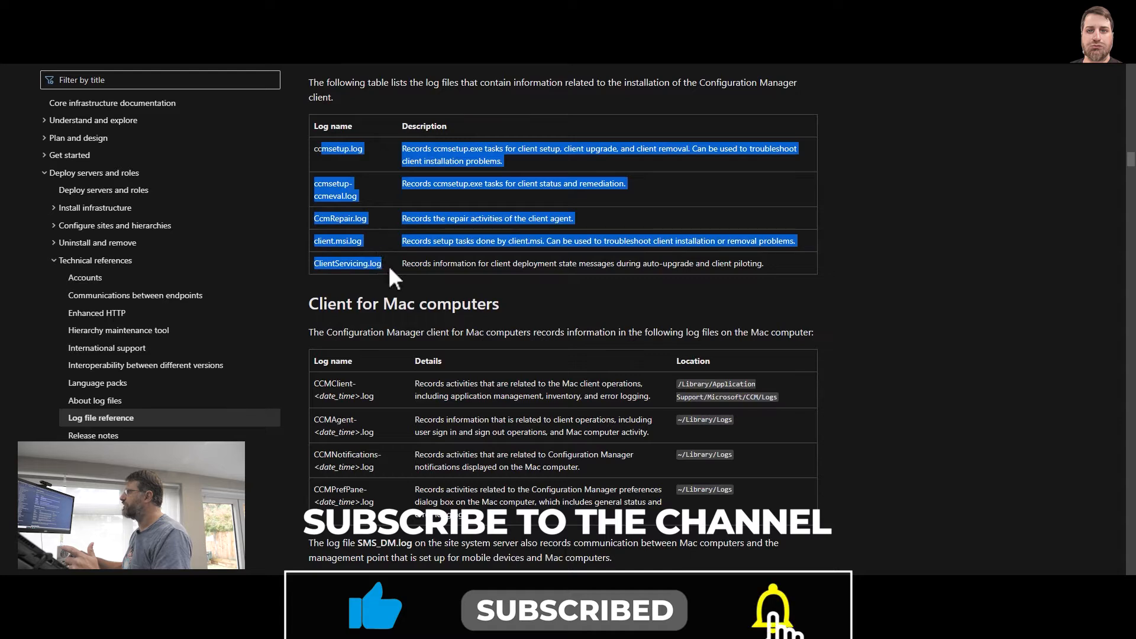
{"action": "left_click", "coordinate": [389, 265]}
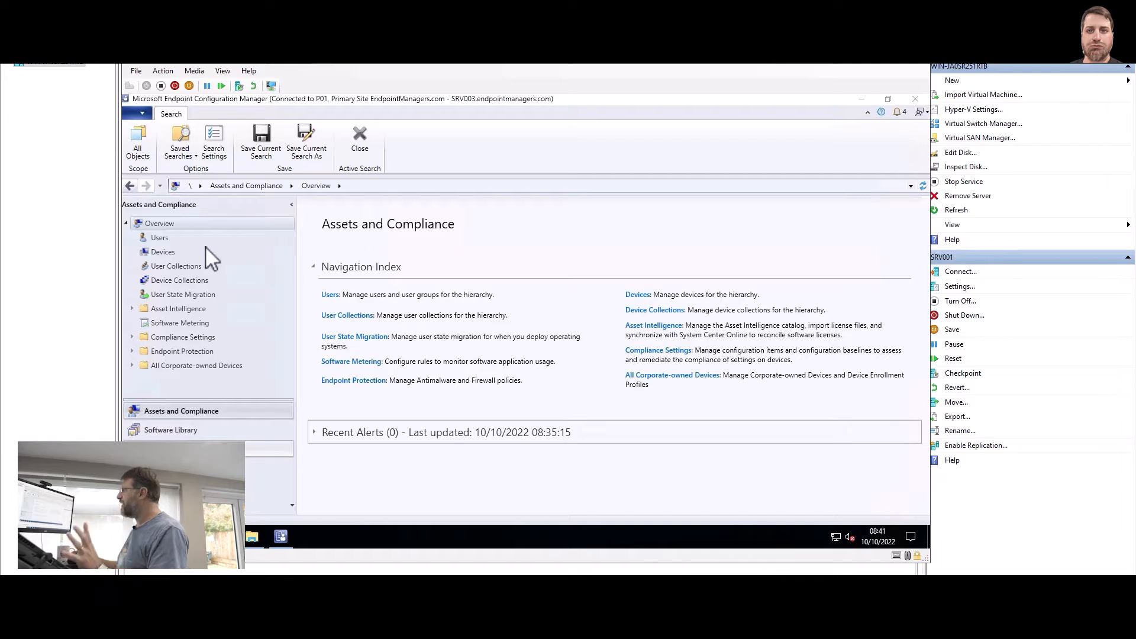
- In the Configuration Manager console on SRV003, view the Devices list under Assets and Compliance
{"action": "left_click", "coordinate": [156, 252]}
{"action": "left_click", "coordinate": [156, 252]}
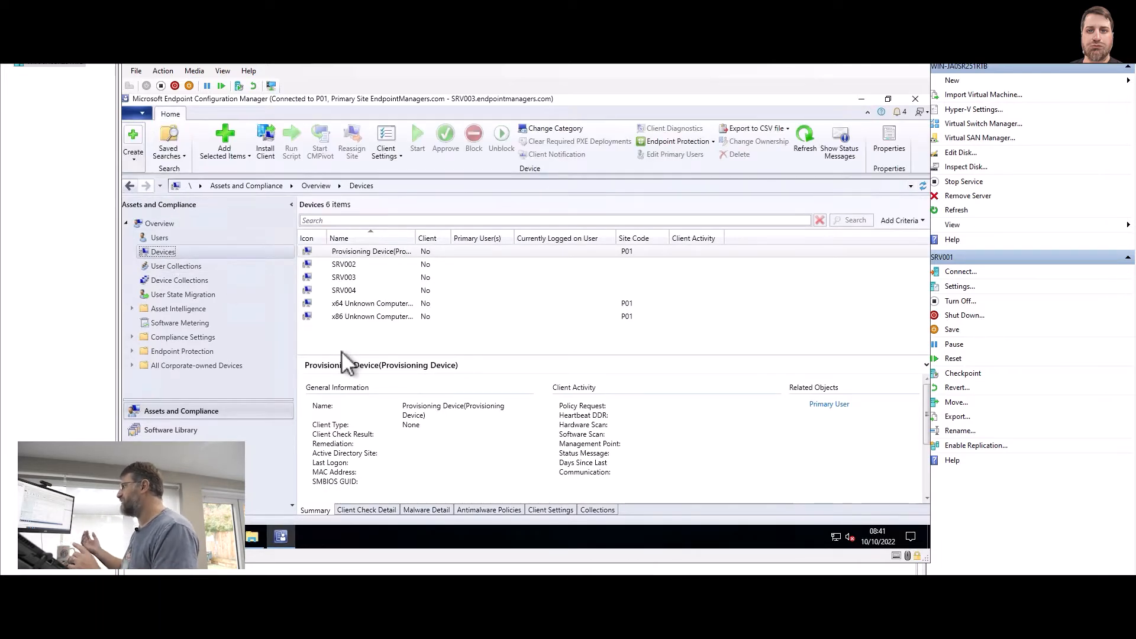
{"action": "left_click", "coordinate": [358, 337]}
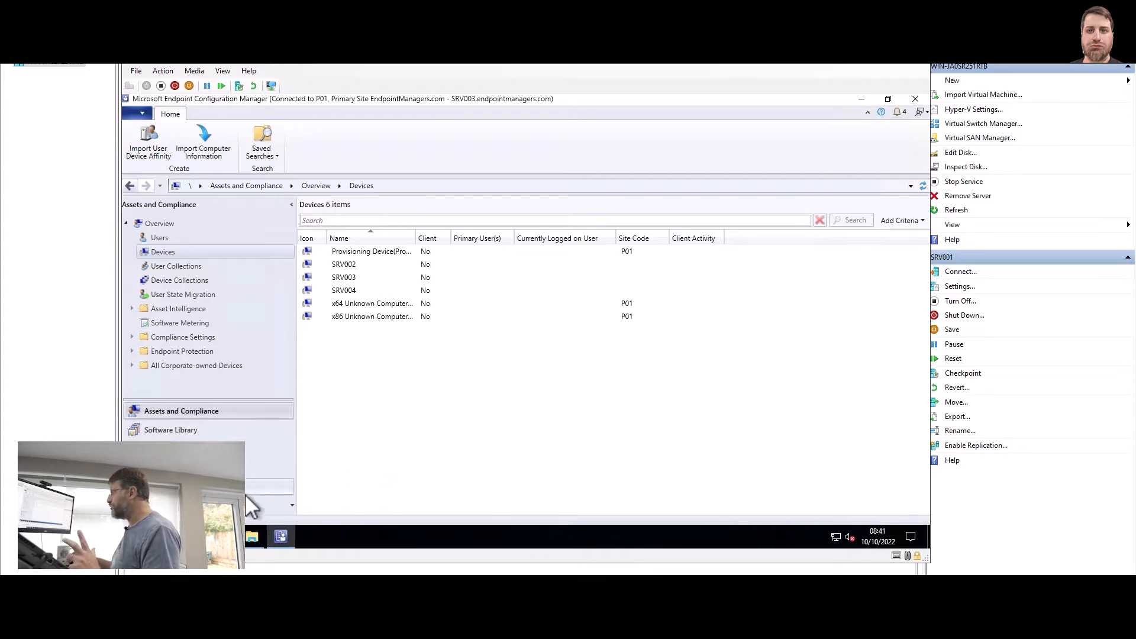
- Locate ccmsetup.exe in the Client folder of D:\Program Files\Microsoft Configuration Manager on the site server
{"action": "left_click", "coordinate": [252, 536]}
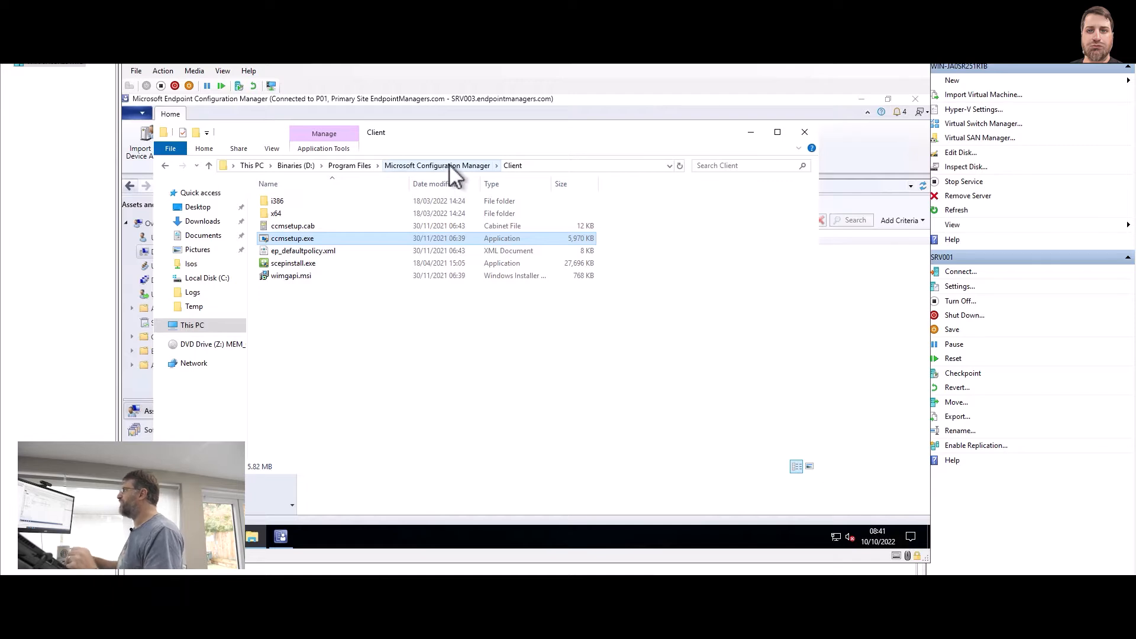
{"action": "left_click", "coordinate": [288, 392]}
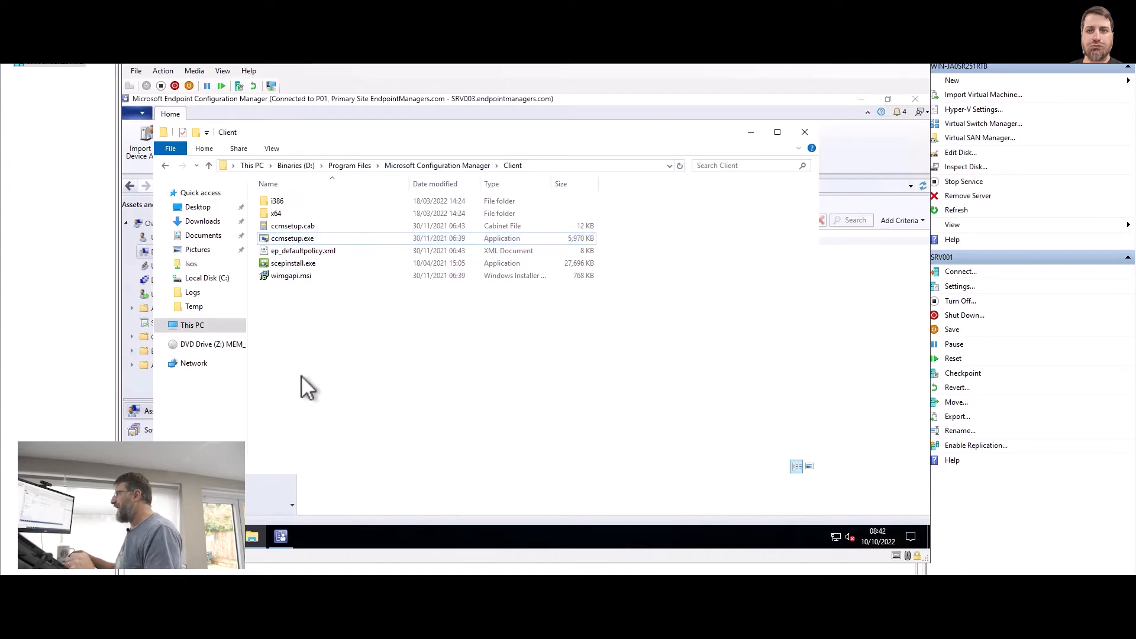
{"action": "left_click", "coordinate": [323, 236]}
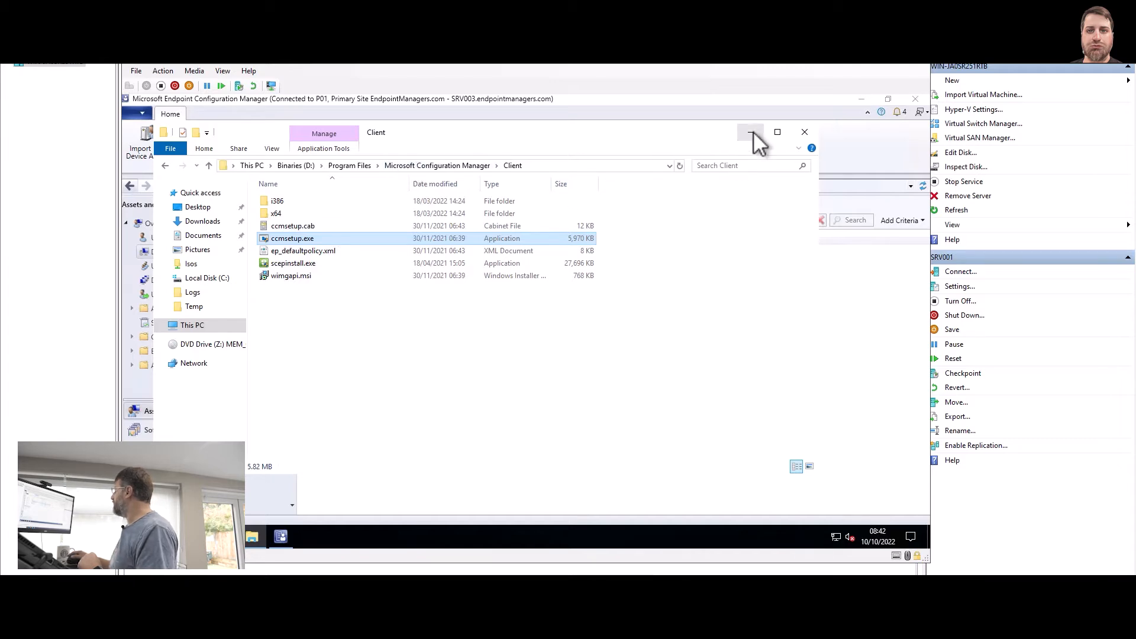
- Switch to the WKS001 virtual machine, open C:\Temp in File Explorer, and show file name extensions
{"action": "left_click", "coordinate": [363, 627]}
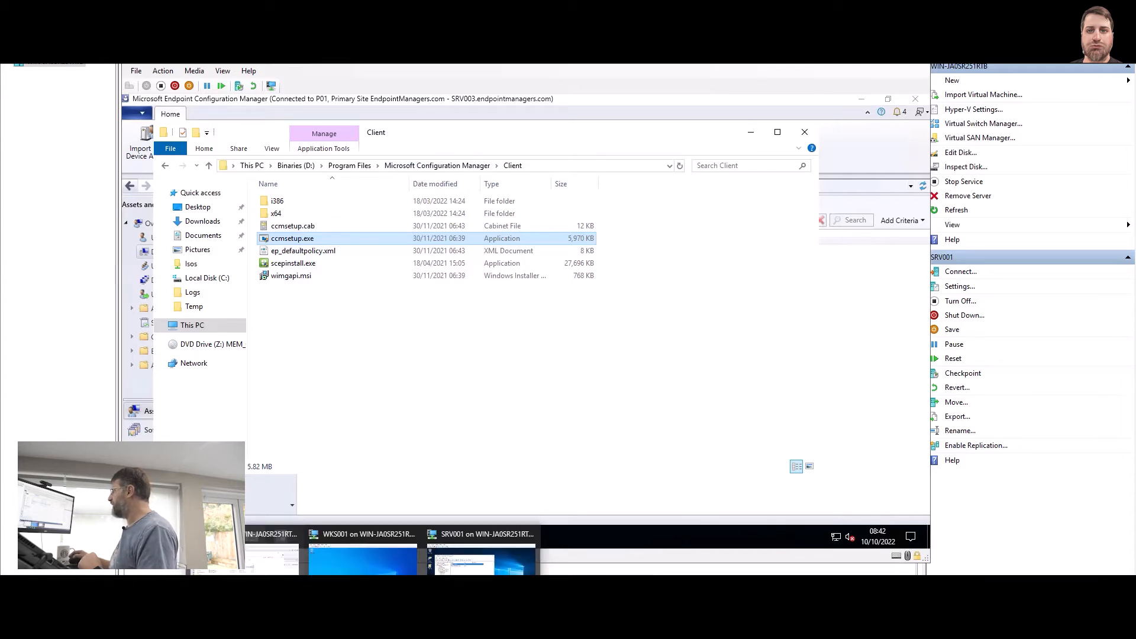
{"action": "left_click", "coordinate": [363, 559]}
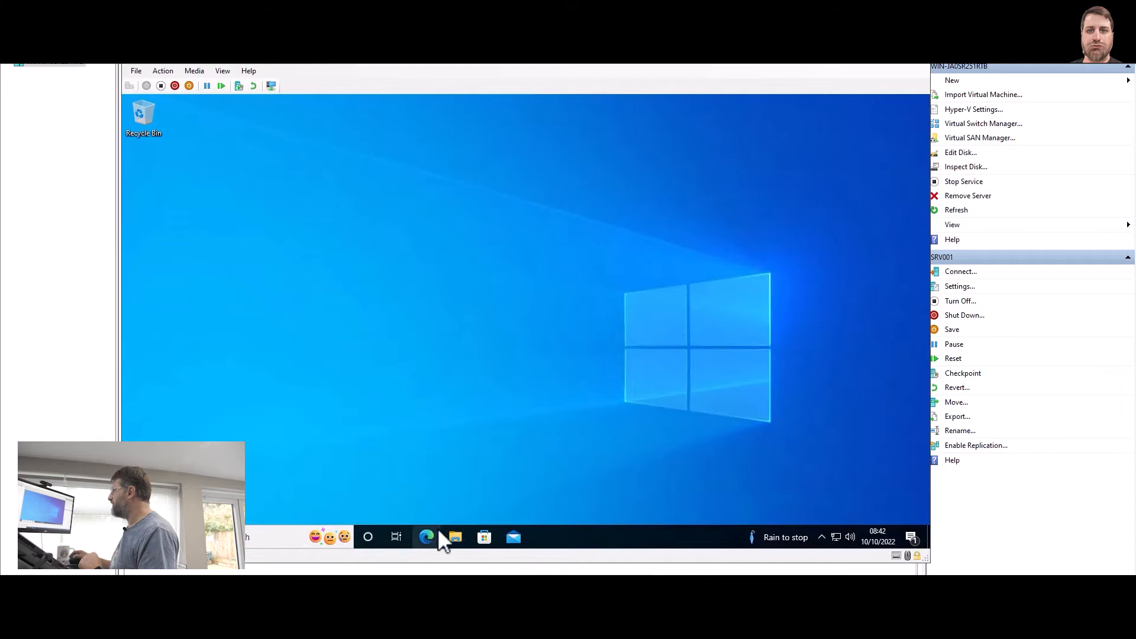
{"action": "left_click", "coordinate": [455, 537]}
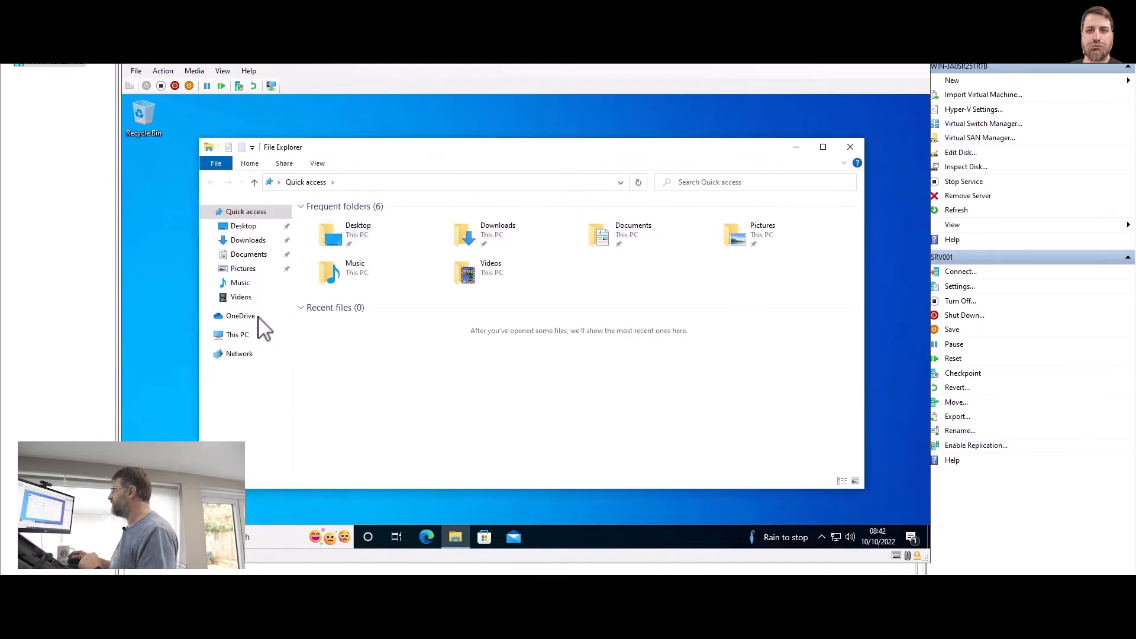
{"action": "left_click", "coordinate": [237, 335]}
{"action": "left_click", "coordinate": [364, 349]}
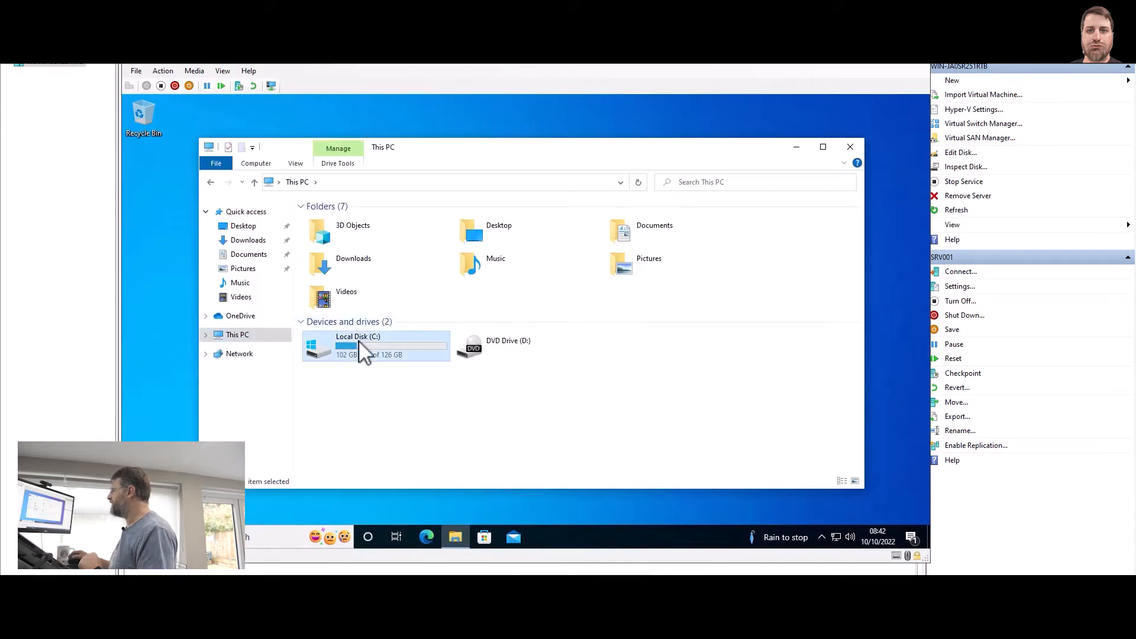
{"action": "double_click", "coordinate": [364, 349]}
{"action": "double_click", "coordinate": [329, 262]}
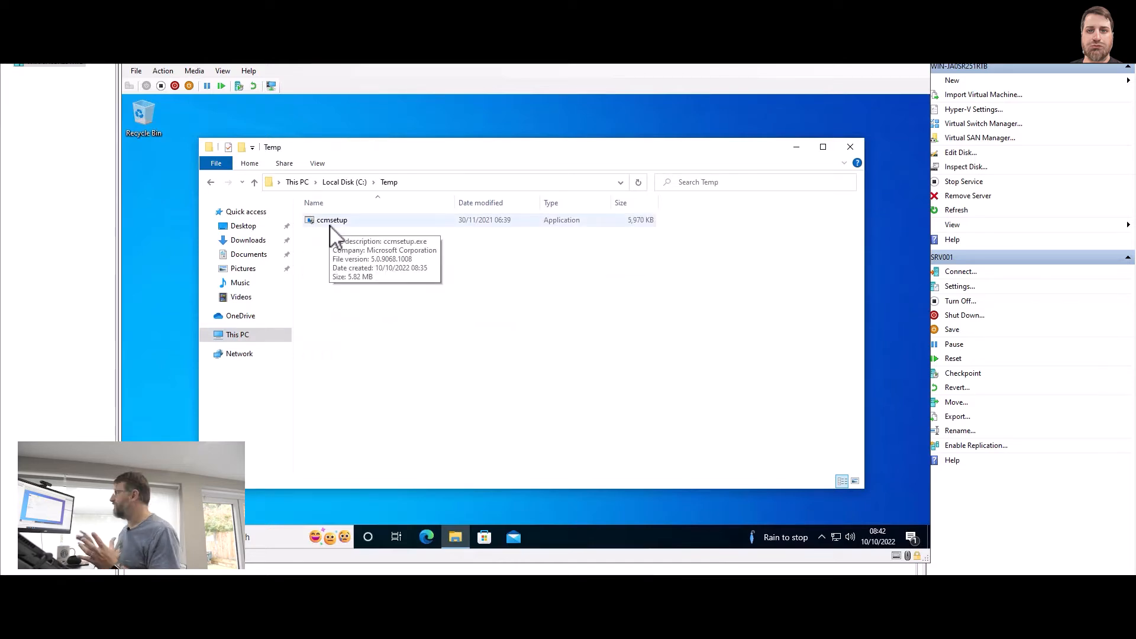
{"action": "left_click", "coordinate": [318, 163]}
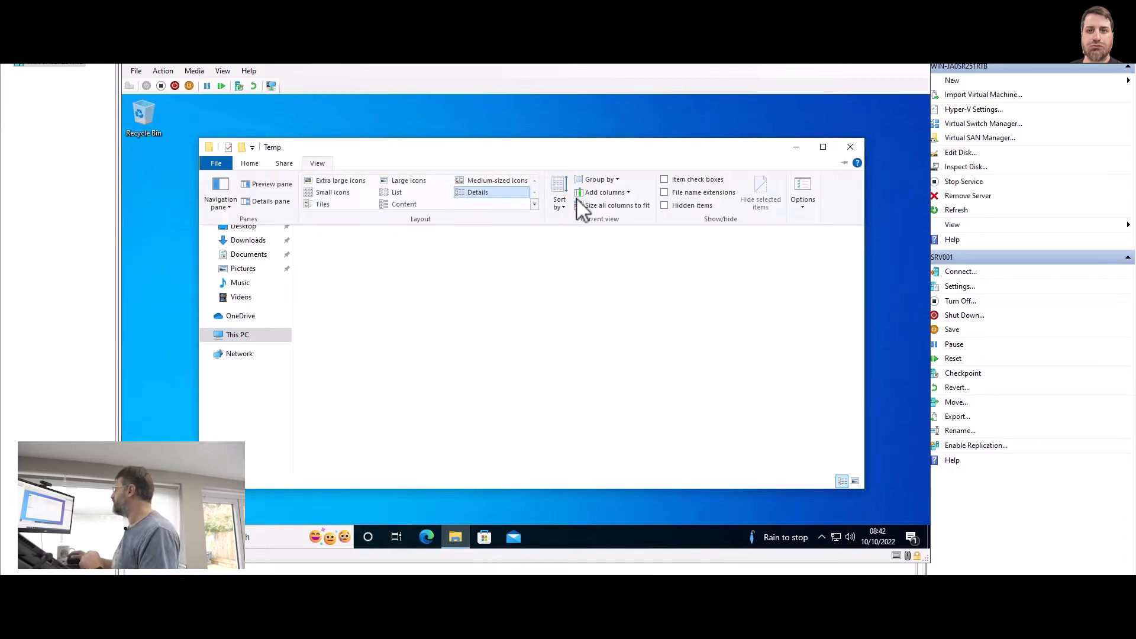
{"action": "left_click", "coordinate": [682, 192]}
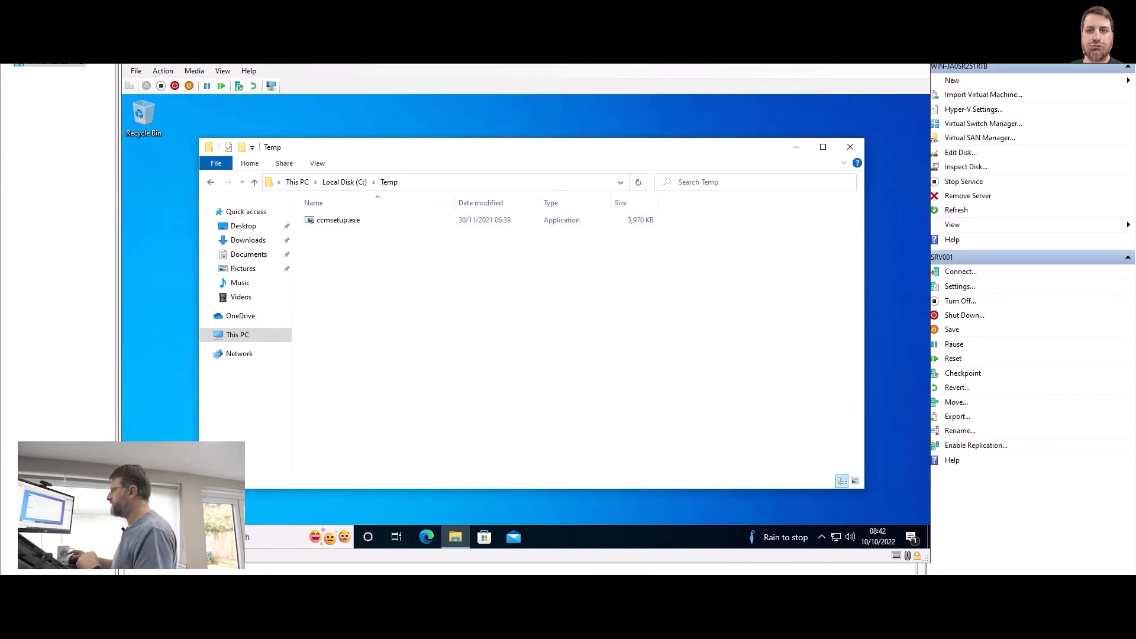
- Open Command Prompt as administrator, change to the C:\Temp directory, and begin the command line with ccmsetup.exe
{"action": "key", "text": "super"}
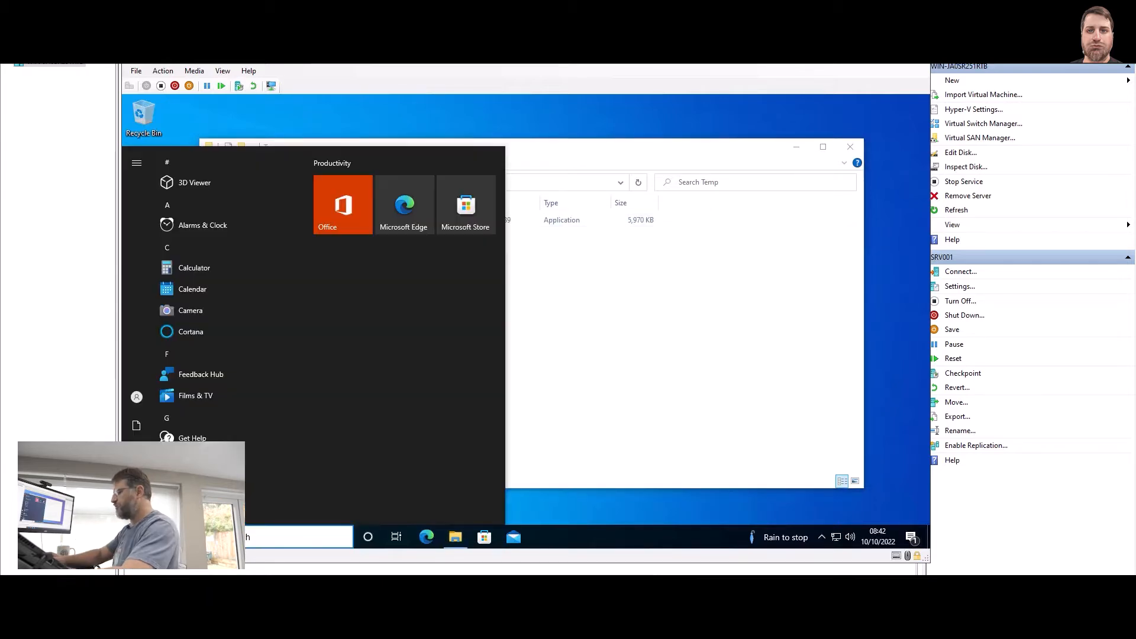
{"action": "type", "text": "cmd"}
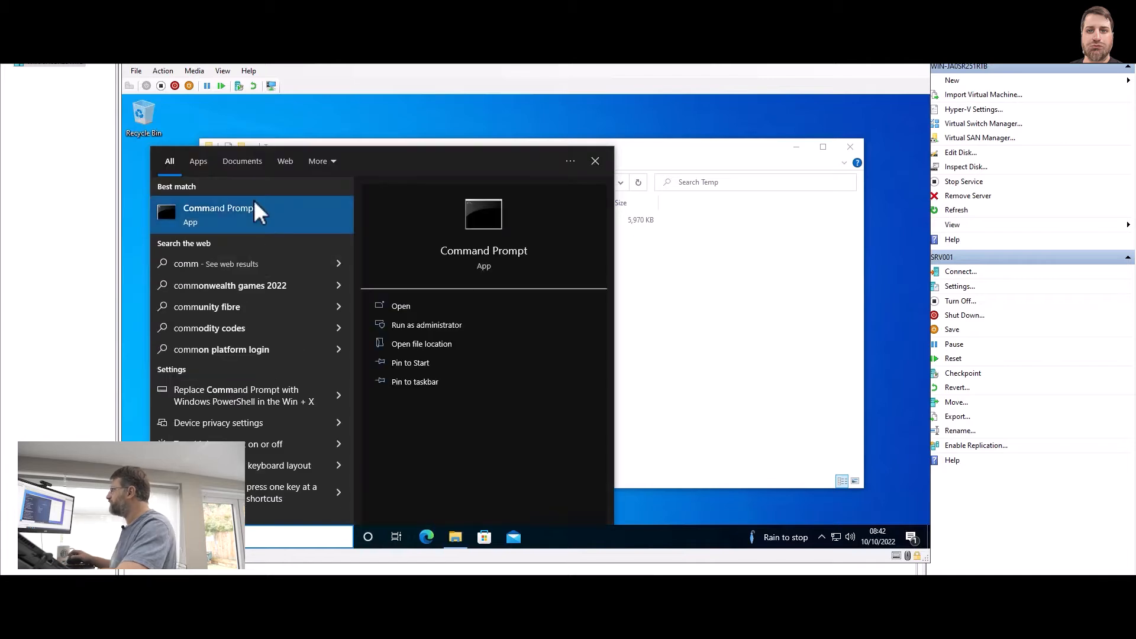
{"action": "right_click", "coordinate": [253, 207]}
{"action": "left_click", "coordinate": [307, 220]}
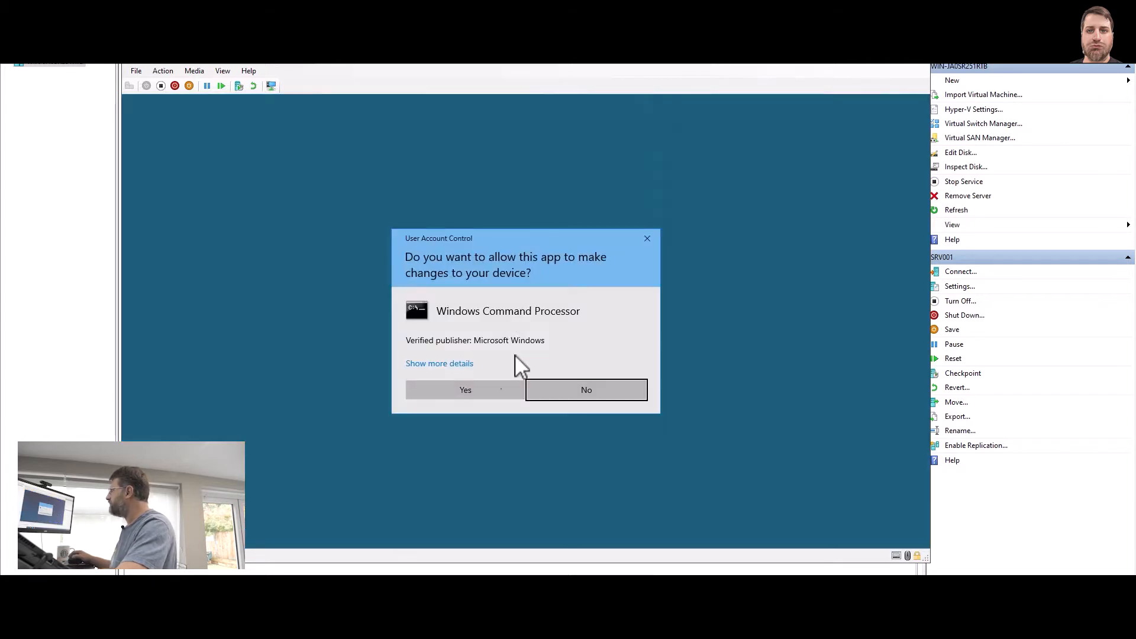
{"action": "left_click", "coordinate": [465, 391]}
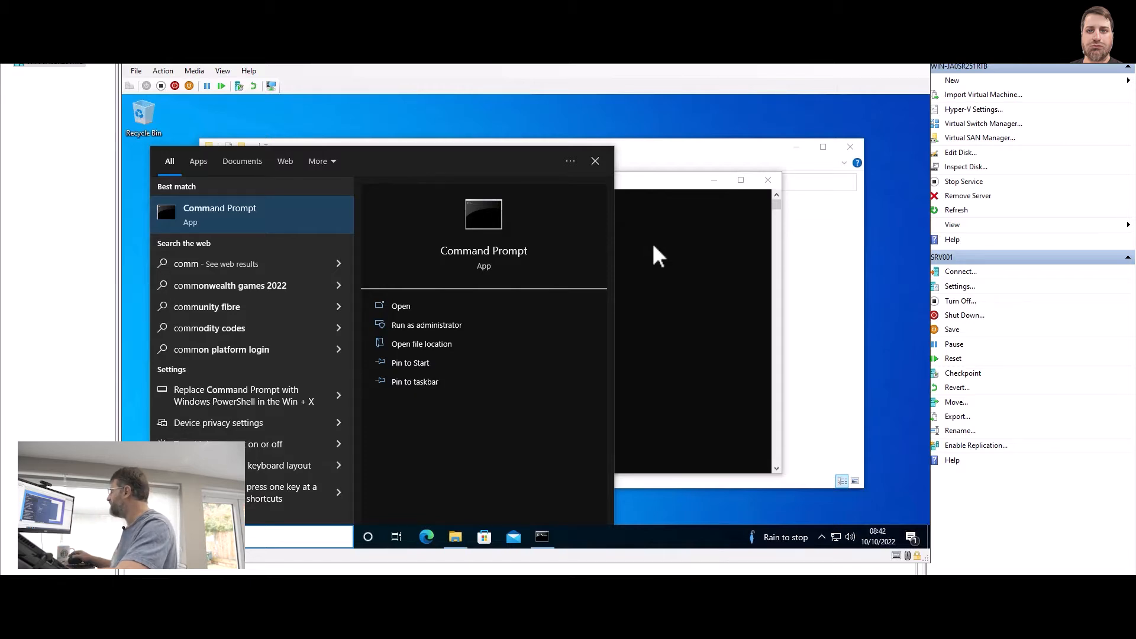
{"action": "left_click_drag", "start_coordinate": [658, 184], "coordinate": [682, 189]}
{"action": "type", "text": "cd \\Temp"}
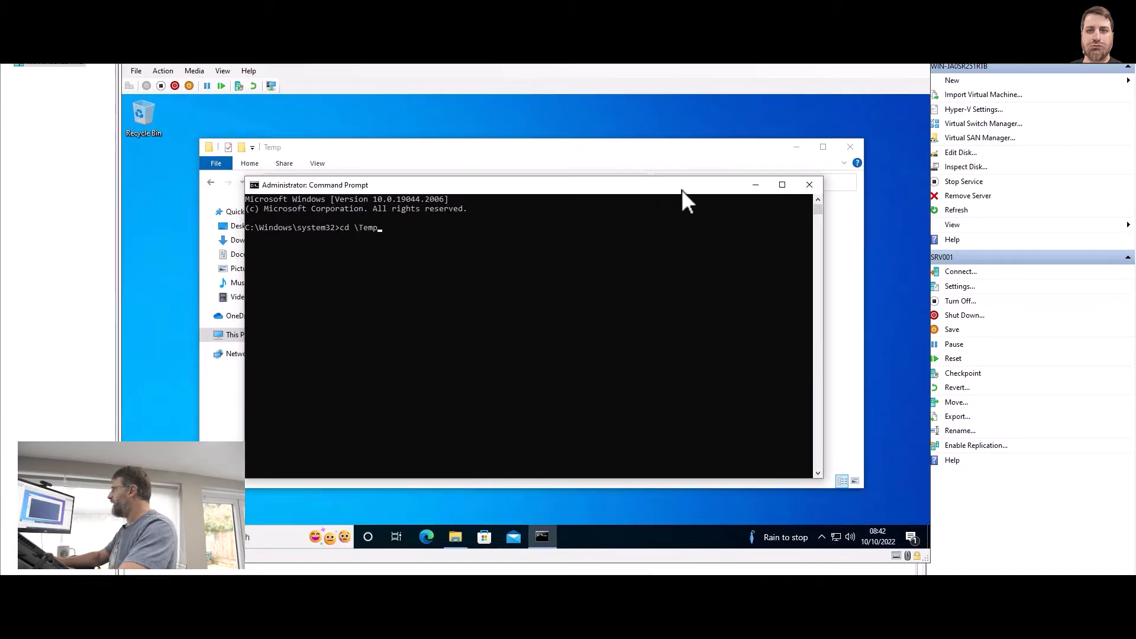
{"action": "key", "text": "Return"}
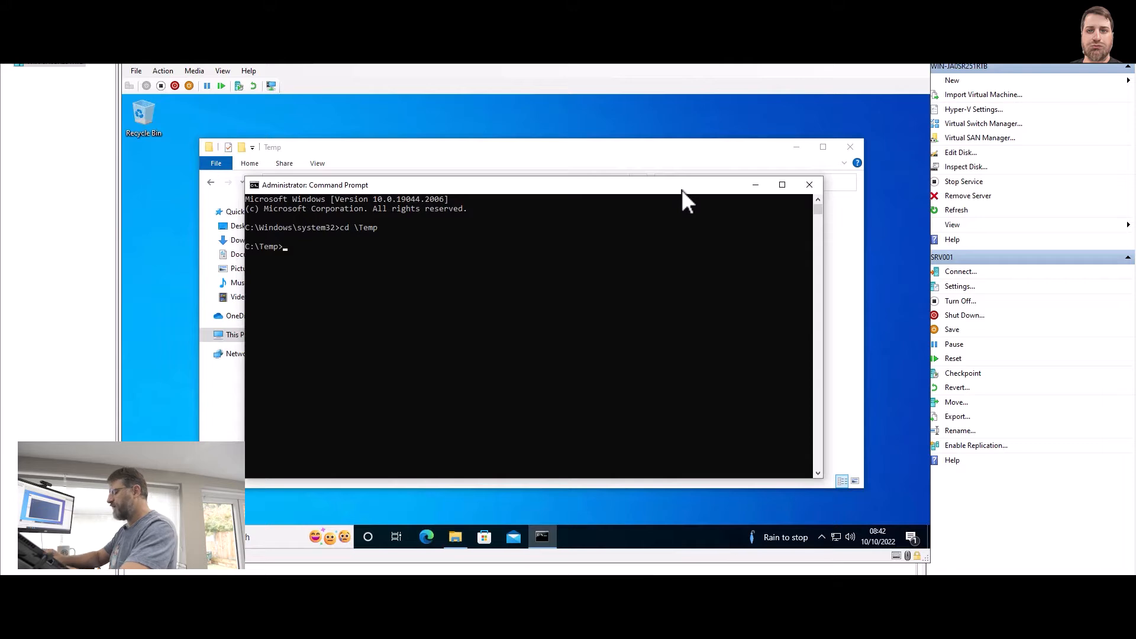
{"action": "type", "text": "ccmsetup.exe"}
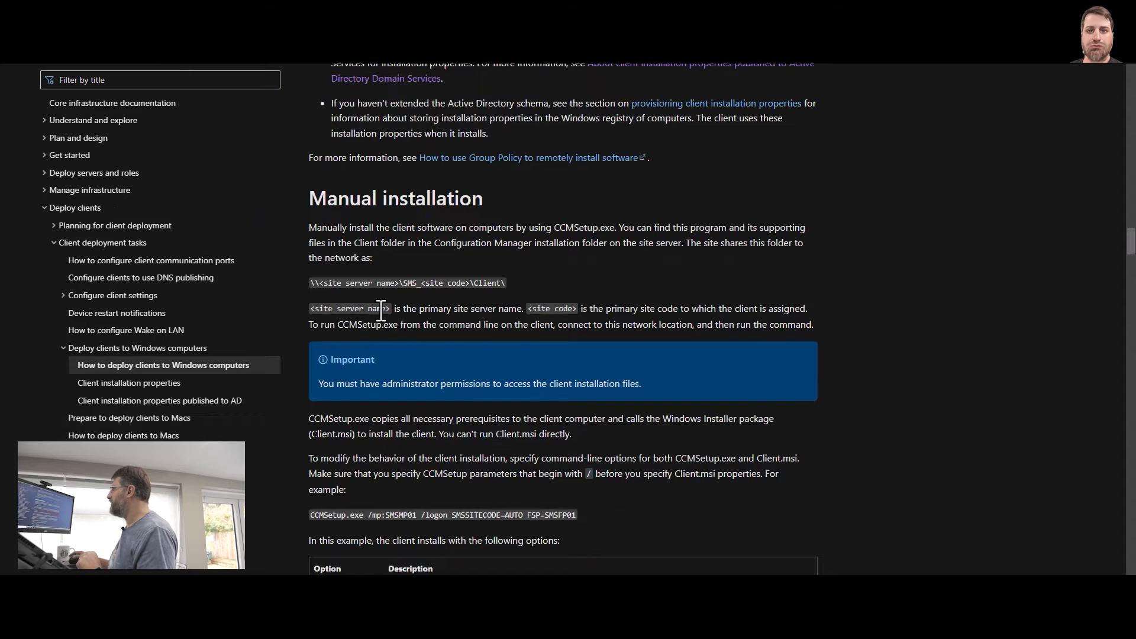
- Examine the example CCMSetup.exe command and its SMSSITECODE=AUTO property in the Manual installation section of the documentation
{"action": "scroll", "coordinate": [381, 310], "scroll_direction": "down", "scroll_amount": 3}
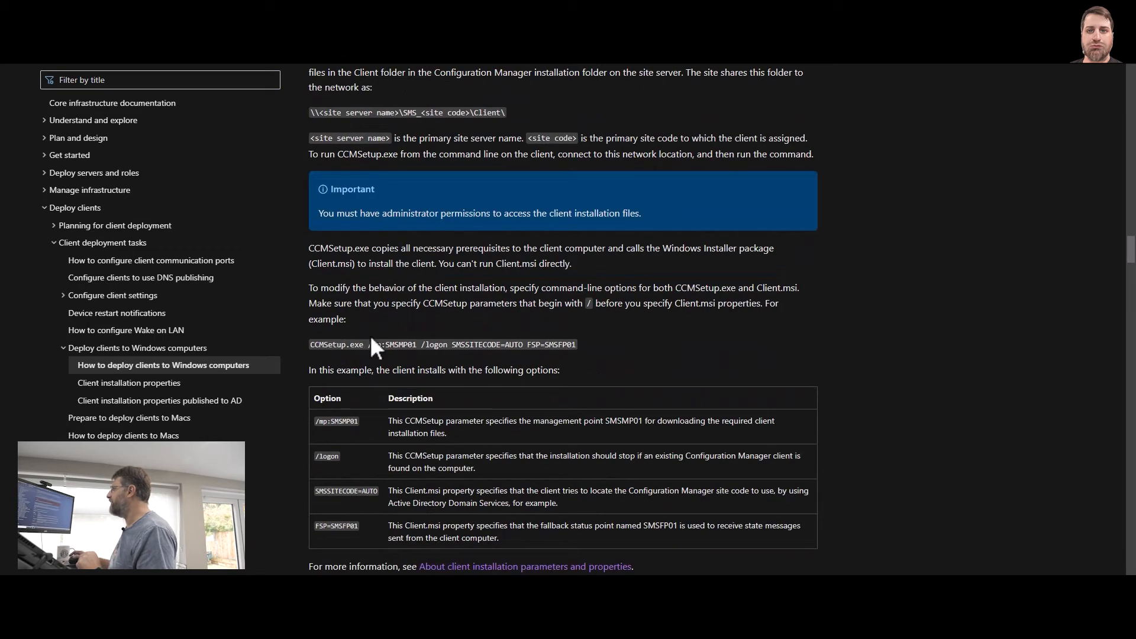
{"action": "left_click_drag", "start_coordinate": [311, 346], "coordinate": [507, 346]}
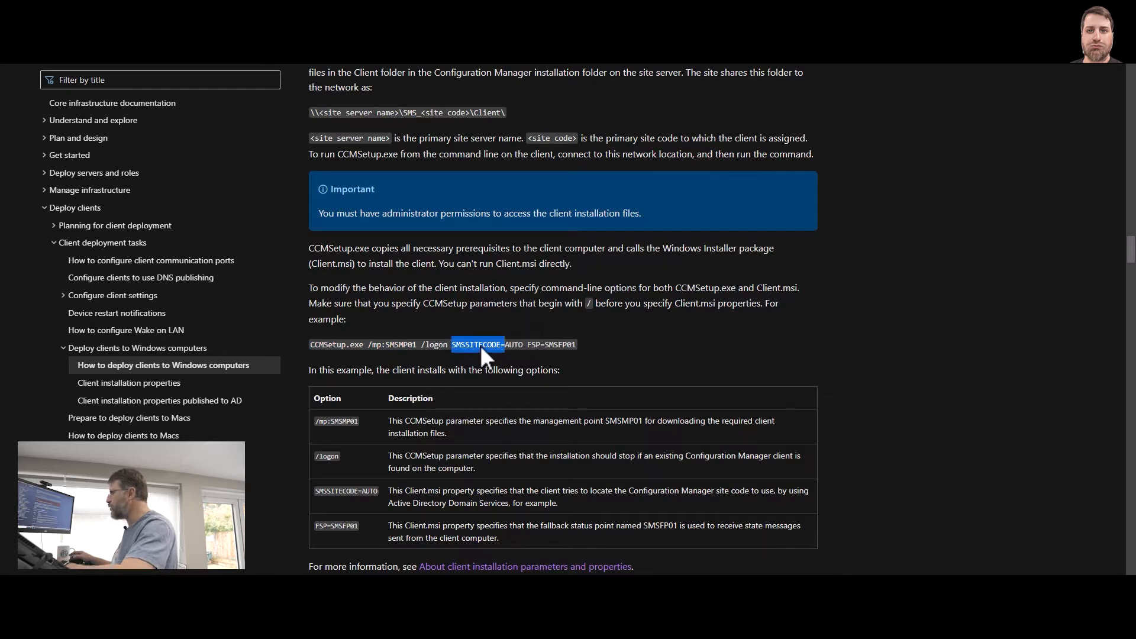
{"action": "left_click", "coordinate": [488, 349]}
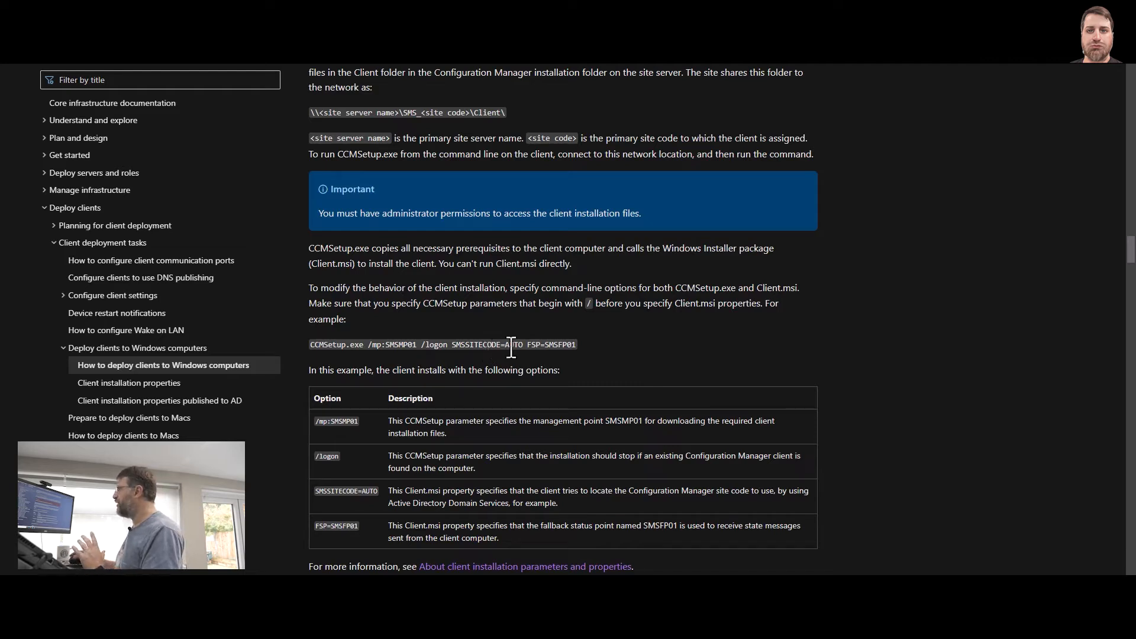
{"action": "left_click_drag", "start_coordinate": [526, 345], "coordinate": [450, 344]}
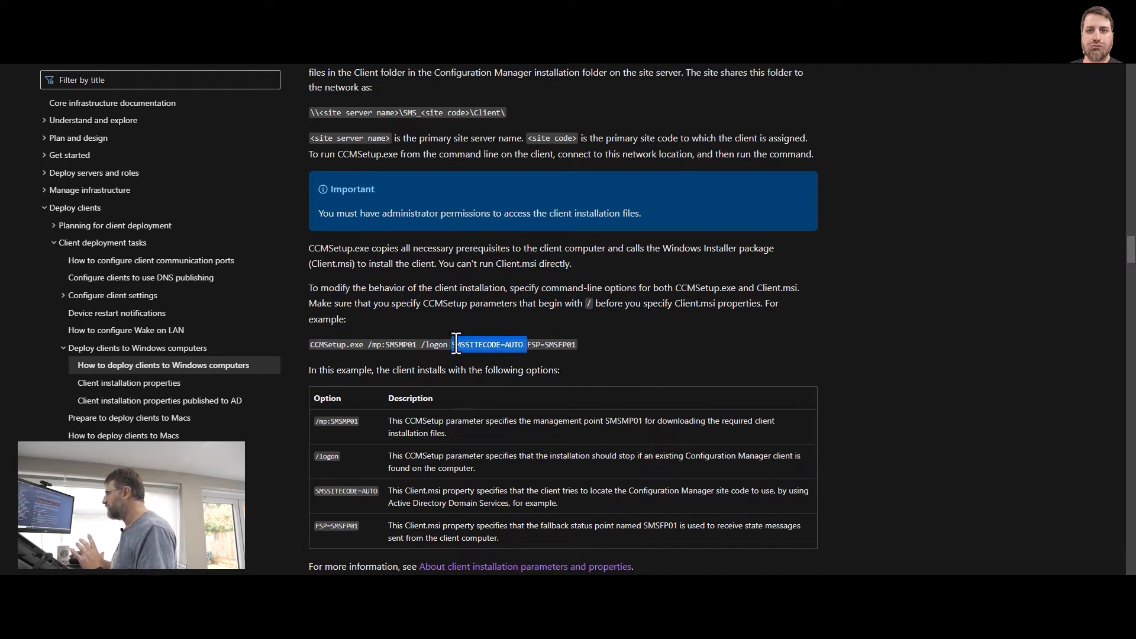
{"action": "left_click", "coordinate": [452, 357]}
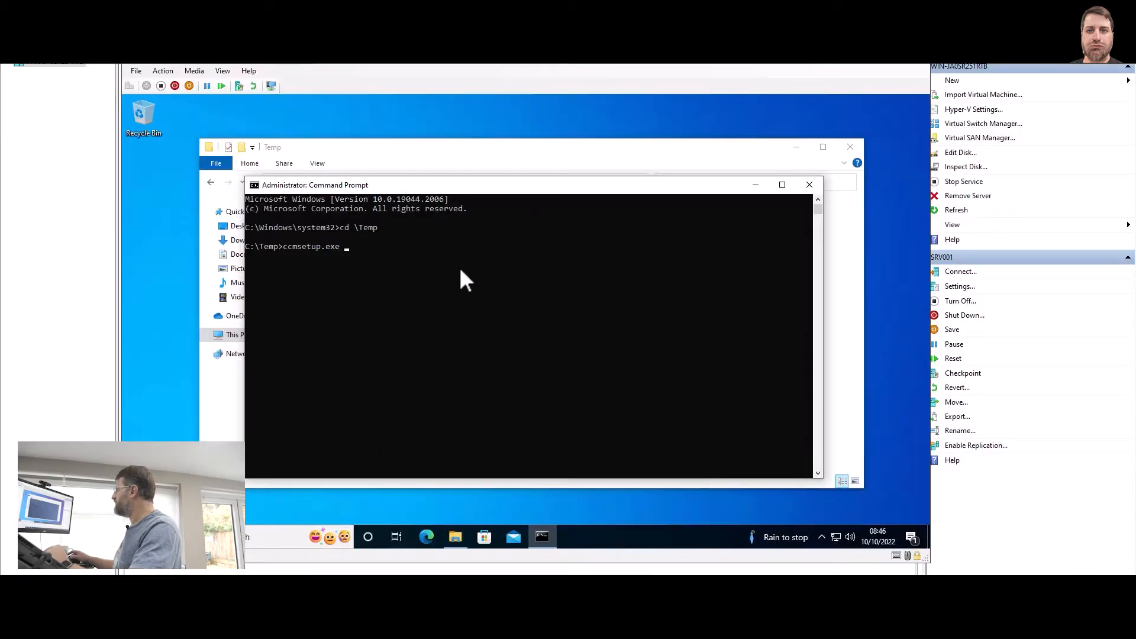
- On WKS001, append the SMSSITECODE= property to the ccmsetup.exe command, leaving its value blank
{"action": "type", "text": "SMSSITECODE="}
{"action": "type", "text": "AUT"}
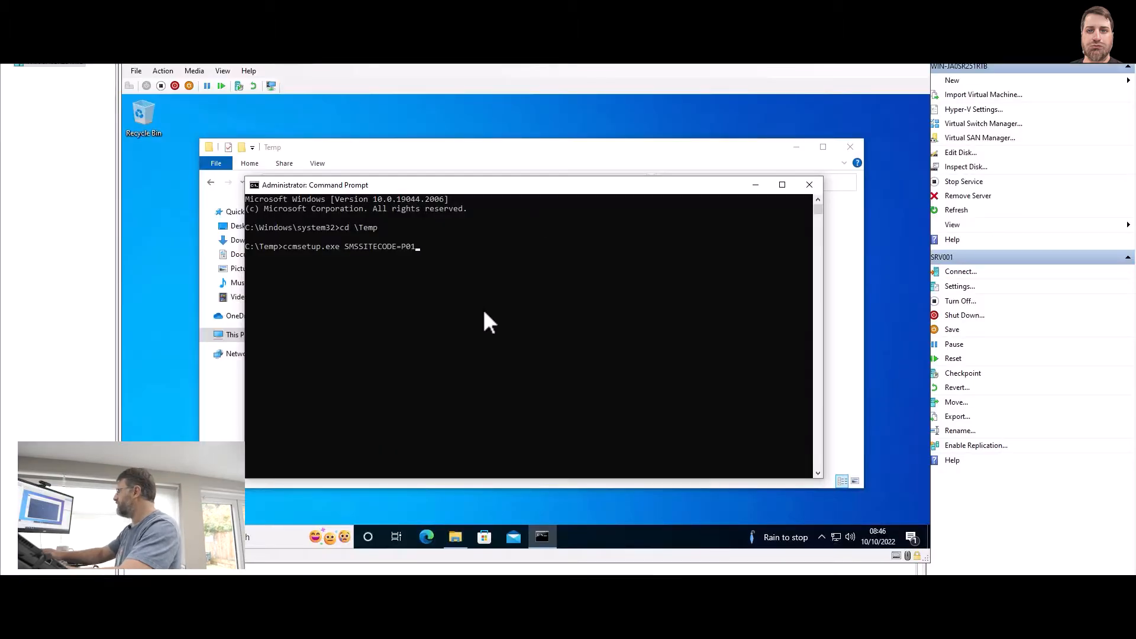
{"action": "key", "text": "BackSpace"}
{"action": "key", "text": "BackSpace"}
{"action": "key", "text": "BackSpace"}
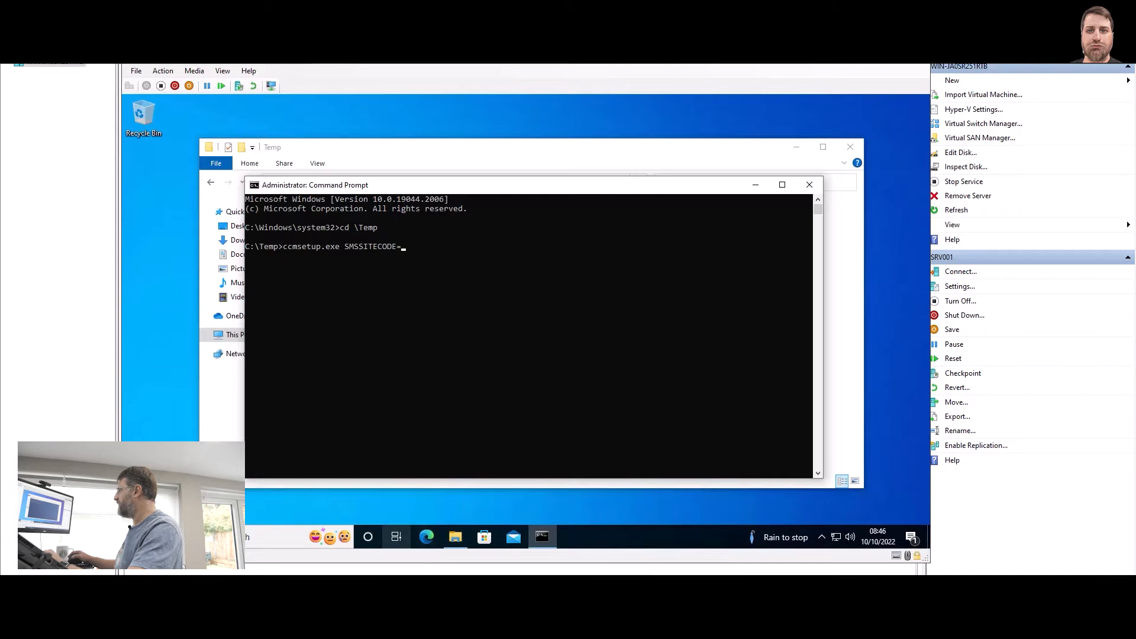
- Switch to the Configuration Manager console on SRV003 and check the primary site's site code under Site Configuration, Sites
{"action": "mouse_move", "coordinate": [408, 553]}
{"action": "left_click", "coordinate": [261, 569]}
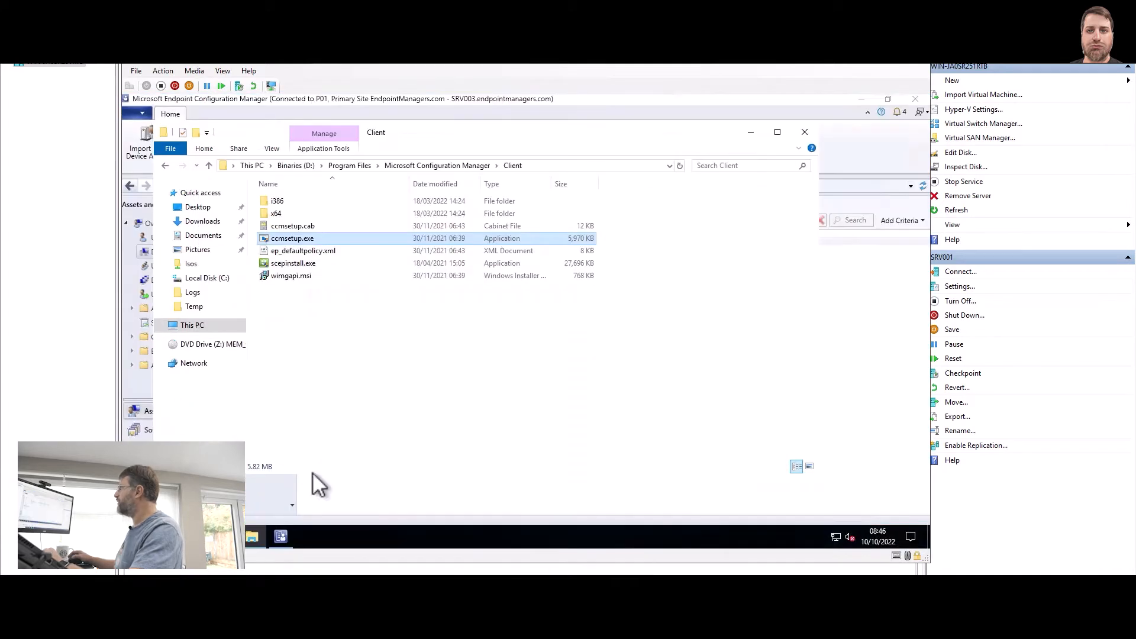
{"action": "left_click", "coordinate": [308, 96]}
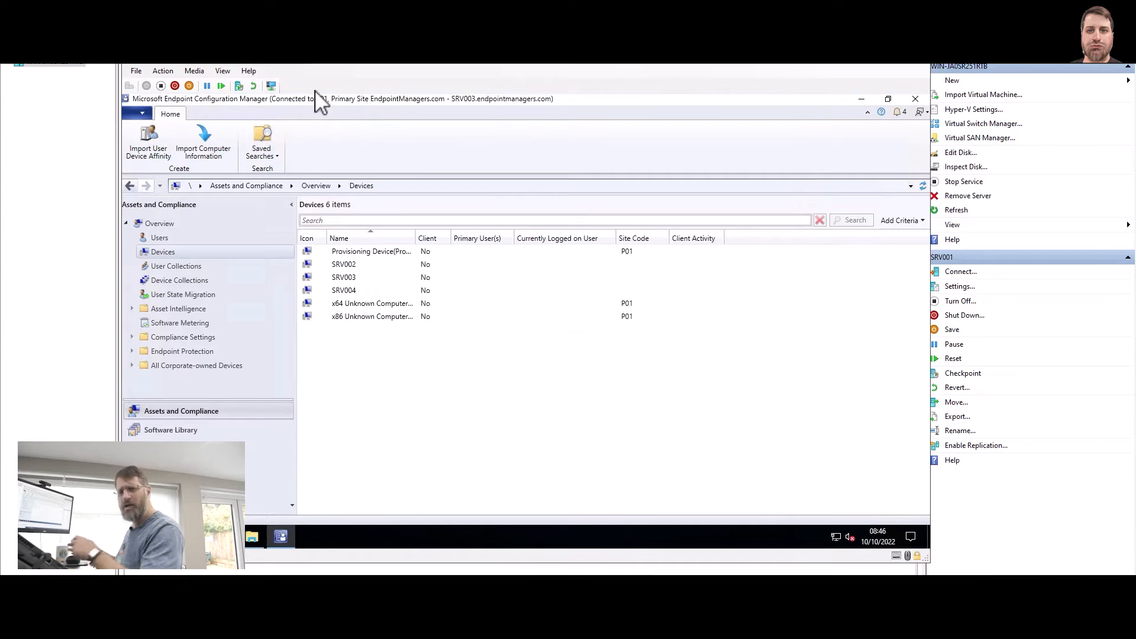
{"action": "left_click", "coordinate": [270, 467]}
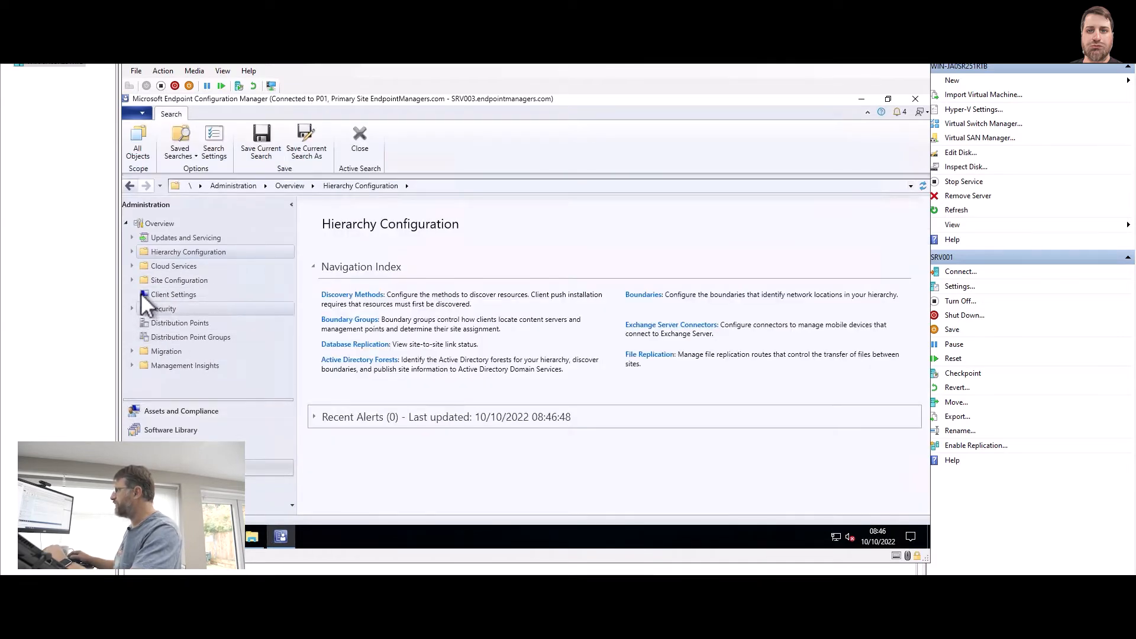
{"action": "left_click", "coordinate": [133, 280]}
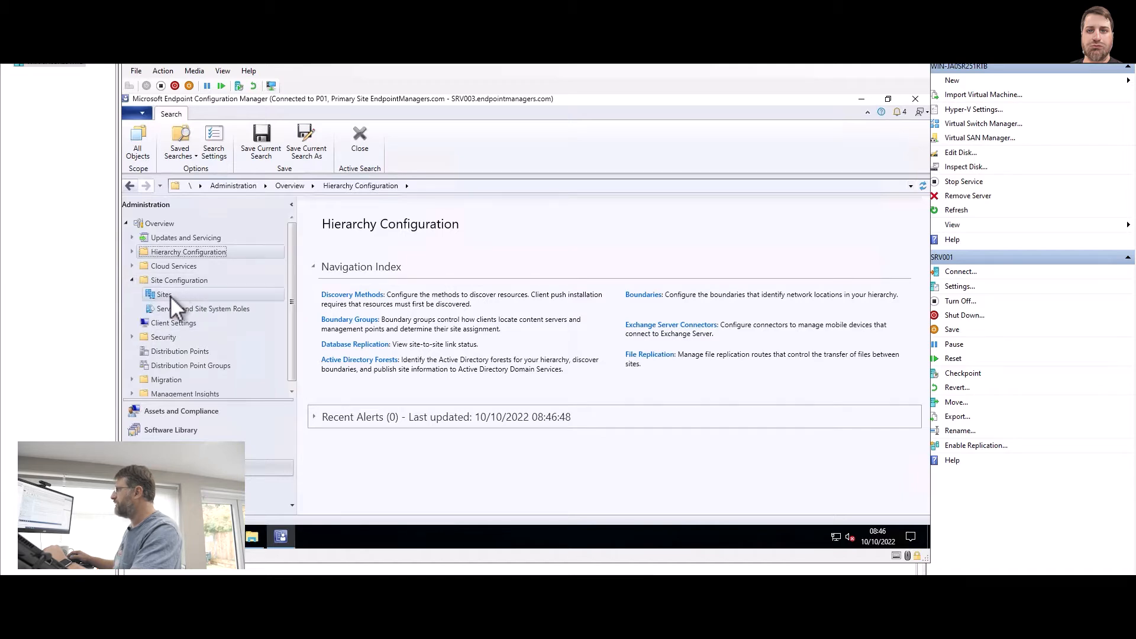
{"action": "left_click", "coordinate": [214, 294]}
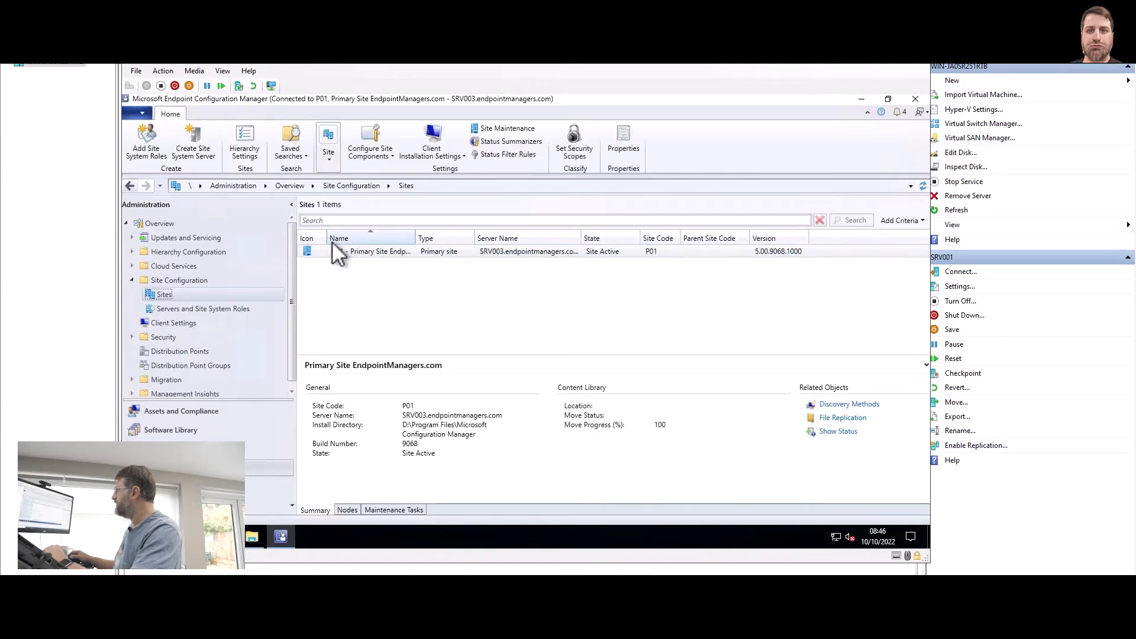
{"action": "left_click", "coordinate": [650, 252]}
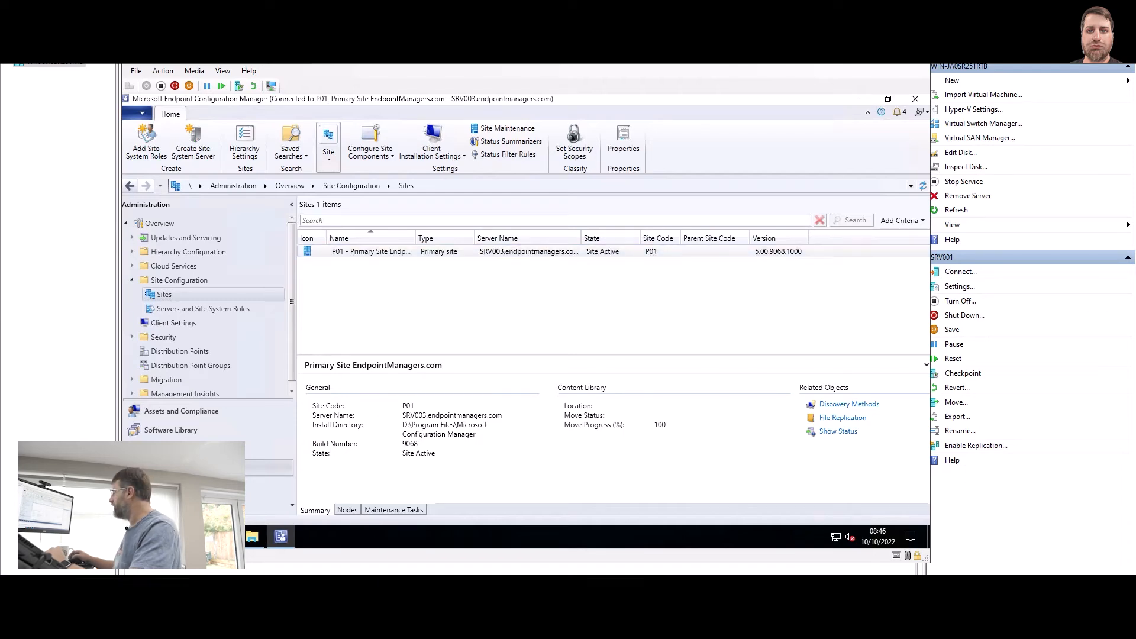
- Return to WKS001, complete the command as ccmsetup.exe SMSSITECODE=P01, and run it
{"action": "left_click", "coordinate": [455, 544]}
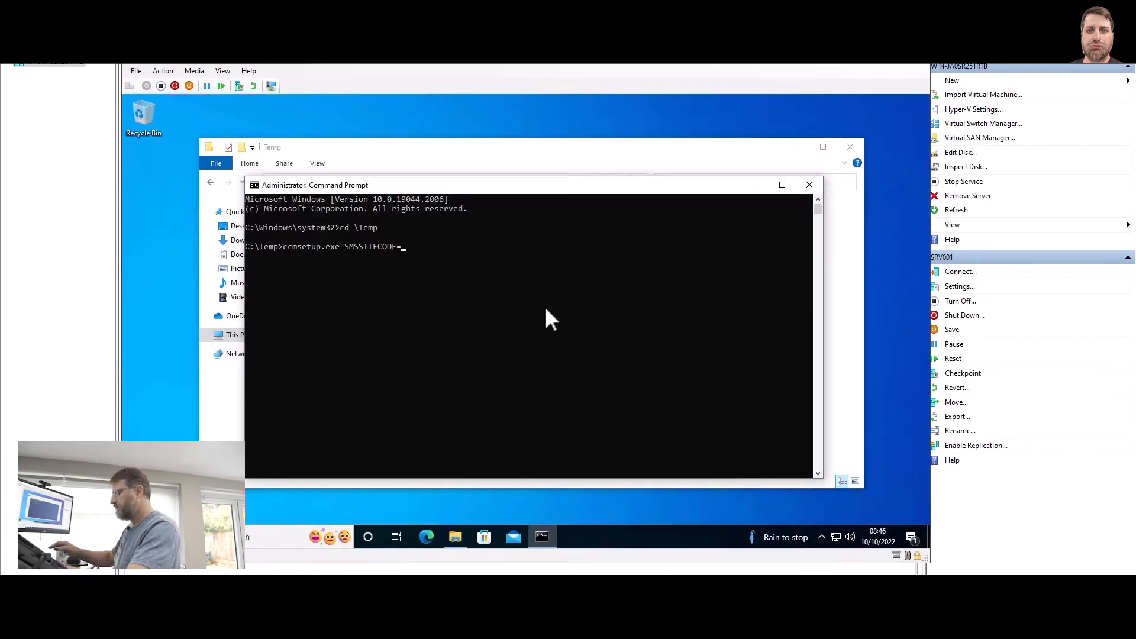
{"action": "type", "text": "P01"}
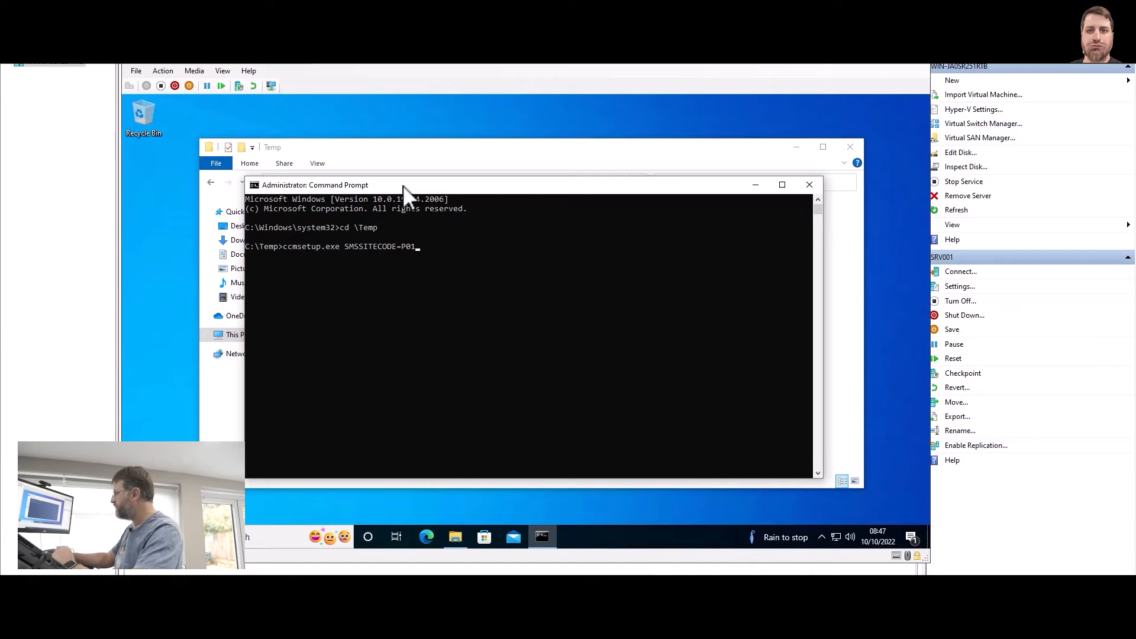
{"action": "key", "text": "Return"}
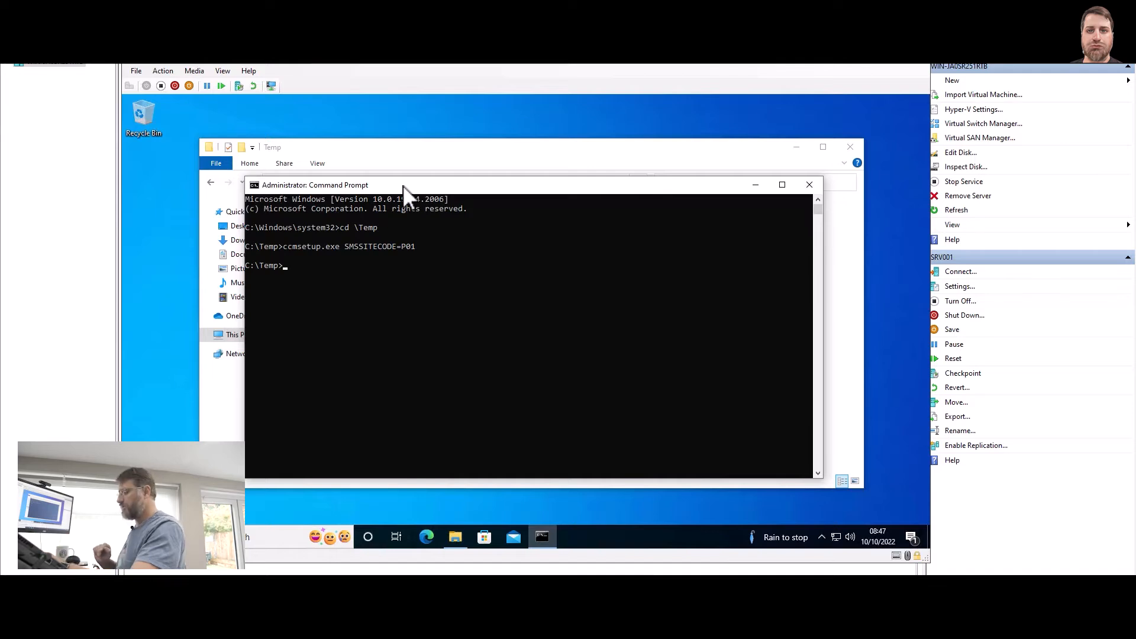
- Check for the ccmsetup.exe process in the detailed process list of Task Manager, and minimize Task Manager
{"action": "right_click", "coordinate": [642, 544]}
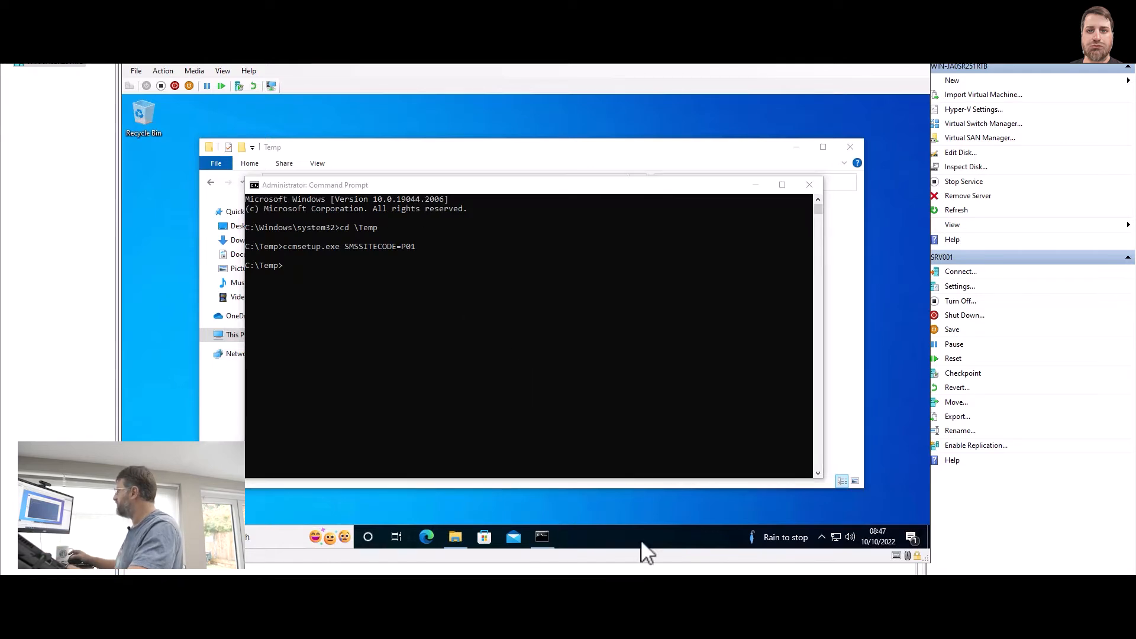
{"action": "left_click", "coordinate": [672, 482]}
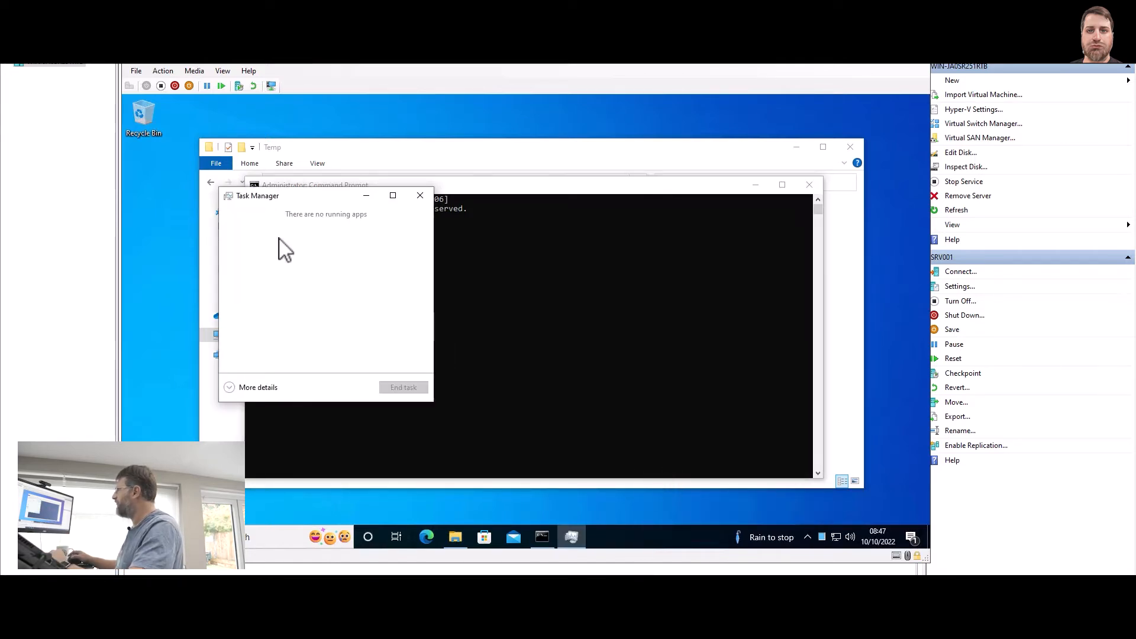
{"action": "left_click", "coordinate": [240, 385]}
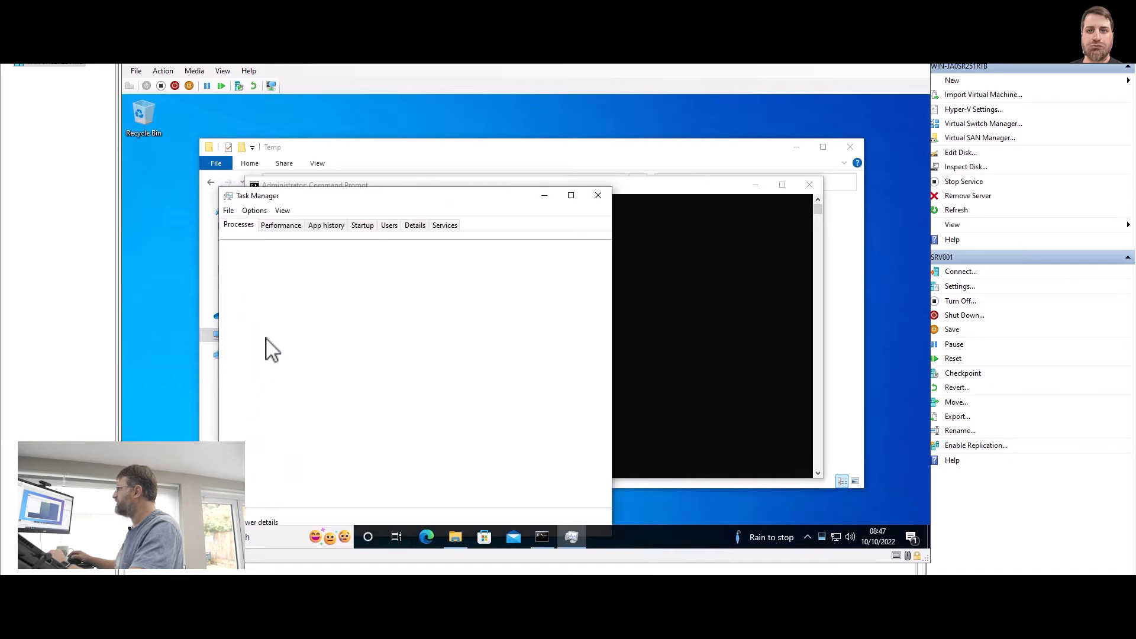
{"action": "left_click", "coordinate": [415, 225]}
{"action": "left_click_drag", "start_coordinate": [410, 190], "coordinate": [414, 143]}
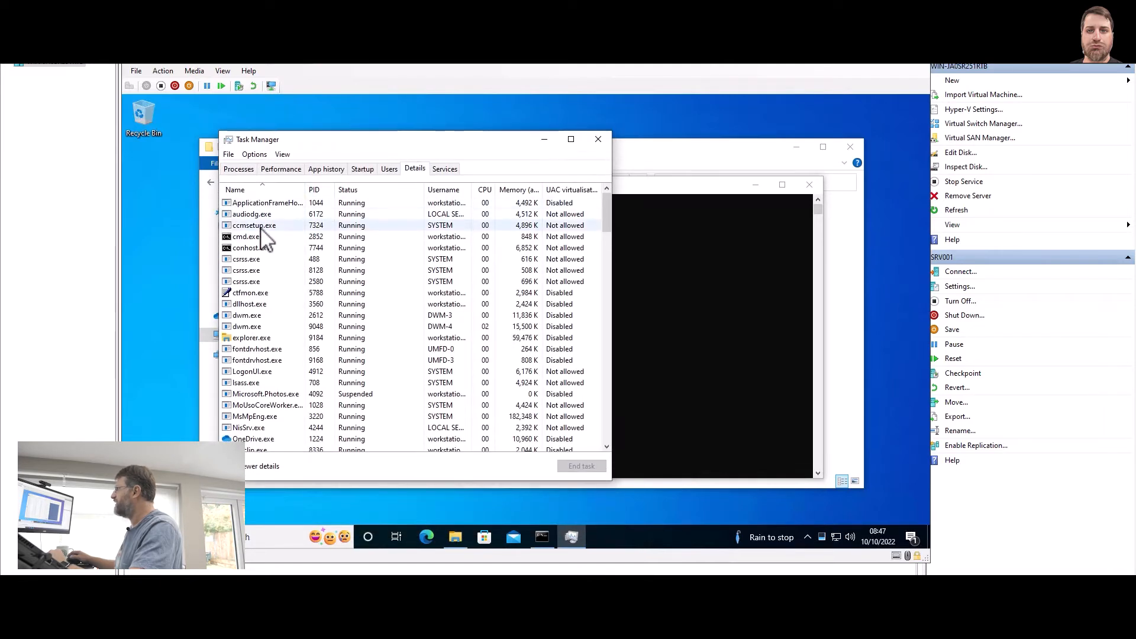
{"action": "left_click", "coordinate": [263, 228]}
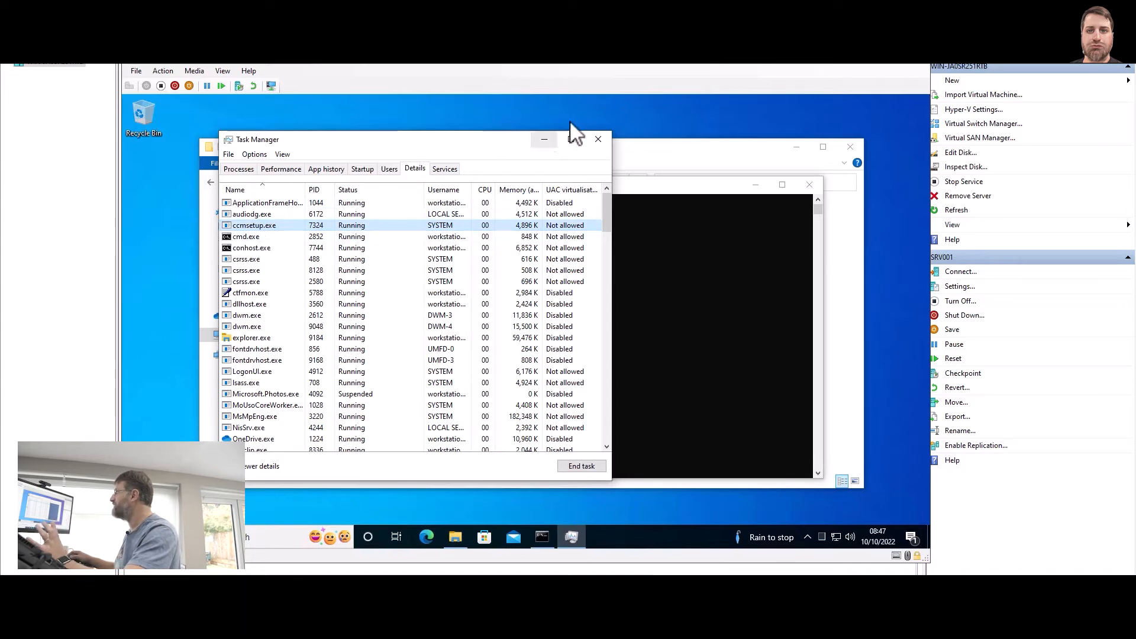
{"action": "left_click", "coordinate": [544, 142]}
- Browse to C:\Windows\ccmsetup in File Explorer, granting permanent access to the folder, and open its Logs subfolder
{"action": "left_click", "coordinate": [453, 156]}
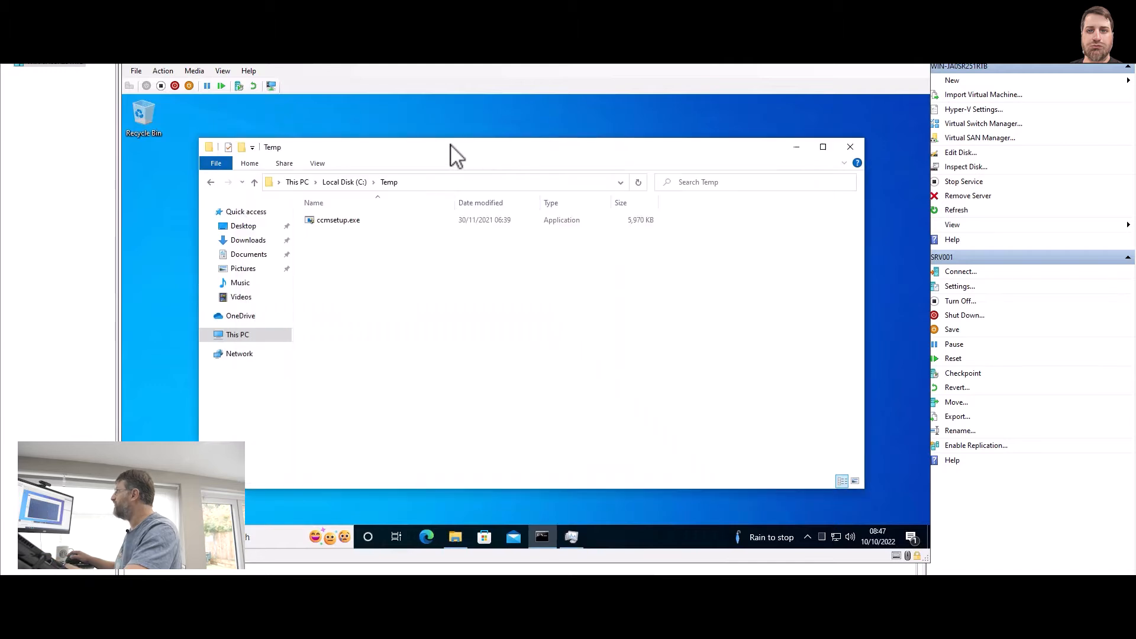
{"action": "left_click", "coordinate": [433, 184]}
{"action": "type", "text": "c"}
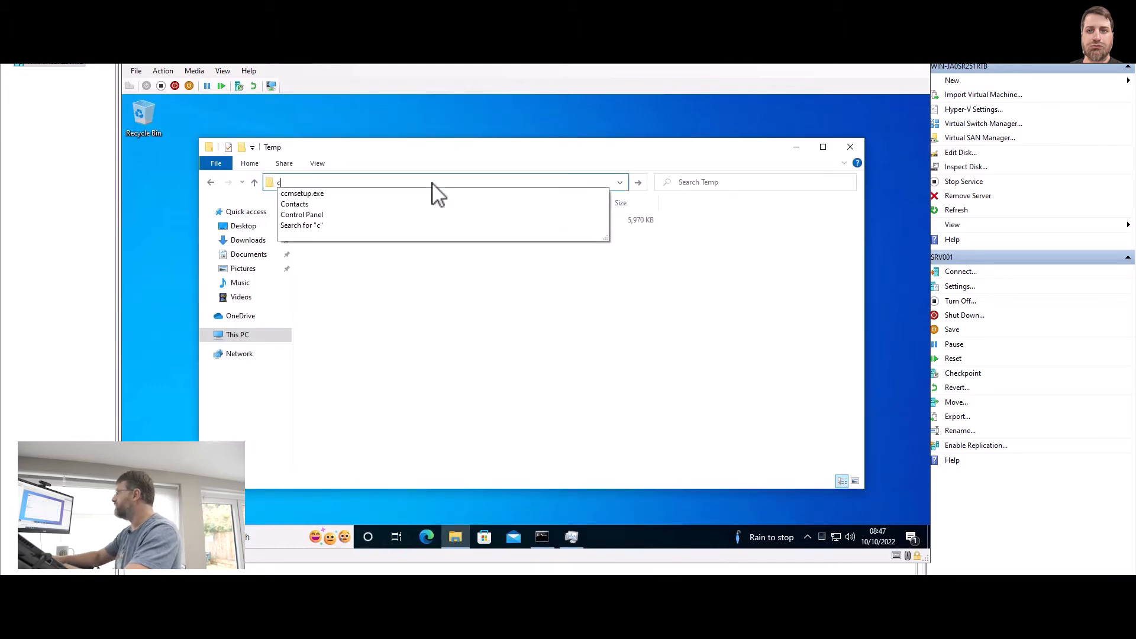
{"action": "type", "text": ":\\Windows\\ccm"}
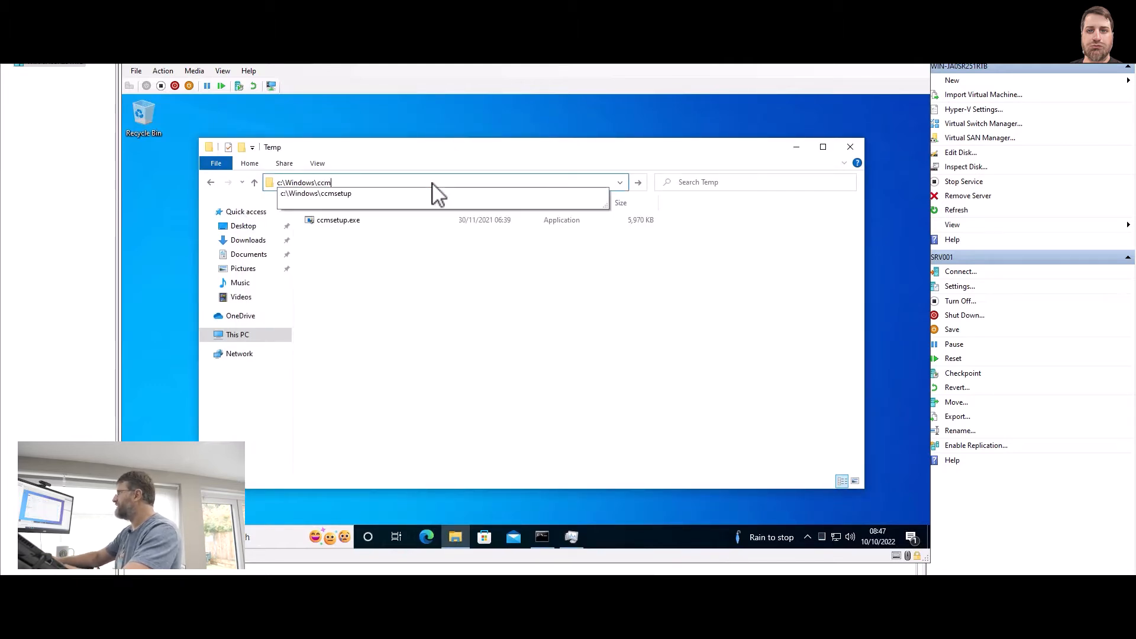
{"action": "left_click", "coordinate": [437, 194]}
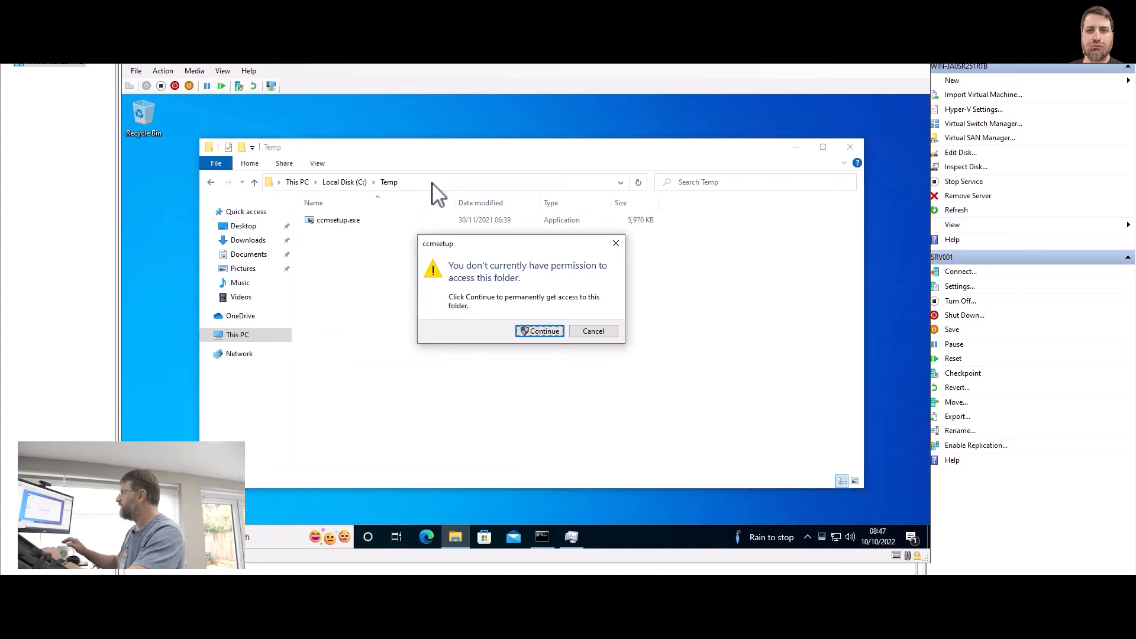
{"action": "left_click", "coordinate": [531, 333]}
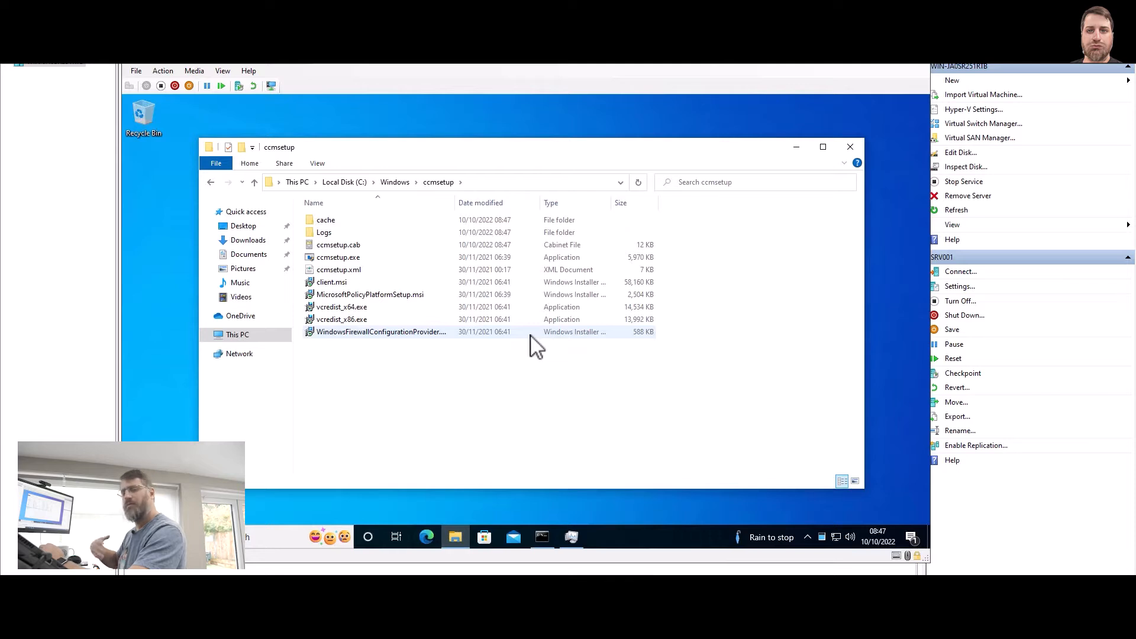
{"action": "left_click_drag", "start_coordinate": [447, 370], "coordinate": [387, 377]}
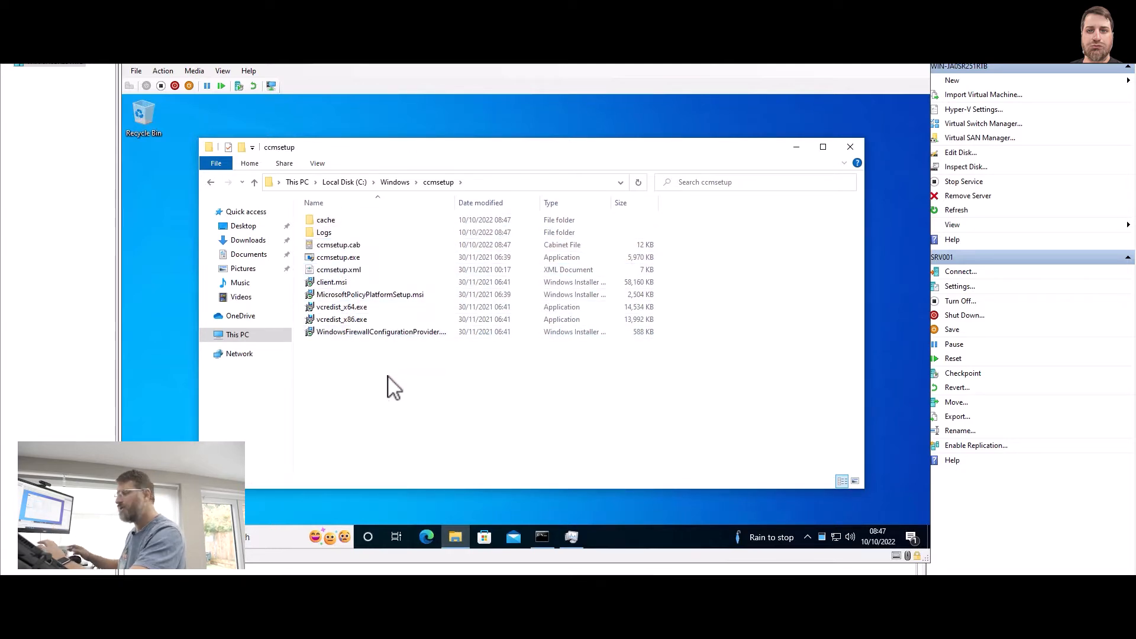
{"action": "double_click", "coordinate": [324, 234]}
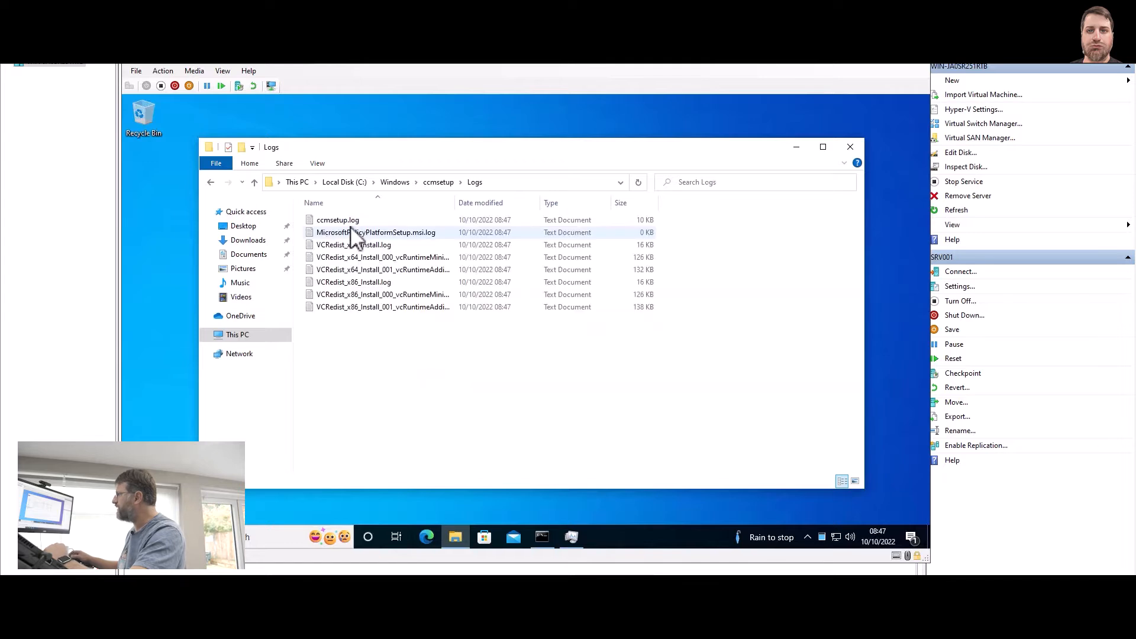
- Open ccmsetup.log from the Logs folder, maximize it, and examine the entries on downloading ccmsetup.exe to C:\Windows\ccmsetup
{"action": "mouse_move", "coordinate": [439, 362]}
{"action": "left_mouse_down"}
{"action": "mouse_move", "coordinate": [300, 178]}
{"action": "mouse_move", "coordinate": [459, 358]}
{"action": "left_mouse_up"}
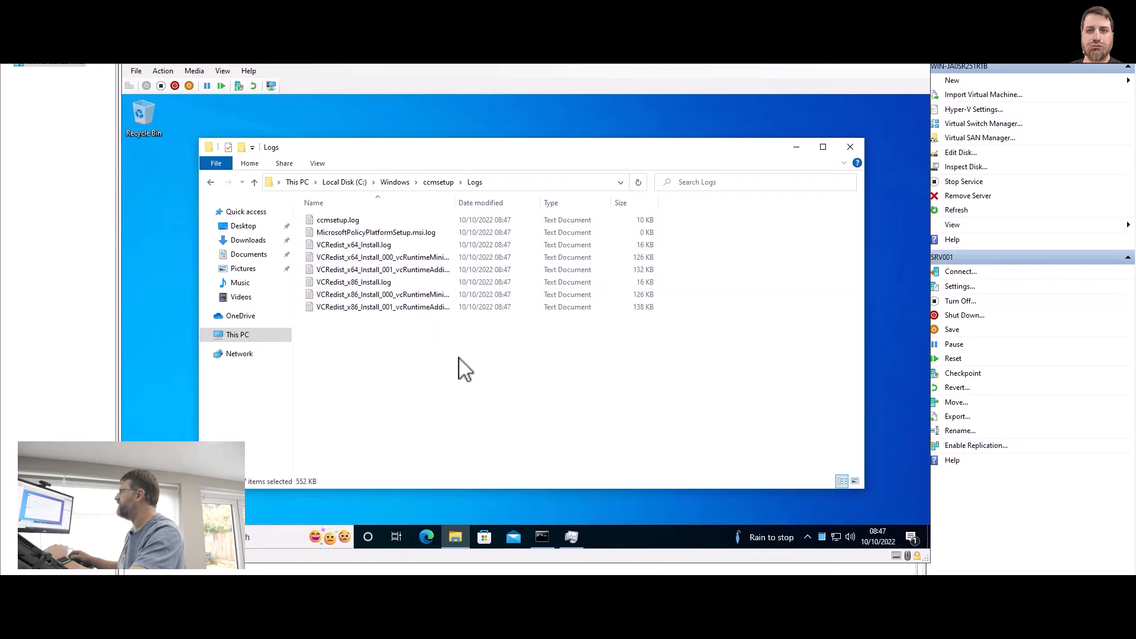
{"action": "double_click", "coordinate": [335, 221]}
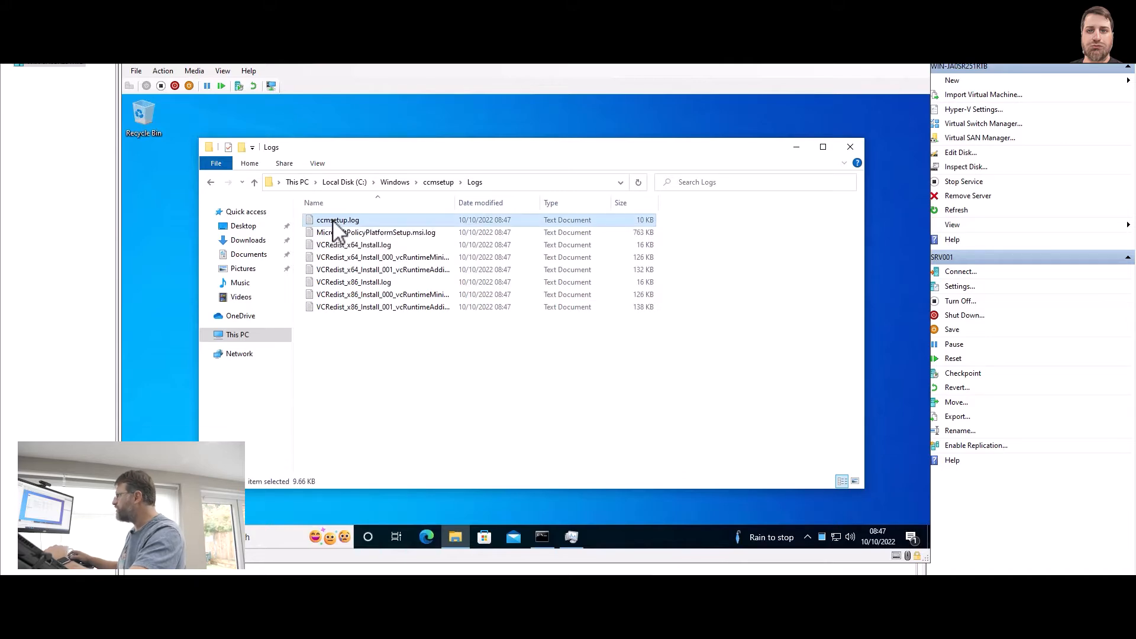
{"action": "double_click", "coordinate": [366, 121]}
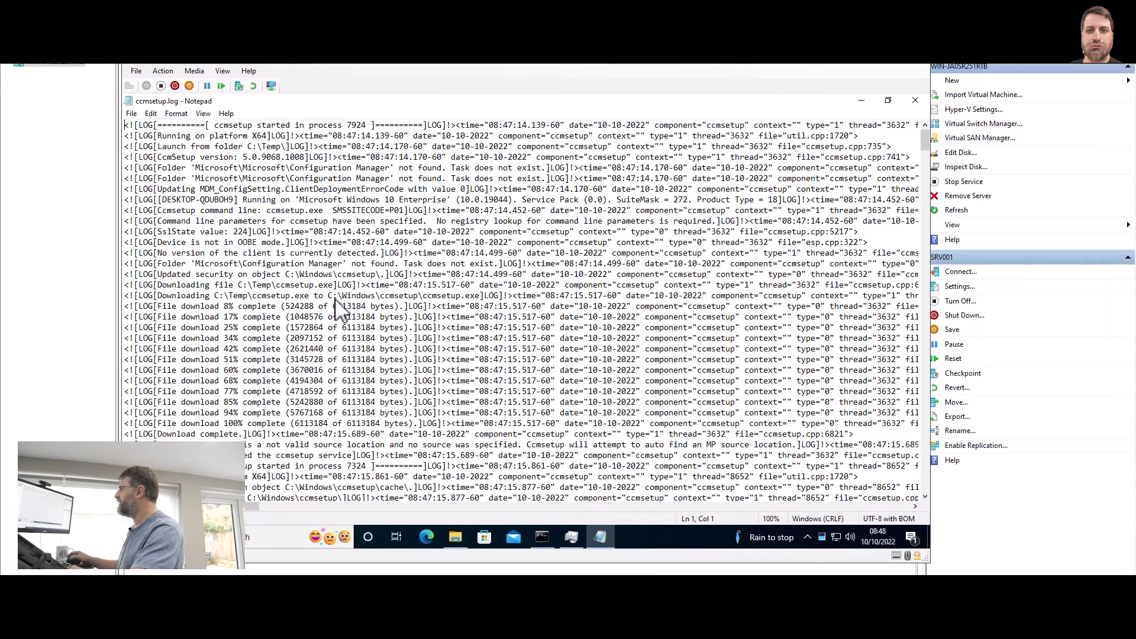
{"action": "left_click_drag", "start_coordinate": [255, 295], "coordinate": [348, 296]}
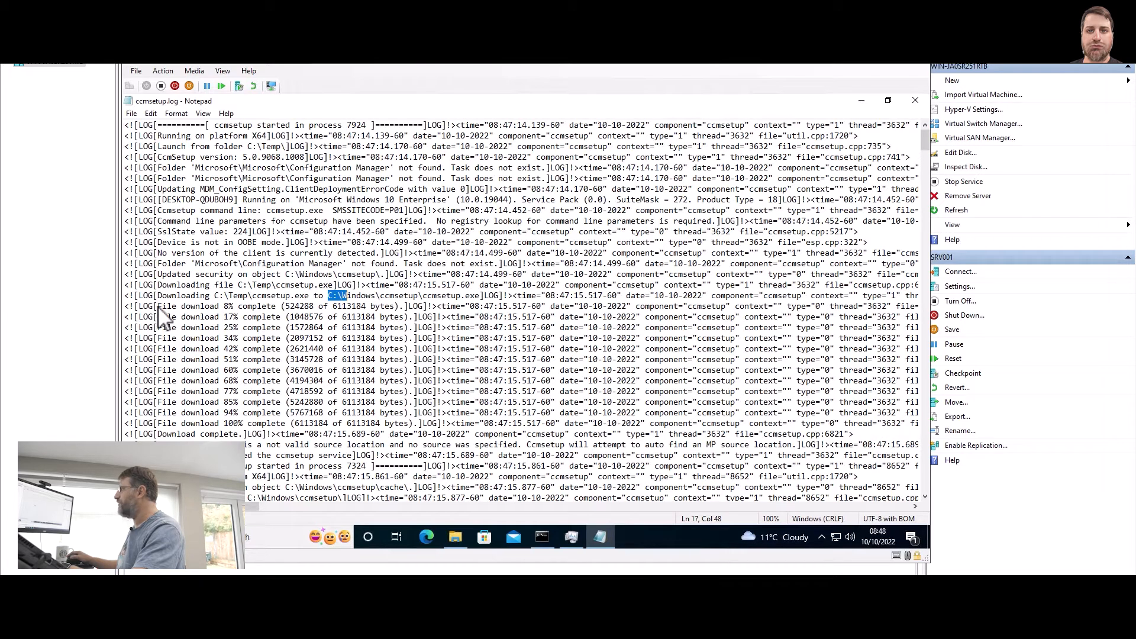
{"action": "left_click_drag", "start_coordinate": [161, 307], "coordinate": [280, 414]}
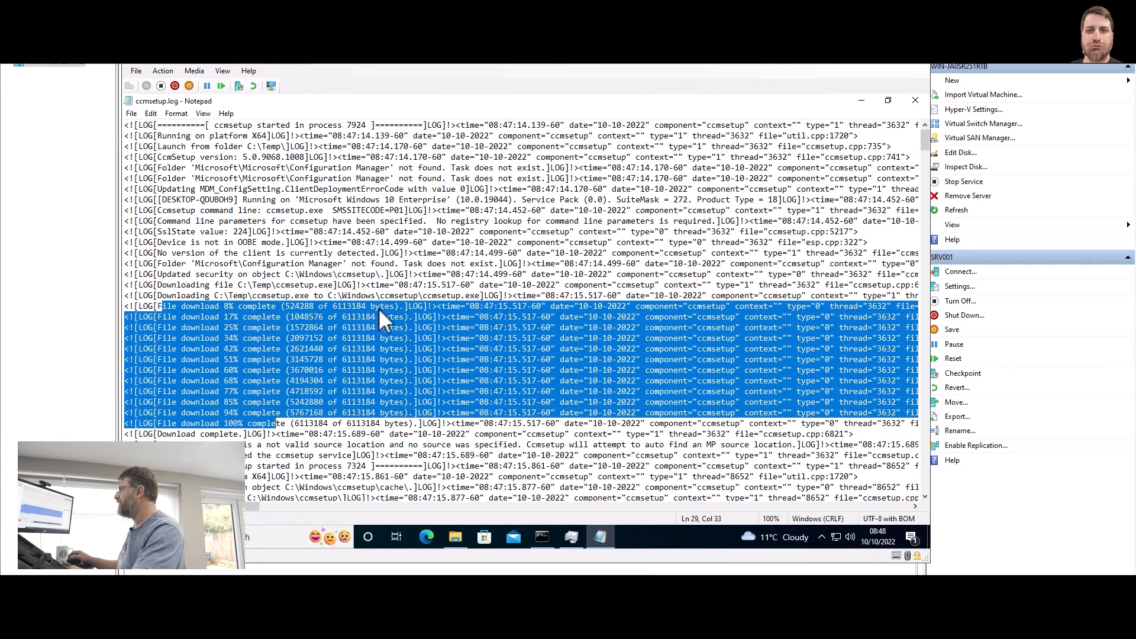
{"action": "left_click_drag", "start_coordinate": [380, 296], "coordinate": [417, 296]}
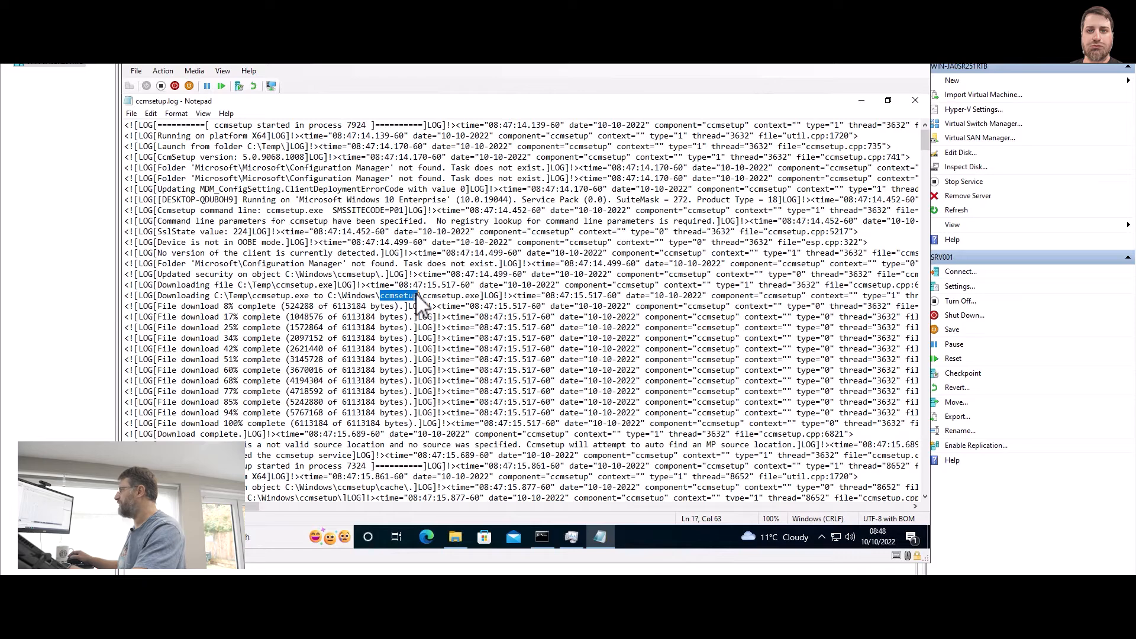
{"action": "scroll", "coordinate": [303, 279], "scroll_direction": "down", "scroll_amount": 4}
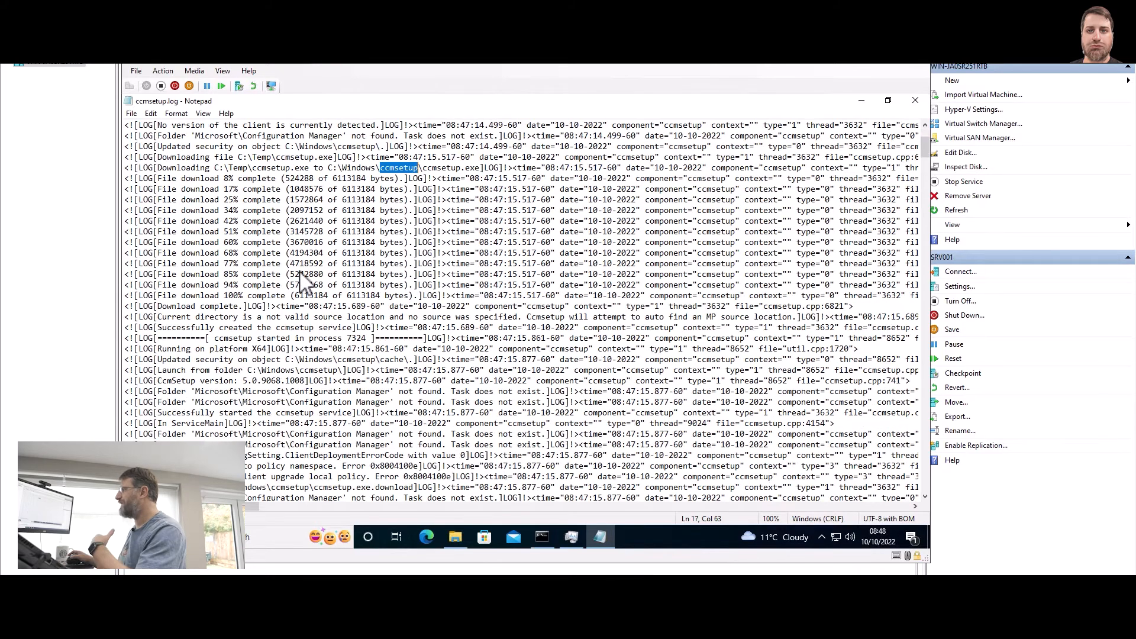
{"action": "scroll", "coordinate": [303, 280], "scroll_direction": "down", "scroll_amount": 5}
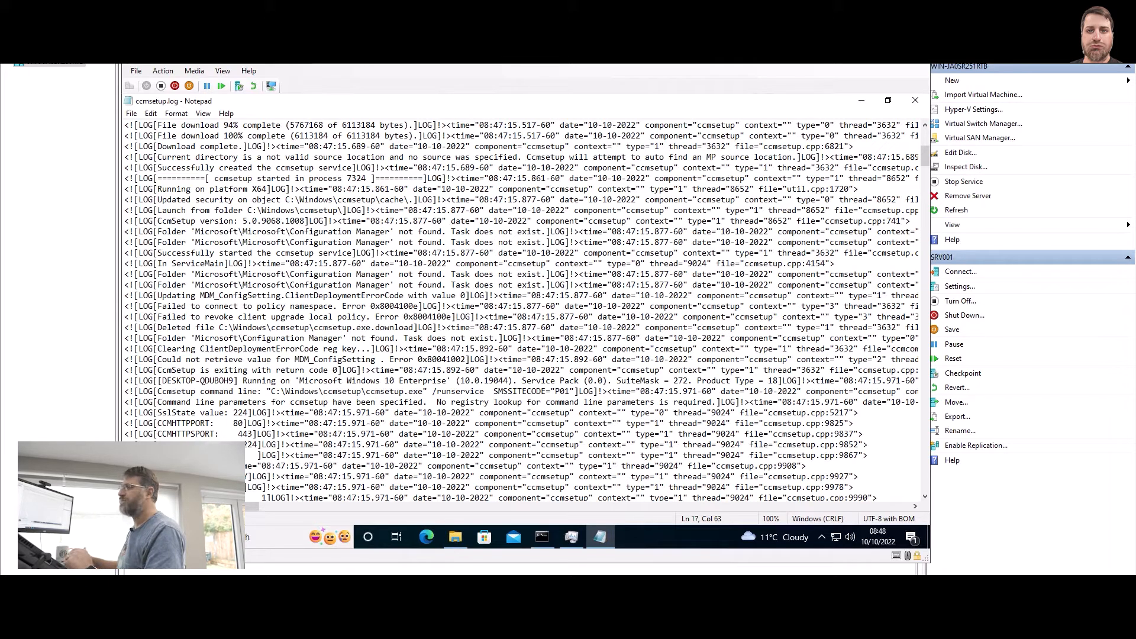
- Switch to the Client installation properties documentation in the browser, search for "noser", and read the /noservice parameter's description
{"action": "key", "text": "alt+Tab"}
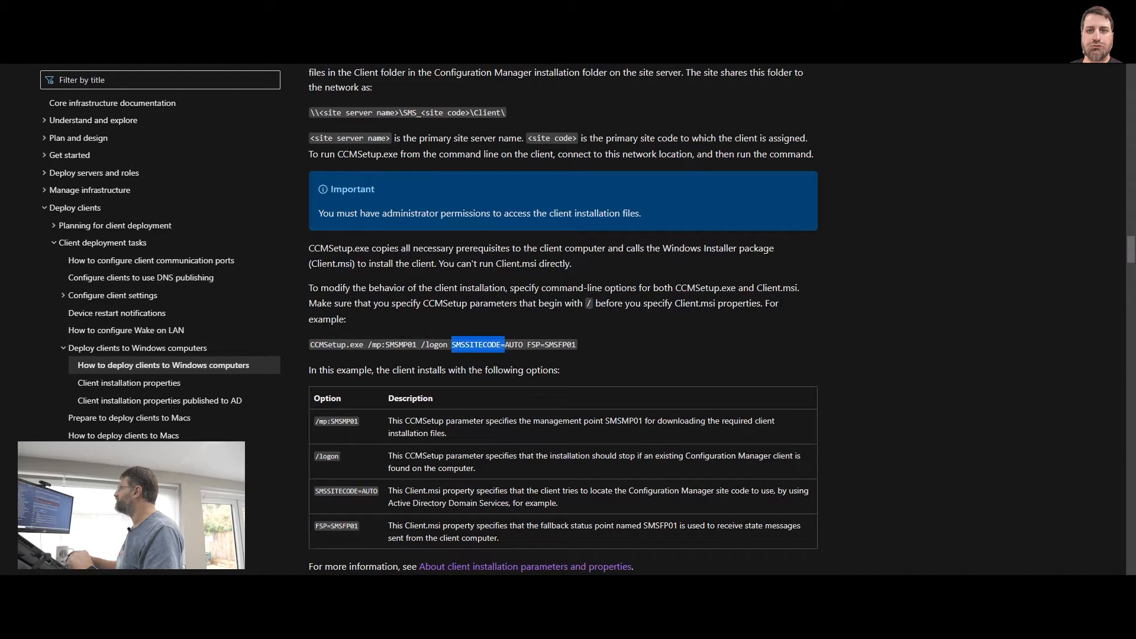
{"action": "left_click", "coordinate": [284, 12]}
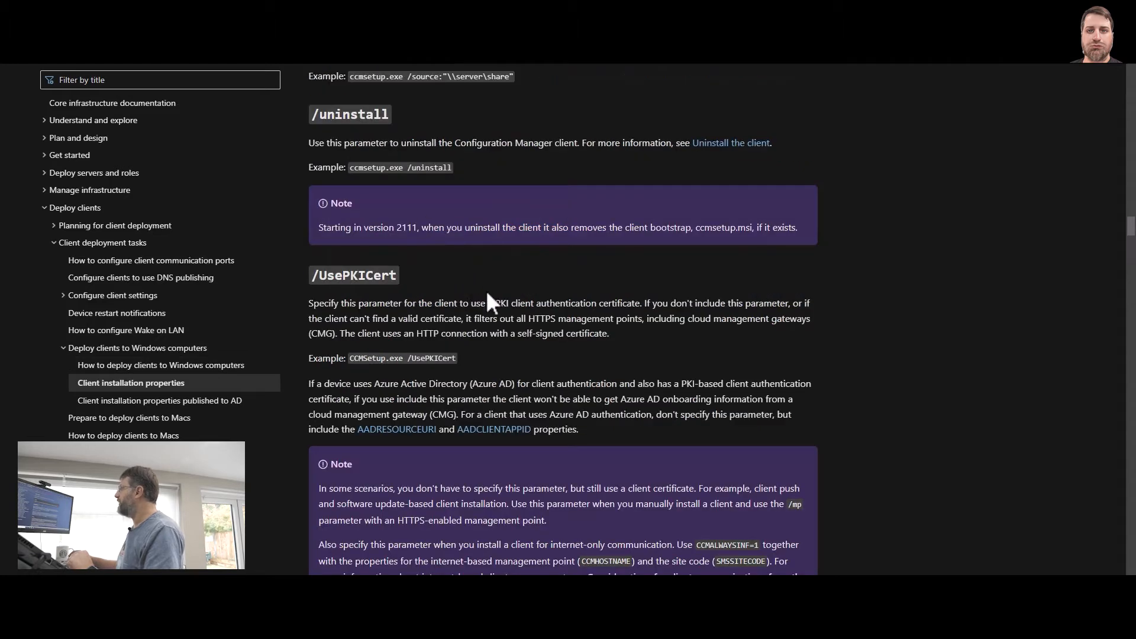
{"action": "key", "text": "ctrl+f"}
{"action": "type", "text": "noser"}
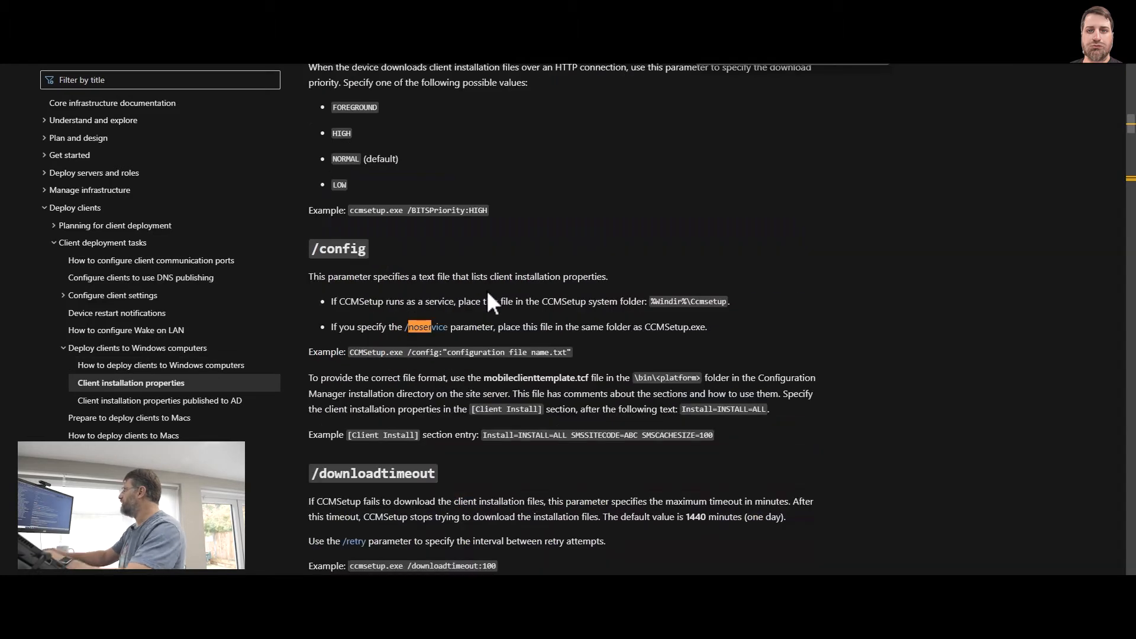
{"action": "left_click", "coordinate": [860, 61]}
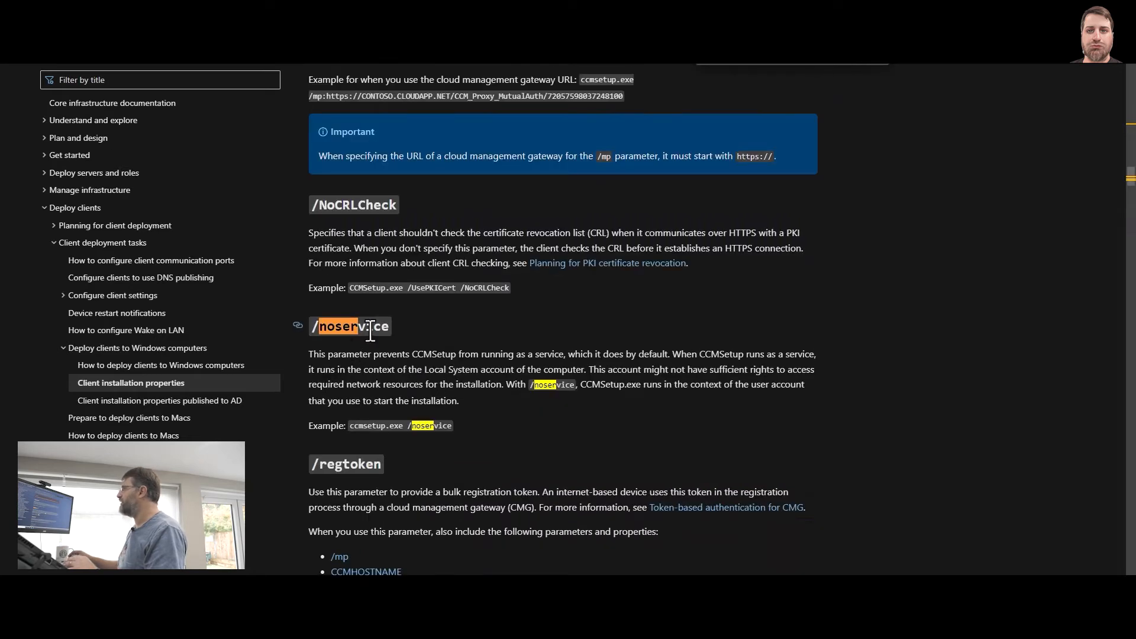
{"action": "left_click_drag", "start_coordinate": [407, 357], "coordinate": [543, 358]}
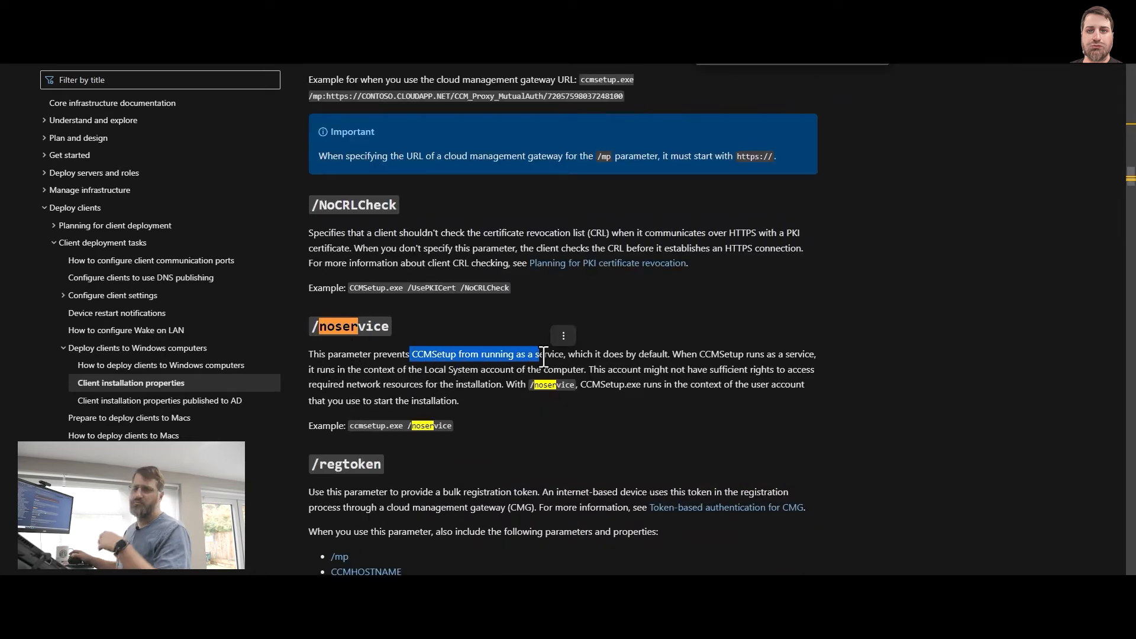
{"action": "left_click", "coordinate": [543, 357]}
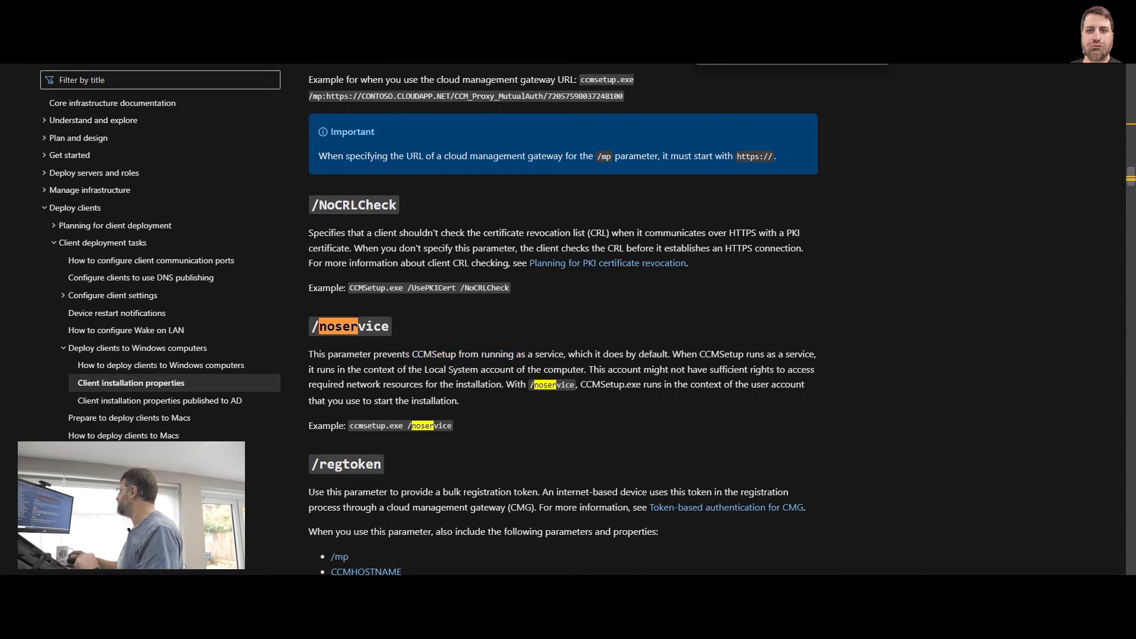
- Return to ccmsetup.log on WKS001 and examine the entries on the Active Directory query and the management point lookup
{"action": "key", "text": "alt+Tab"}
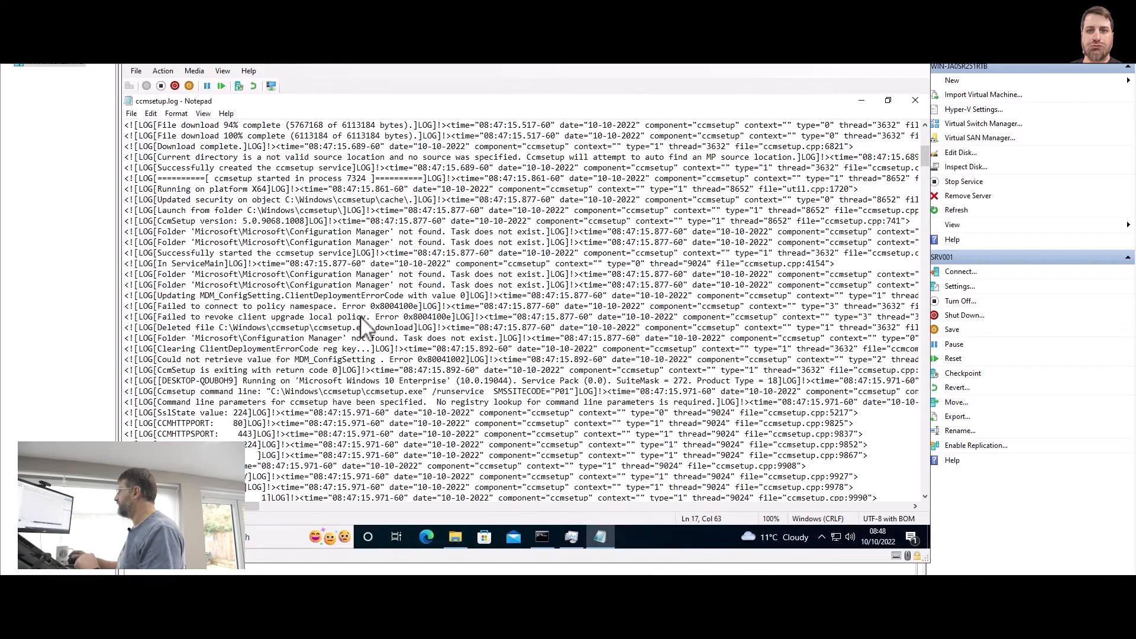
{"action": "scroll", "coordinate": [260, 349], "scroll_direction": "down", "scroll_amount": 4}
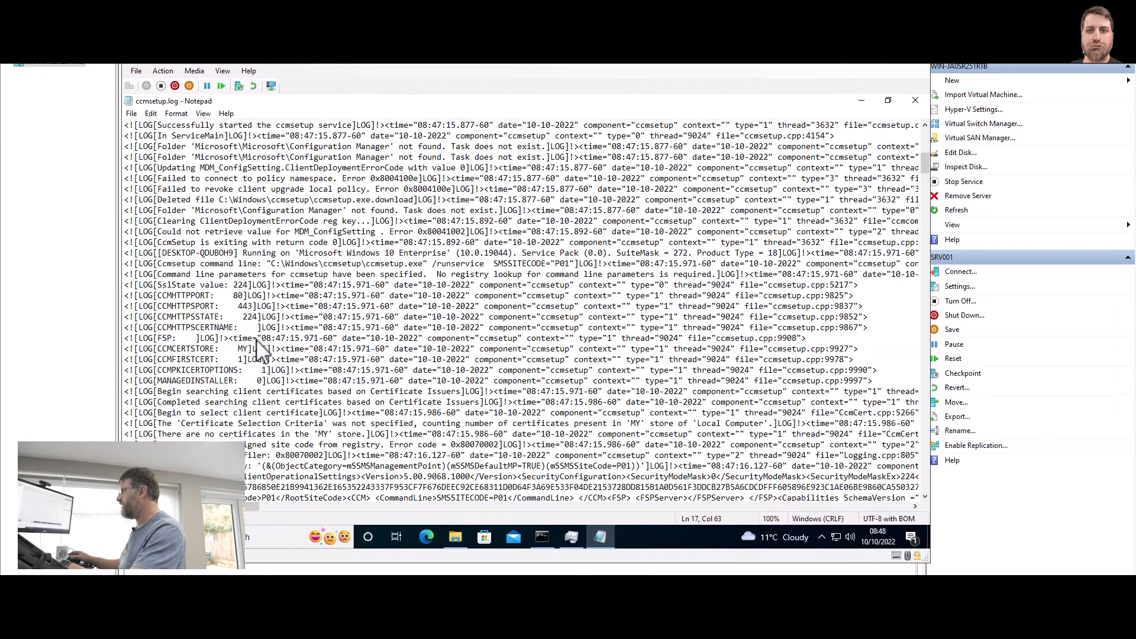
{"action": "scroll", "coordinate": [261, 349], "scroll_direction": "down", "scroll_amount": 3}
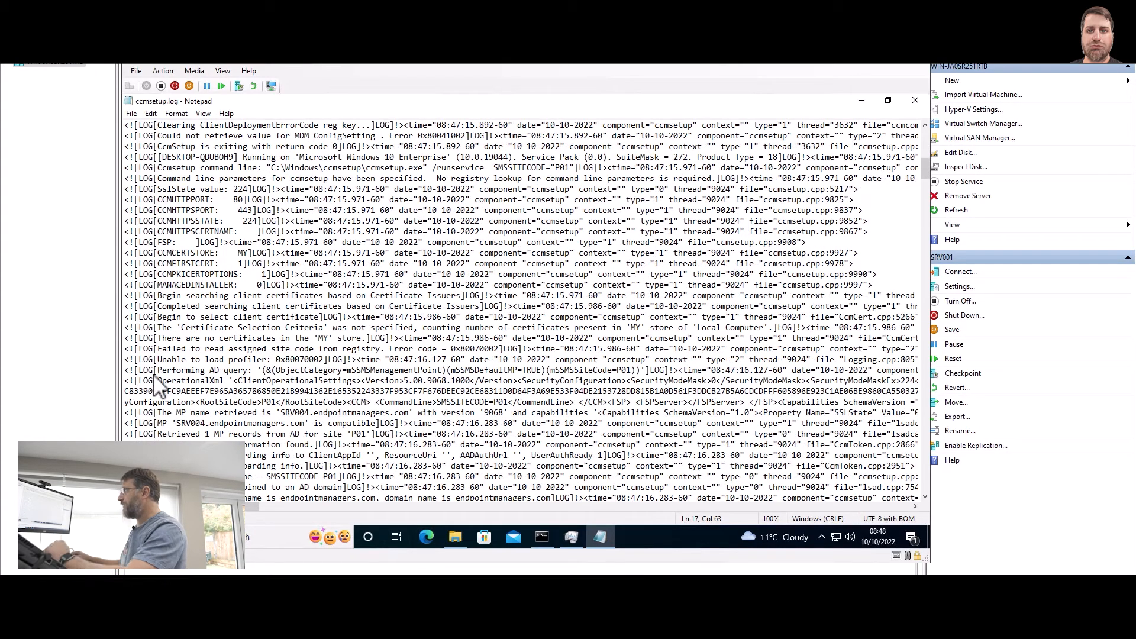
{"action": "left_click_drag", "start_coordinate": [158, 371], "coordinate": [310, 371]}
{"action": "scroll", "coordinate": [307, 358], "scroll_direction": "down", "scroll_amount": 5}
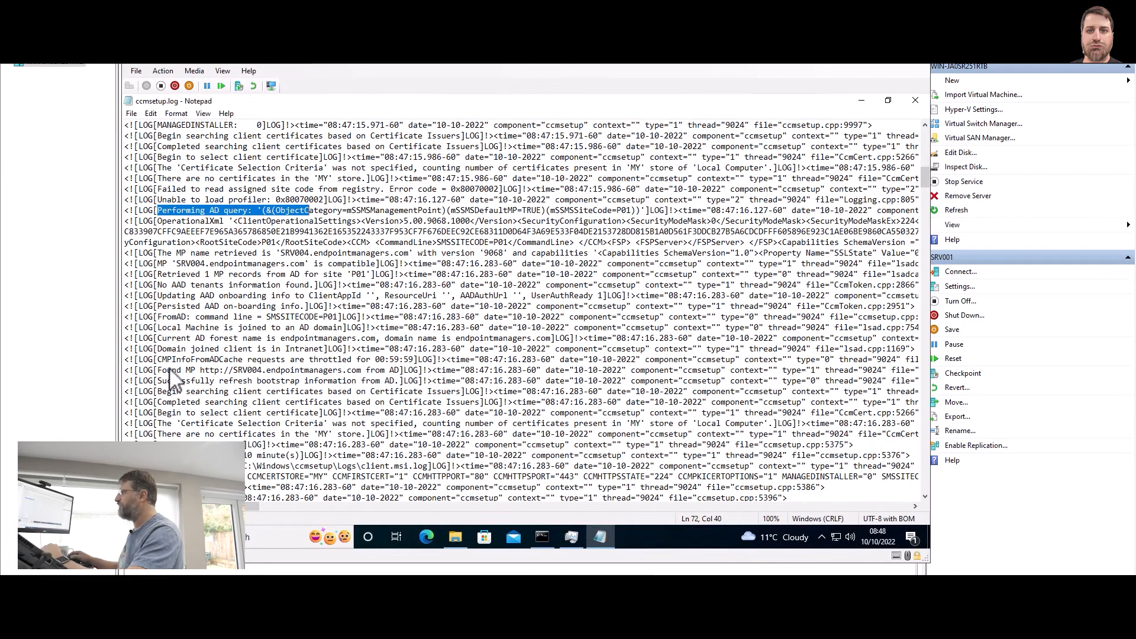
{"action": "left_click_drag", "start_coordinate": [158, 371], "coordinate": [366, 373]}
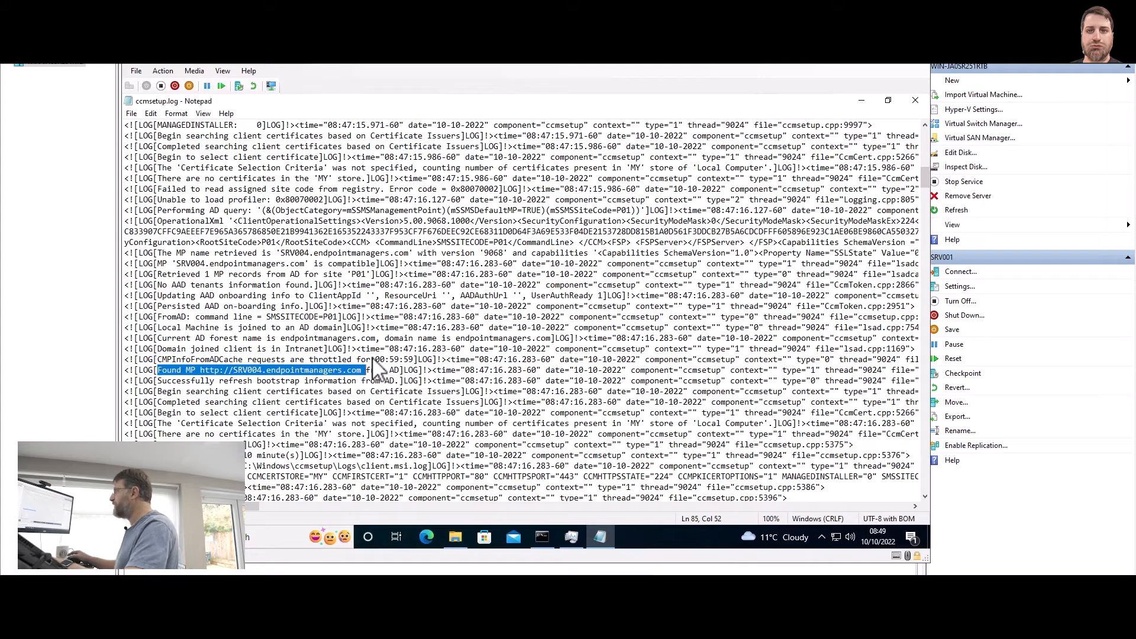
- Examine the entries in ccmsetup.log that check which prerequisite items are applicable or already installed
{"action": "scroll", "coordinate": [377, 370], "scroll_direction": "down", "scroll_amount": 10}
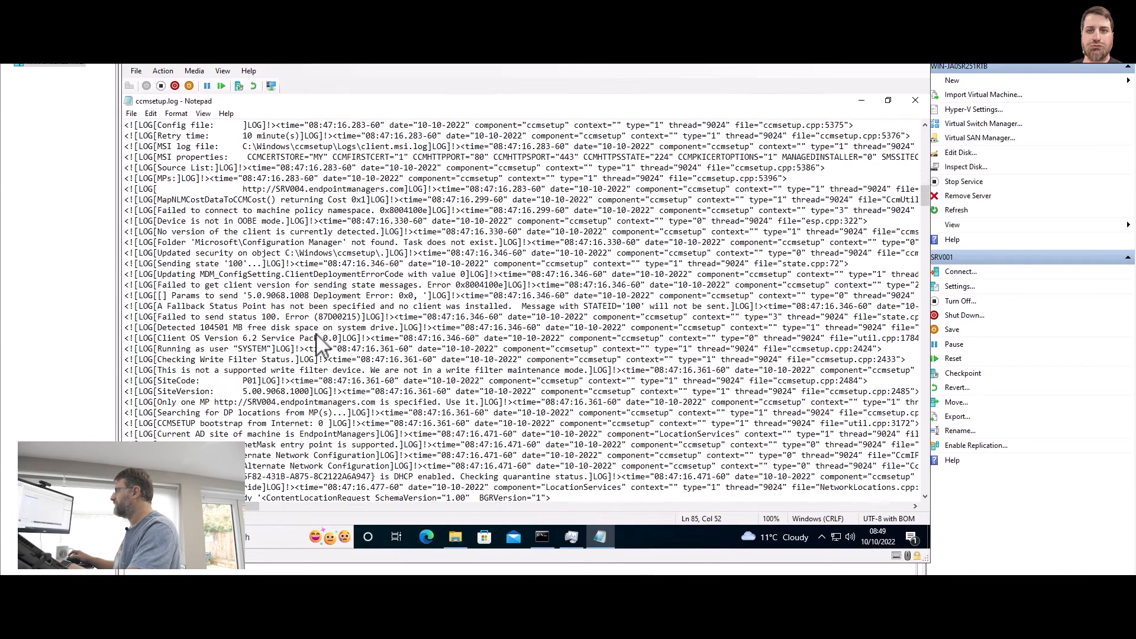
{"action": "scroll", "coordinate": [320, 343], "scroll_direction": "down", "scroll_amount": 15}
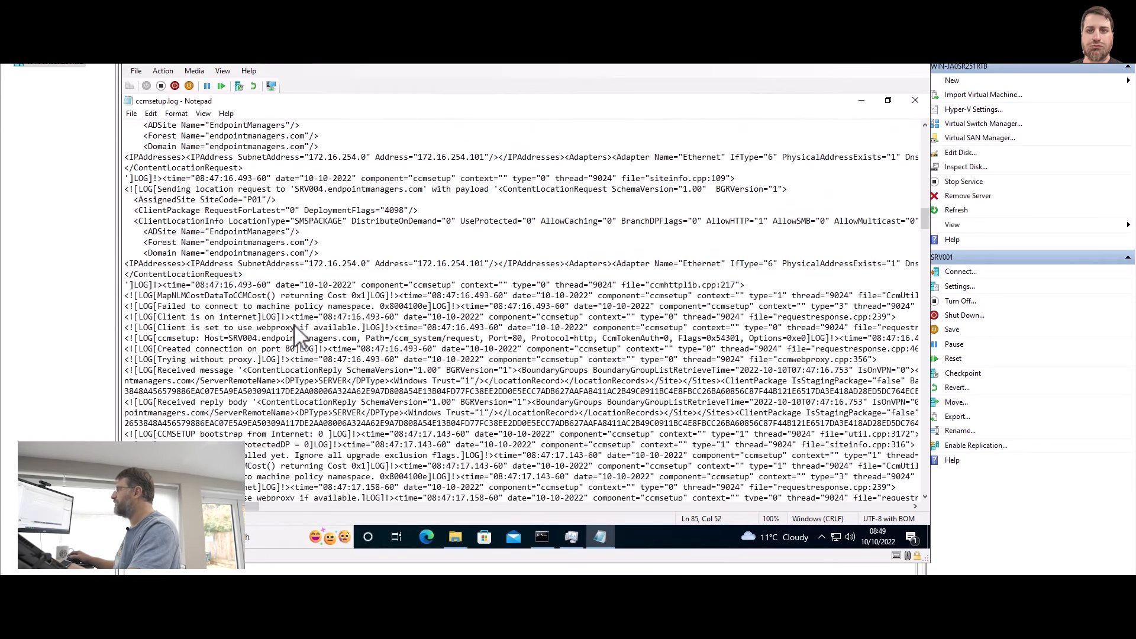
{"action": "scroll", "coordinate": [297, 338], "scroll_direction": "down", "scroll_amount": 15}
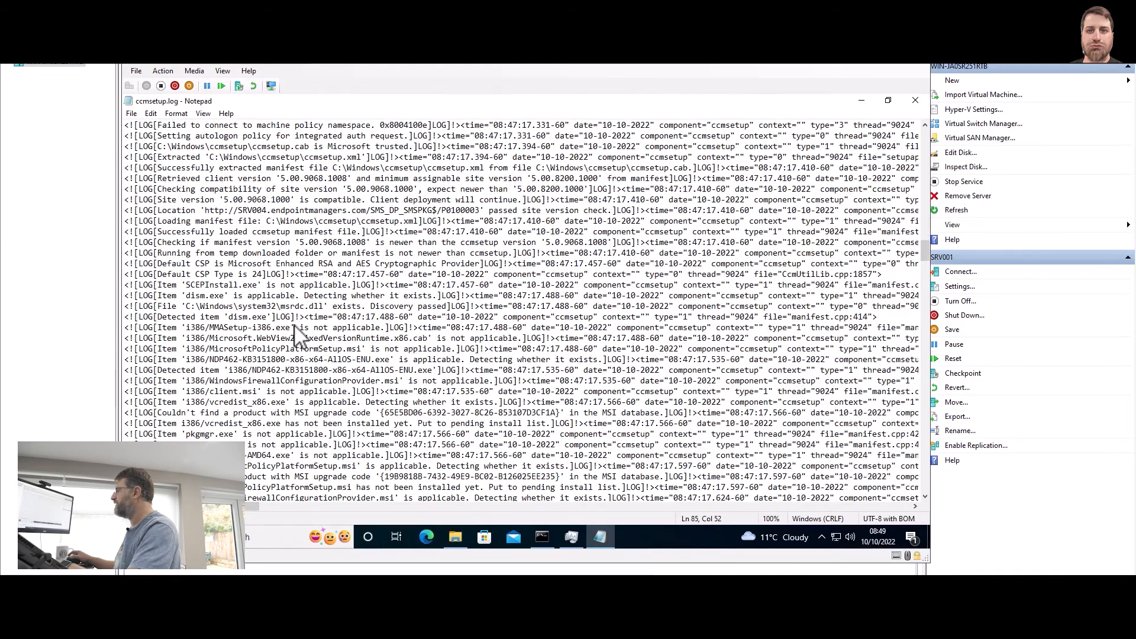
{"action": "left_click_drag", "start_coordinate": [155, 329], "coordinate": [379, 384]}
{"action": "scroll", "coordinate": [311, 296], "scroll_direction": "down", "scroll_amount": 10}
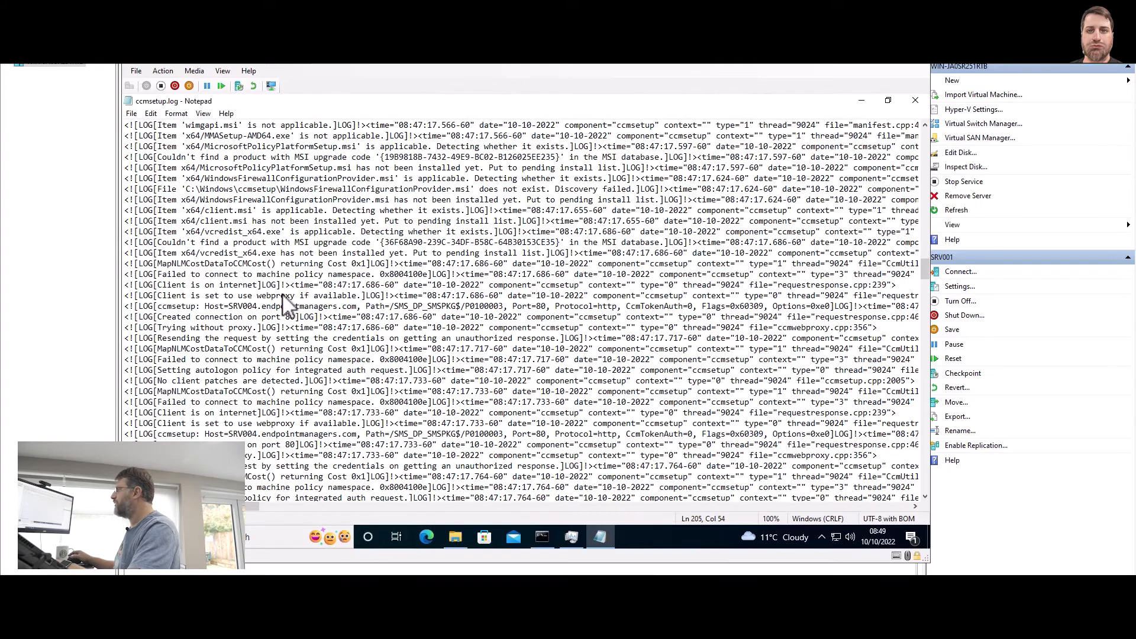
- Examine the BITS download entries for the client files and the prerequisite installation entries in ccmsetup.log
{"action": "scroll", "coordinate": [288, 305], "scroll_direction": "down", "scroll_amount": 8}
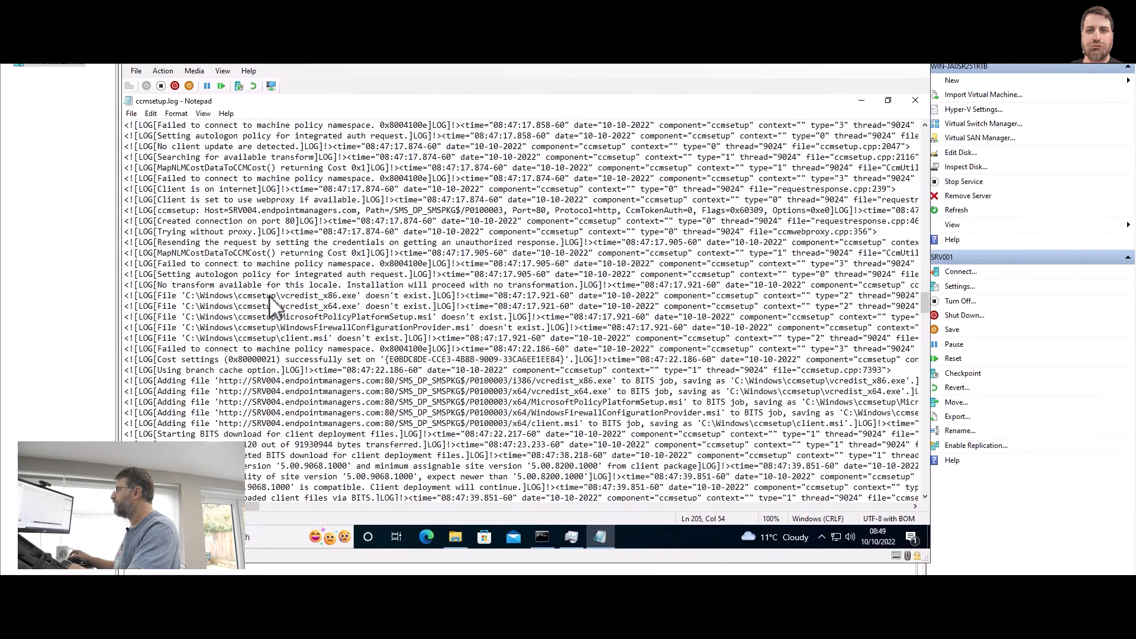
{"action": "left_click_drag", "start_coordinate": [158, 381], "coordinate": [641, 433]}
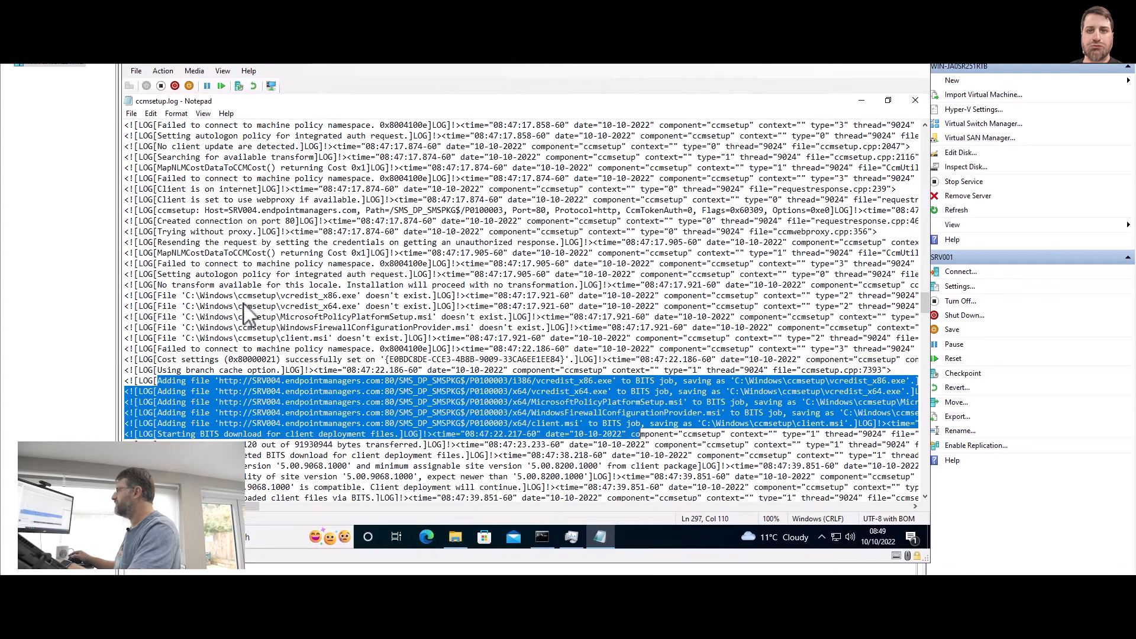
{"action": "scroll", "coordinate": [248, 314], "scroll_direction": "down", "scroll_amount": 13}
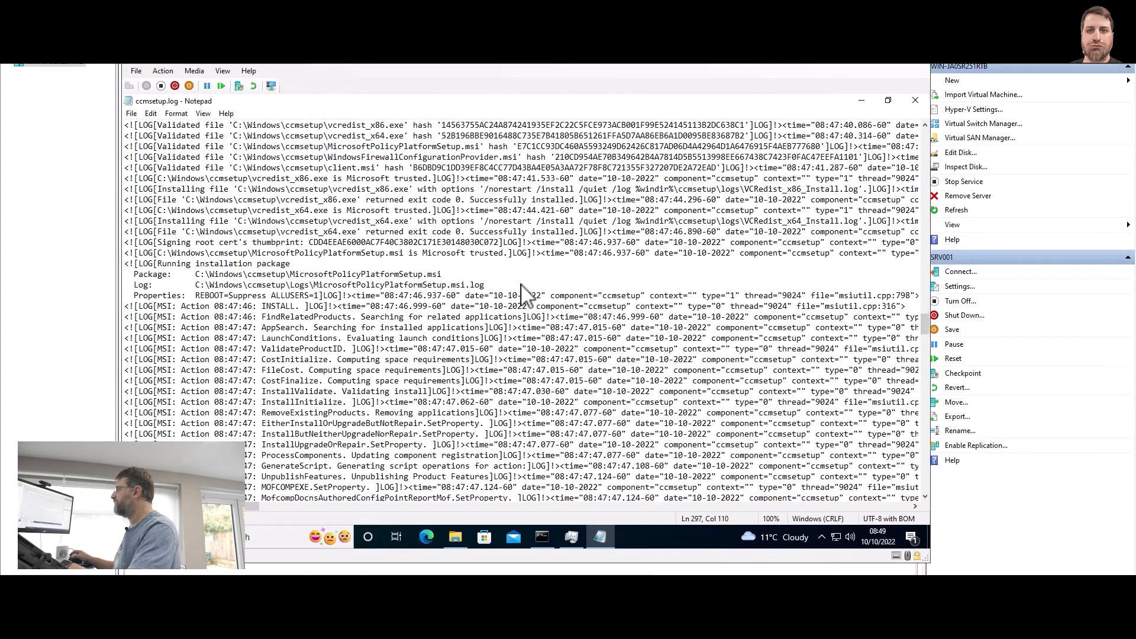
{"action": "scroll", "coordinate": [736, 281], "scroll_direction": "down", "scroll_amount": 4}
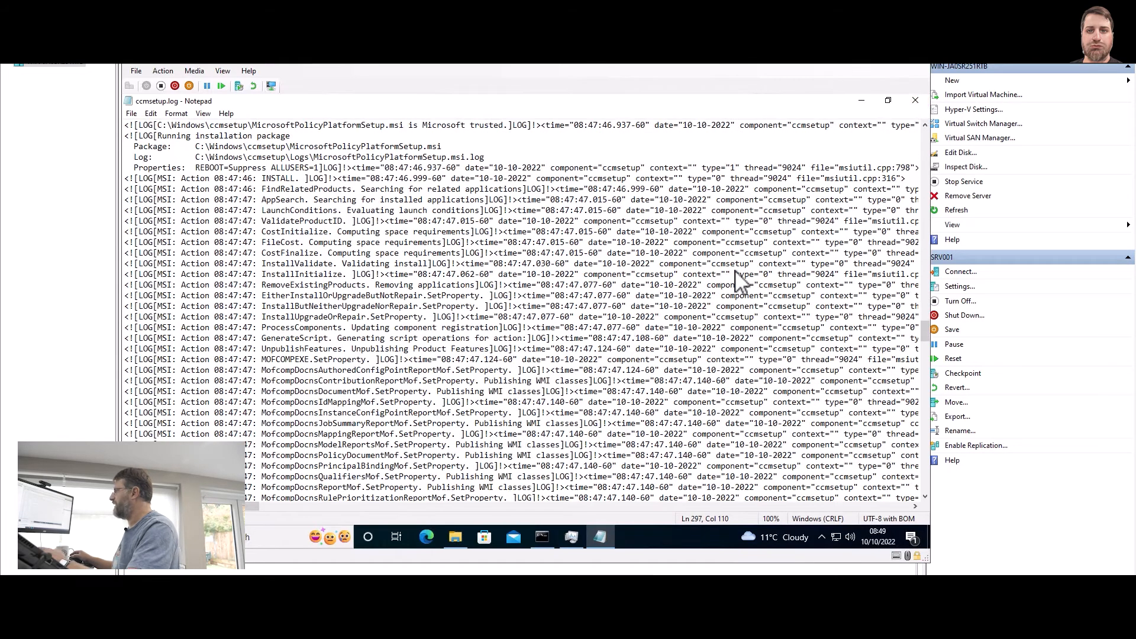
- Close ccmsetup.log and go up to the C:\Windows\ccmsetup folder to view the downloaded installation files
{"action": "left_click", "coordinate": [915, 101]}
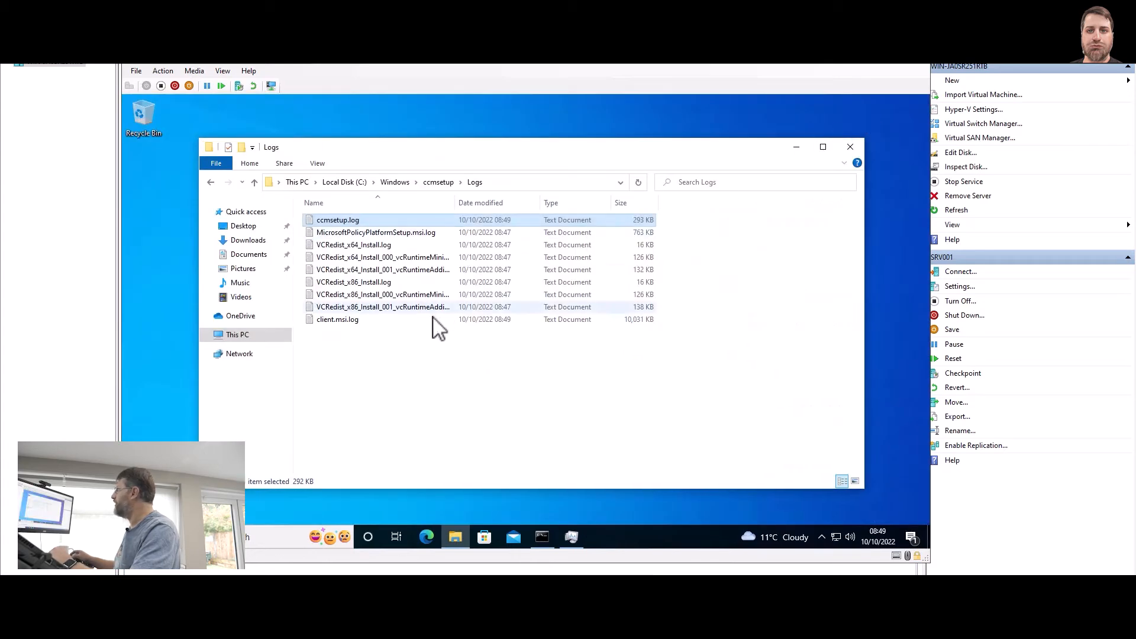
{"action": "left_click", "coordinate": [443, 182]}
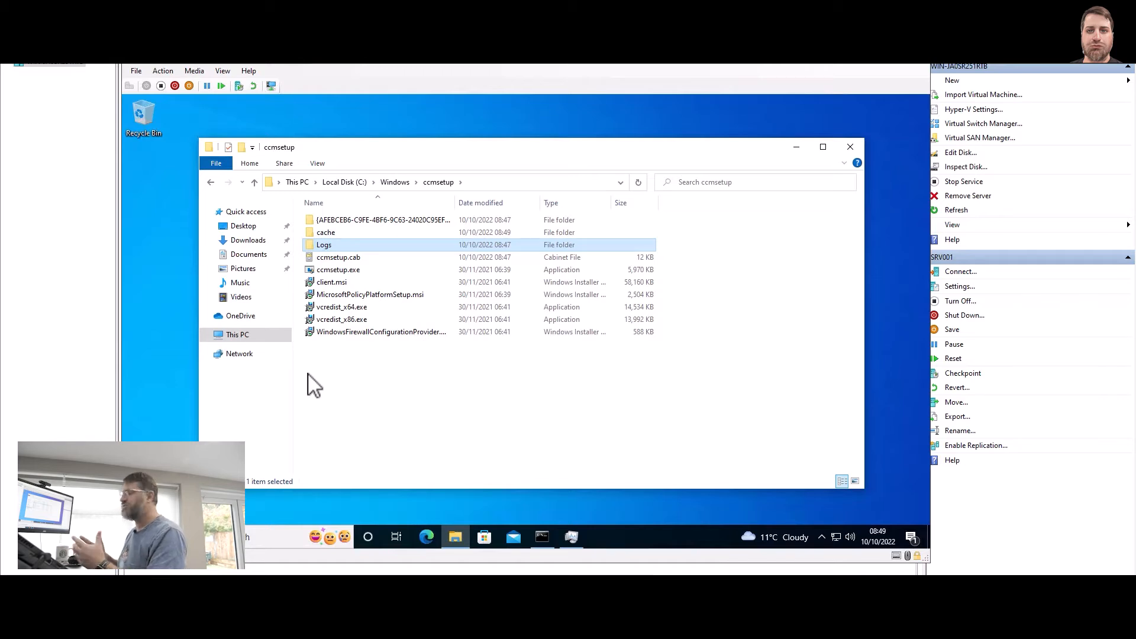
{"action": "left_click", "coordinate": [388, 399]}
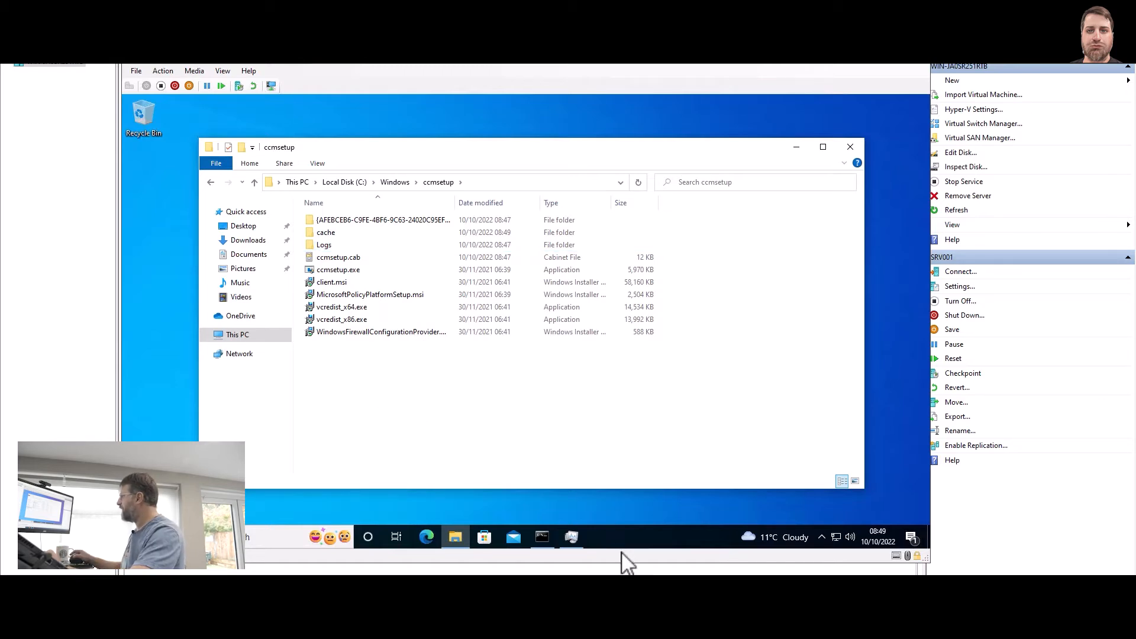
- Check for the CcmExec.exe process in Task Manager's detailed process list, and close Task Manager
{"action": "left_click", "coordinate": [571, 536]}
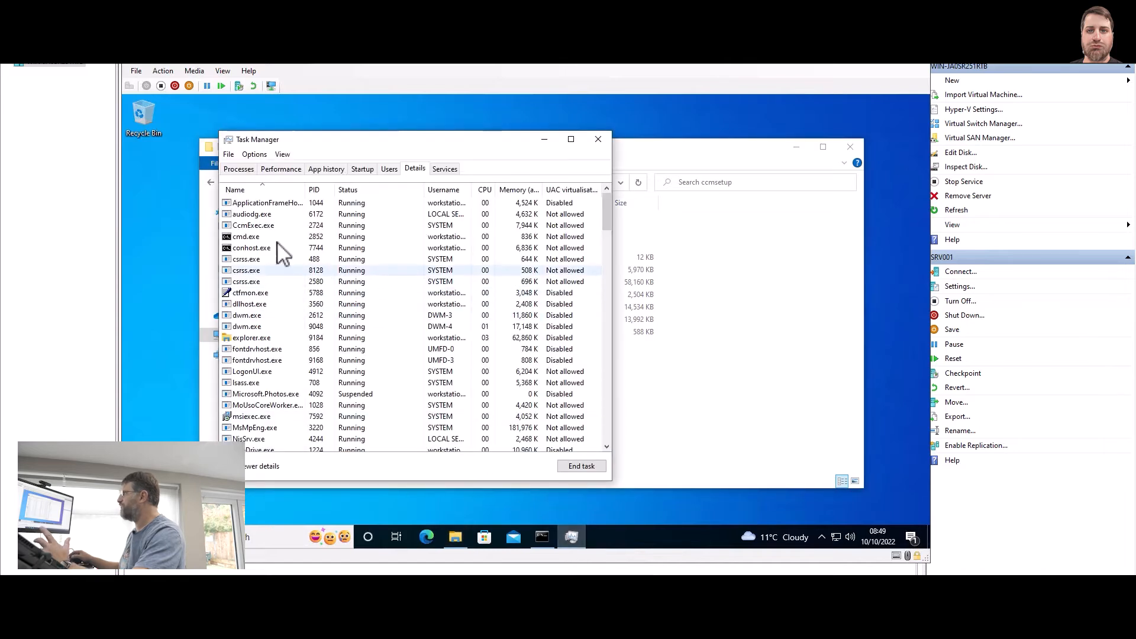
{"action": "left_click", "coordinate": [258, 228]}
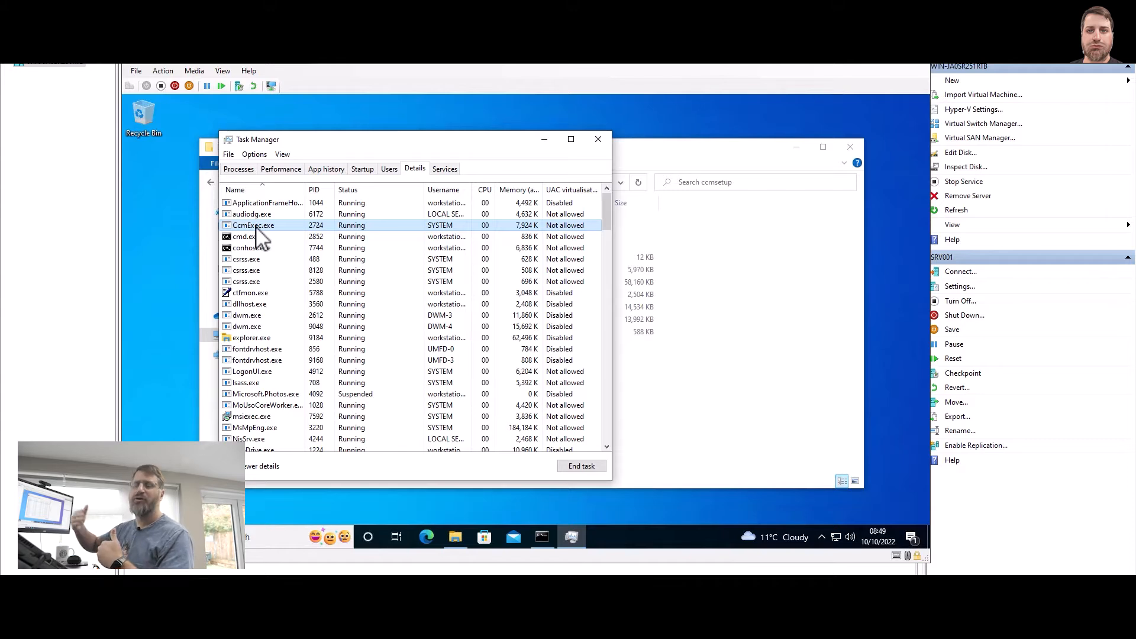
{"action": "left_click", "coordinate": [602, 142]}
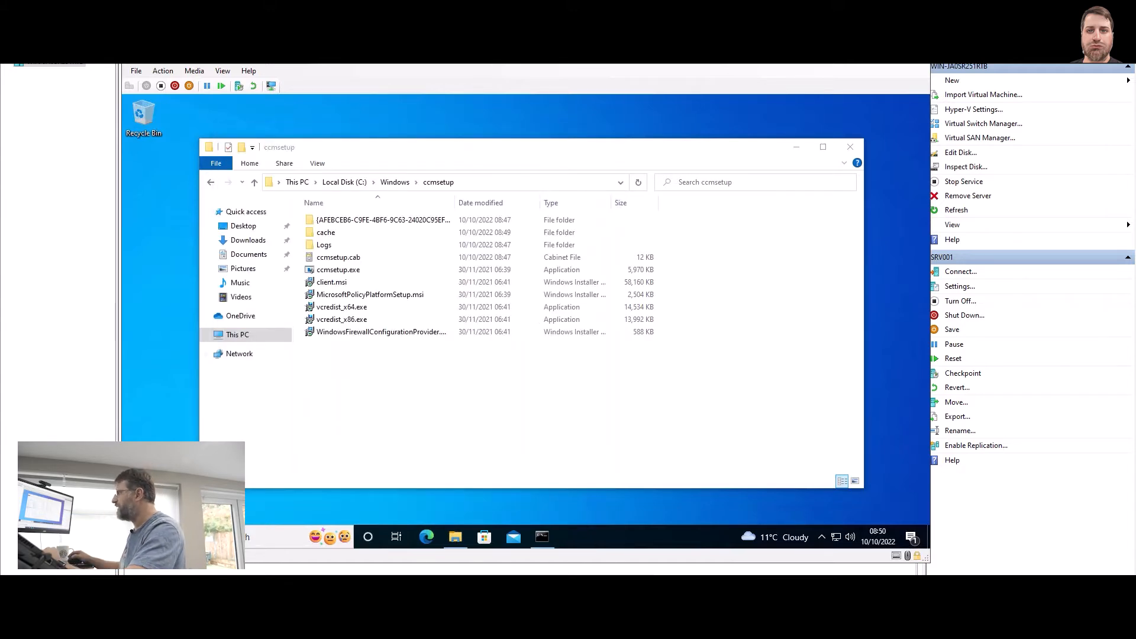
- Browse the full list of installed apps on the workstation for a Software Center entry
{"action": "key", "text": "super"}
{"action": "scroll", "coordinate": [254, 307], "scroll_direction": "down", "scroll_amount": 5}
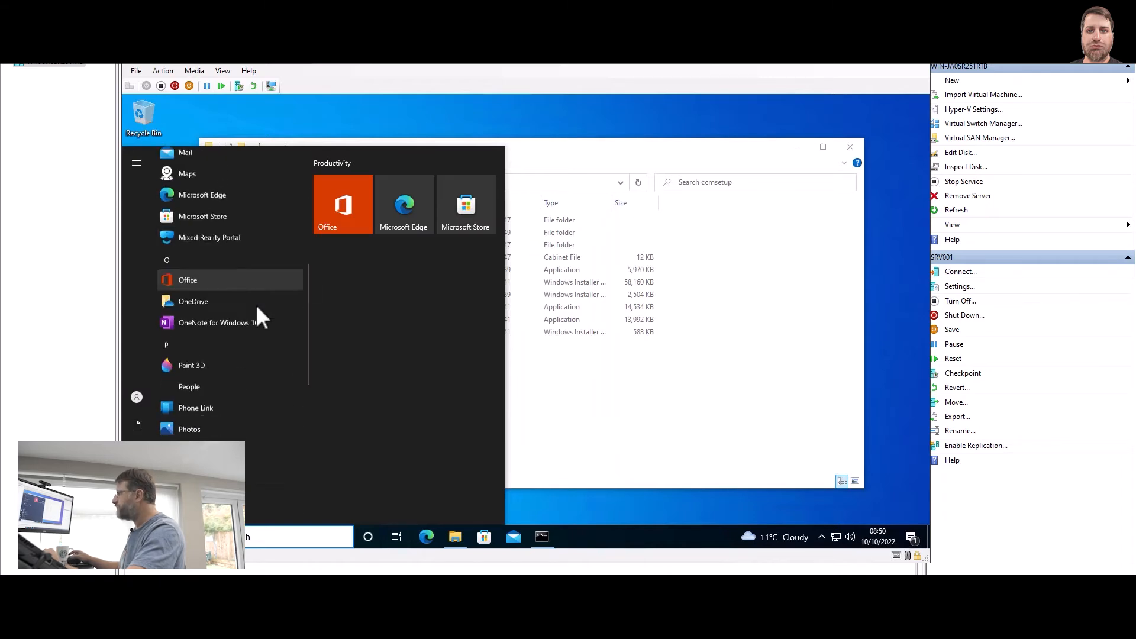
{"action": "scroll", "coordinate": [256, 304], "scroll_direction": "down", "scroll_amount": 8}
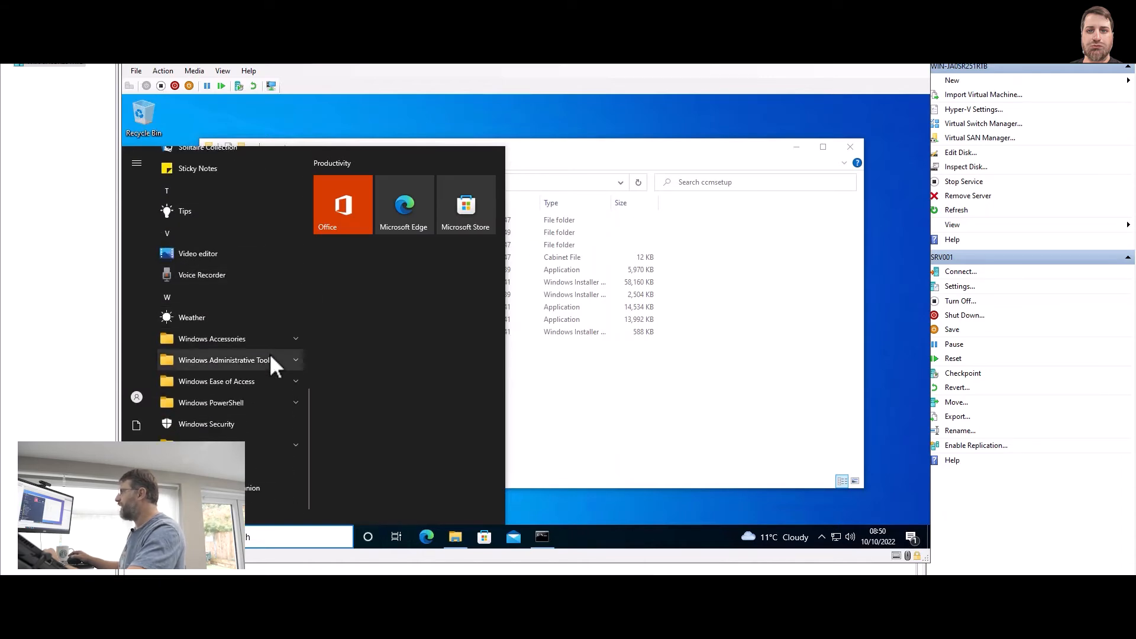
{"action": "scroll", "coordinate": [271, 362], "scroll_direction": "up", "scroll_amount": 8}
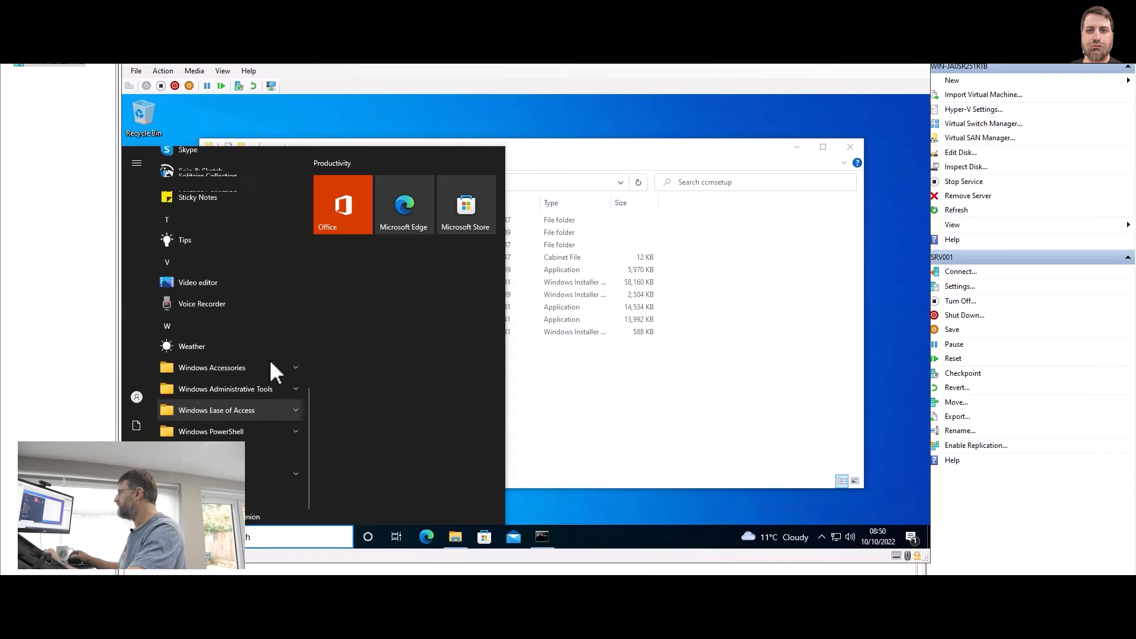
{"action": "scroll", "coordinate": [270, 360], "scroll_direction": "up", "scroll_amount": 10}
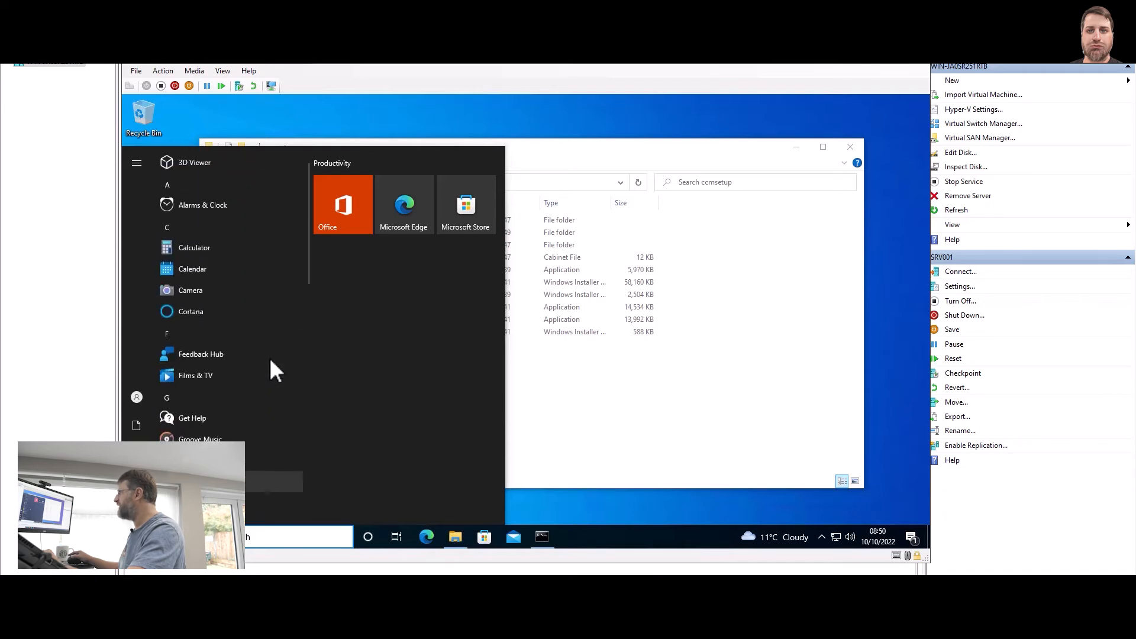
{"action": "key", "text": "Escape"}
- Search Windows for "software center" and dismiss the search results
{"action": "key", "text": "super"}
{"action": "type", "text": "soft"}
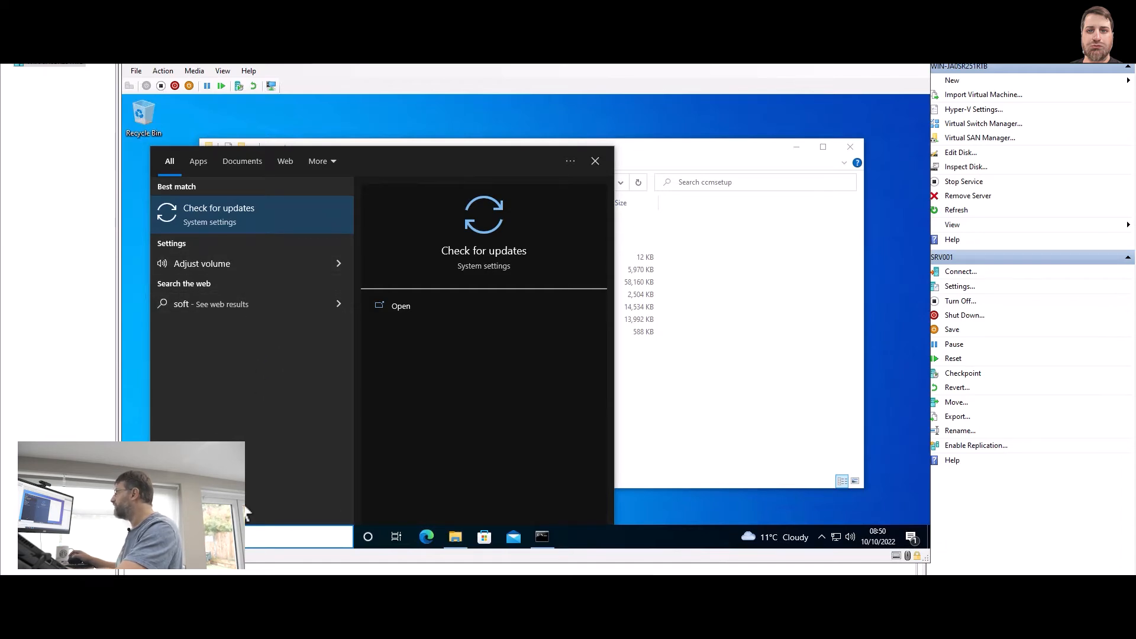
{"action": "type", "text": "ware center"}
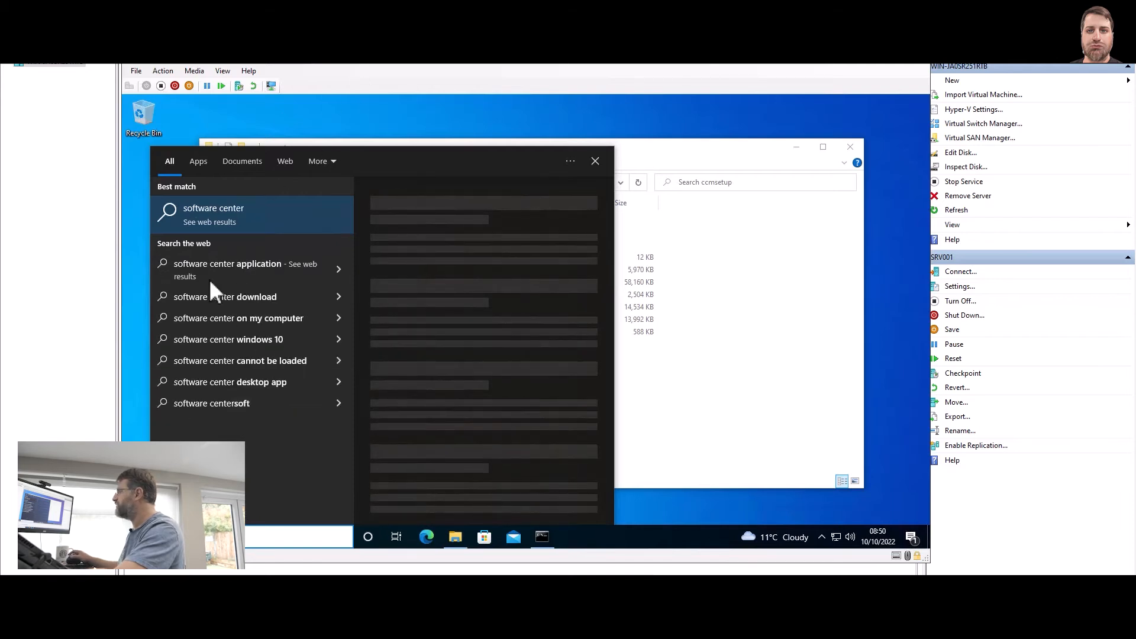
{"action": "left_click", "coordinate": [285, 121]}
{"action": "left_click", "coordinate": [399, 371]}
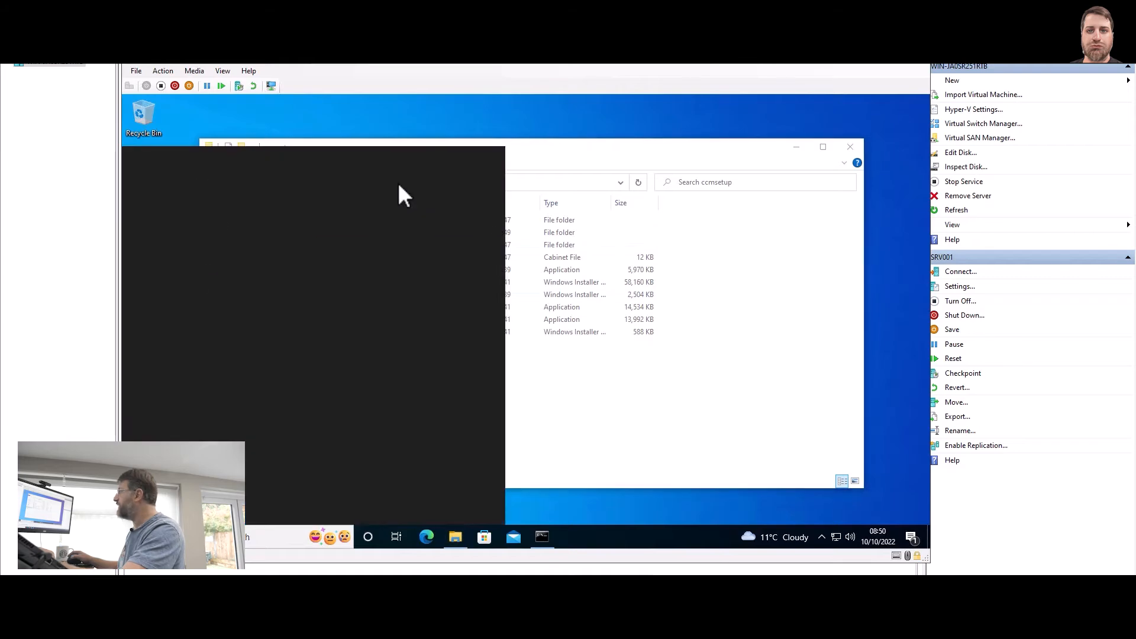
- Open the C:\Windows\CCM folder and look through the installed client files and subfolders
{"action": "left_click", "coordinate": [395, 183]}
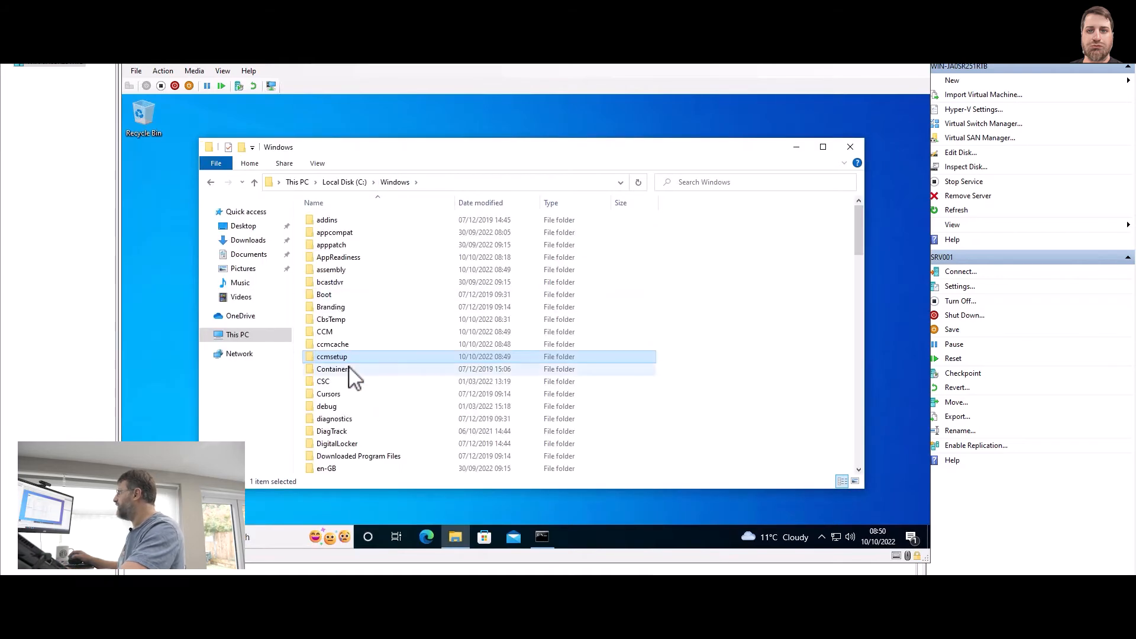
{"action": "double_click", "coordinate": [336, 332]}
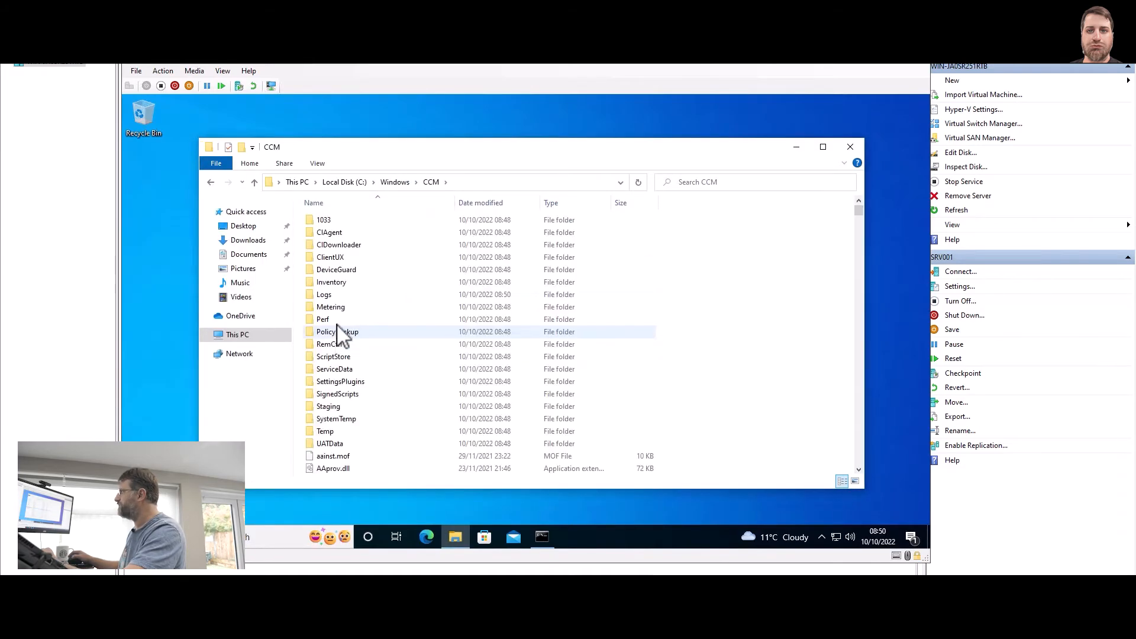
{"action": "scroll", "coordinate": [392, 287], "scroll_direction": "down", "scroll_amount": 10}
{"action": "scroll", "coordinate": [393, 286], "scroll_direction": "up", "scroll_amount": 10}
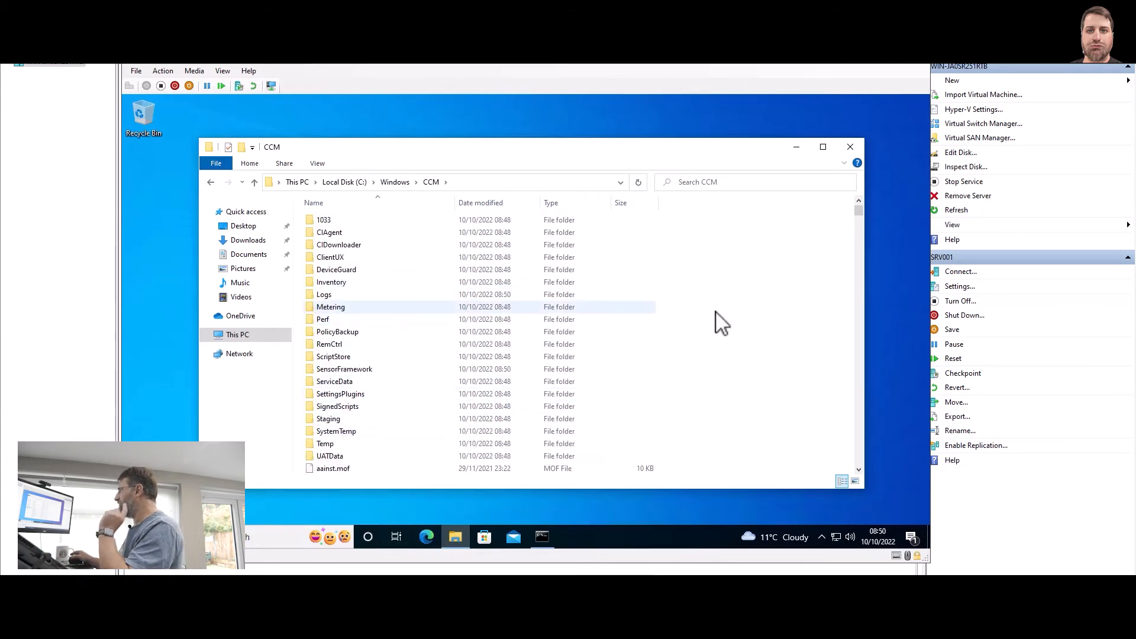
- Run CMTrace.exe from the CCM folder, make it the default viewer for log files, and close it
{"action": "type", "text": "cmtrace"}
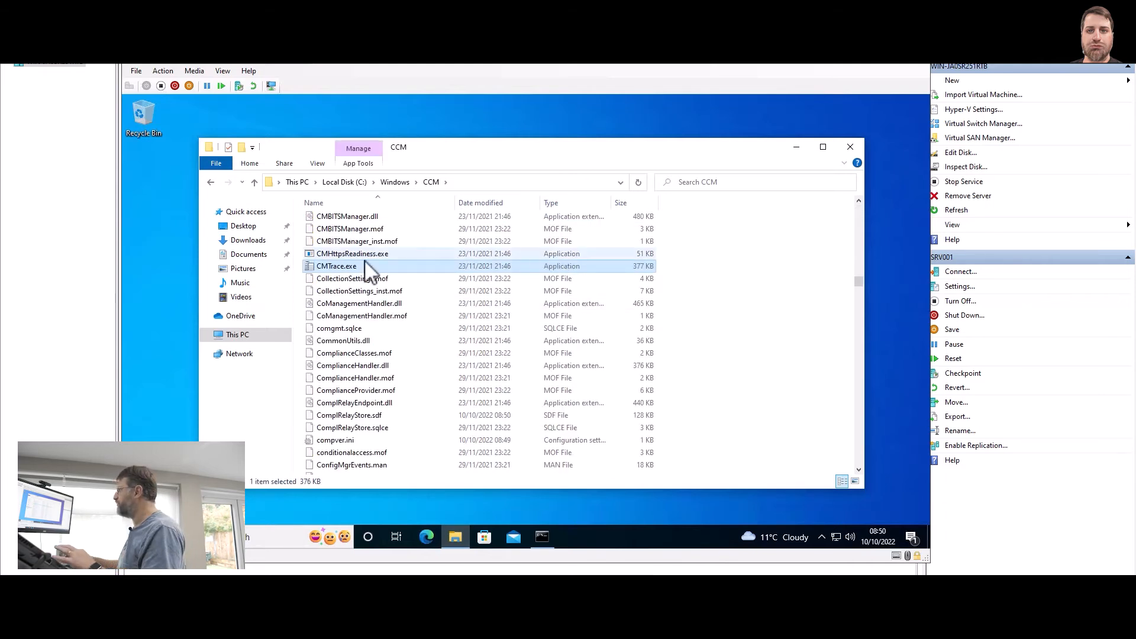
{"action": "double_click", "coordinate": [333, 268]}
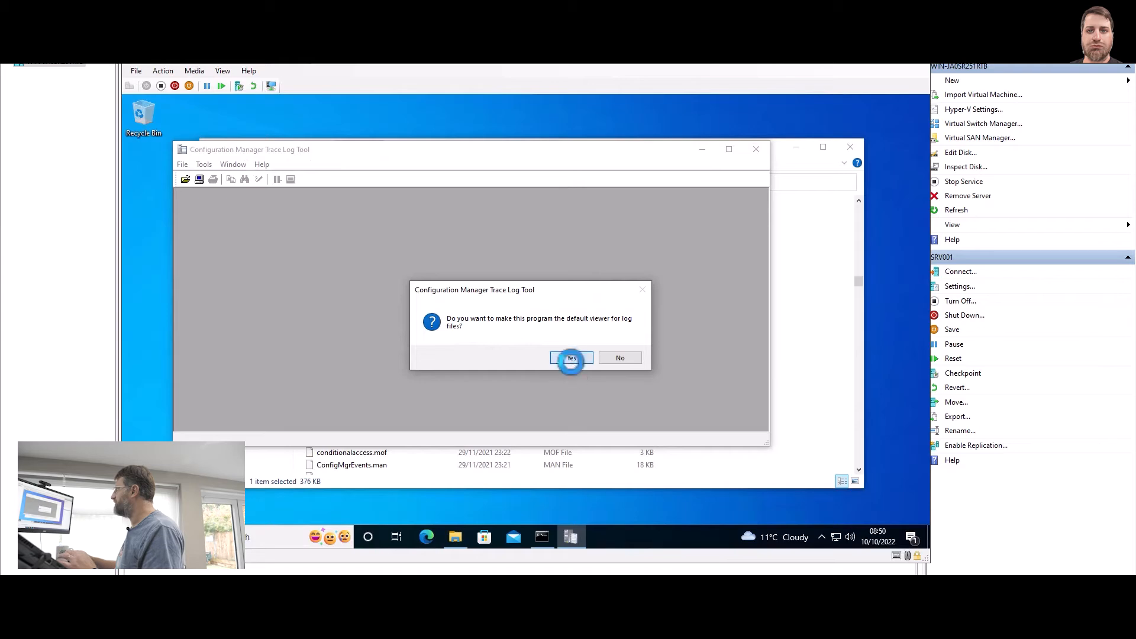
{"action": "left_click", "coordinate": [571, 359]}
{"action": "left_click", "coordinate": [756, 149]}
{"action": "scroll", "coordinate": [774, 236], "scroll_direction": "up", "scroll_amount": 7}
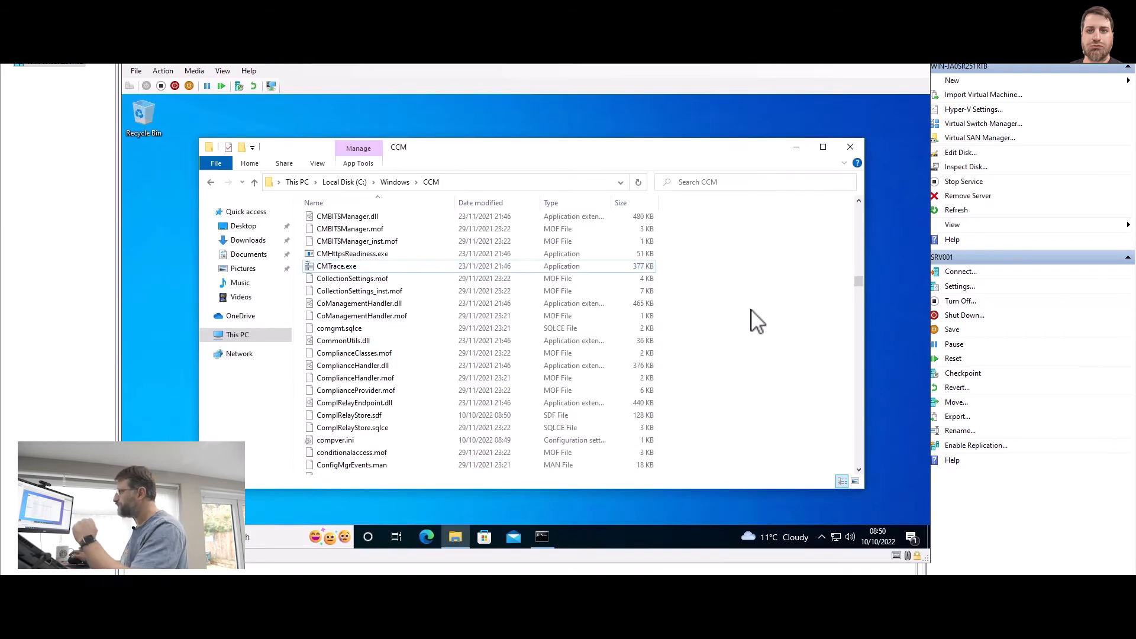
{"action": "scroll", "coordinate": [462, 316], "scroll_direction": "up", "scroll_amount": 7}
- Open Control Panel, show its items as small icons, and open the Configuration Manager properties
{"action": "key", "text": "super"}
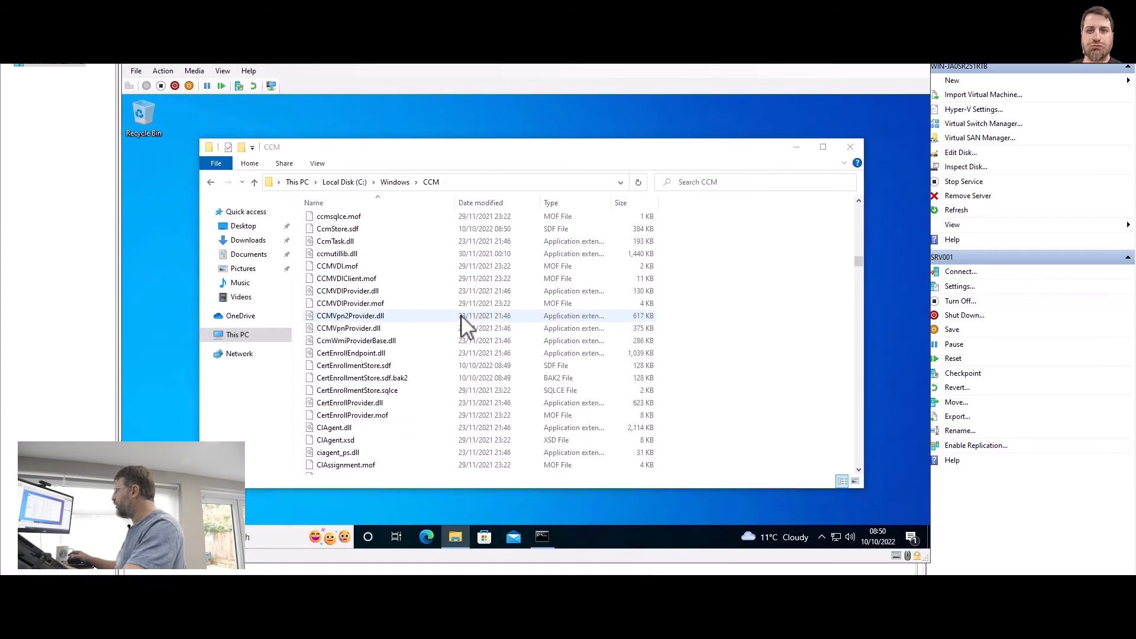
{"action": "type", "text": "control"}
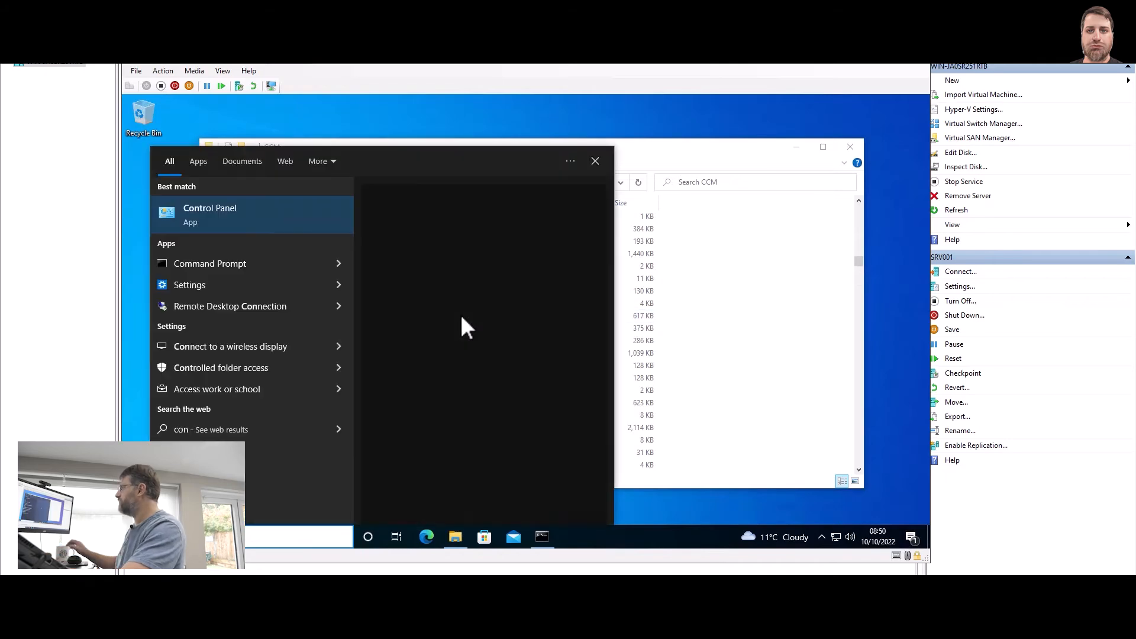
{"action": "left_click", "coordinate": [254, 210]}
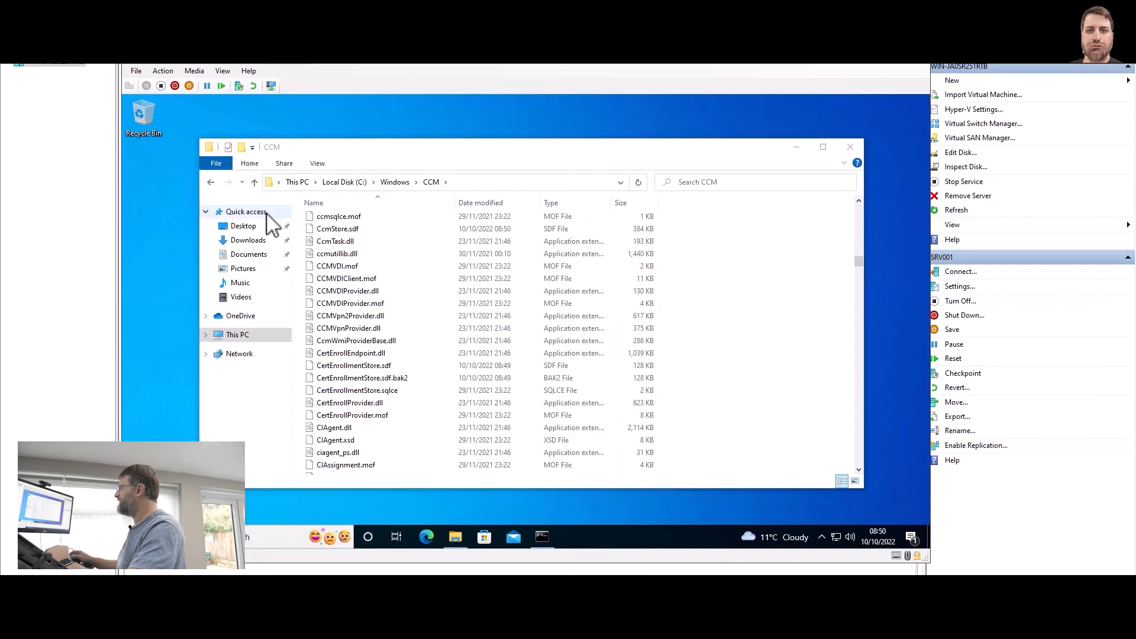
{"action": "left_click", "coordinate": [715, 216]}
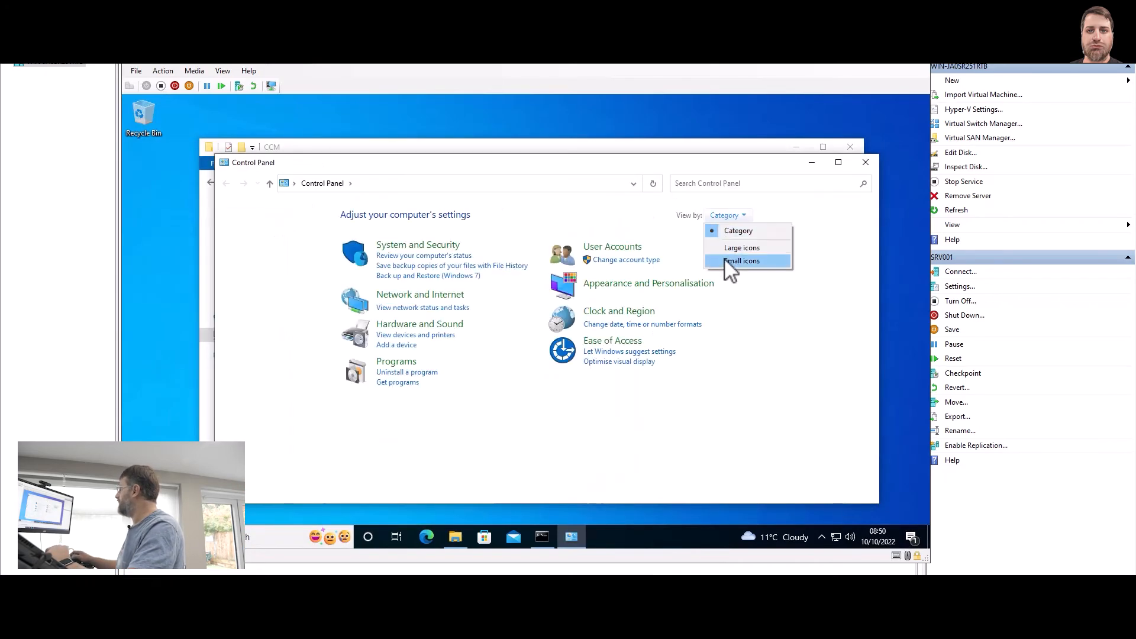
{"action": "left_click", "coordinate": [727, 261]}
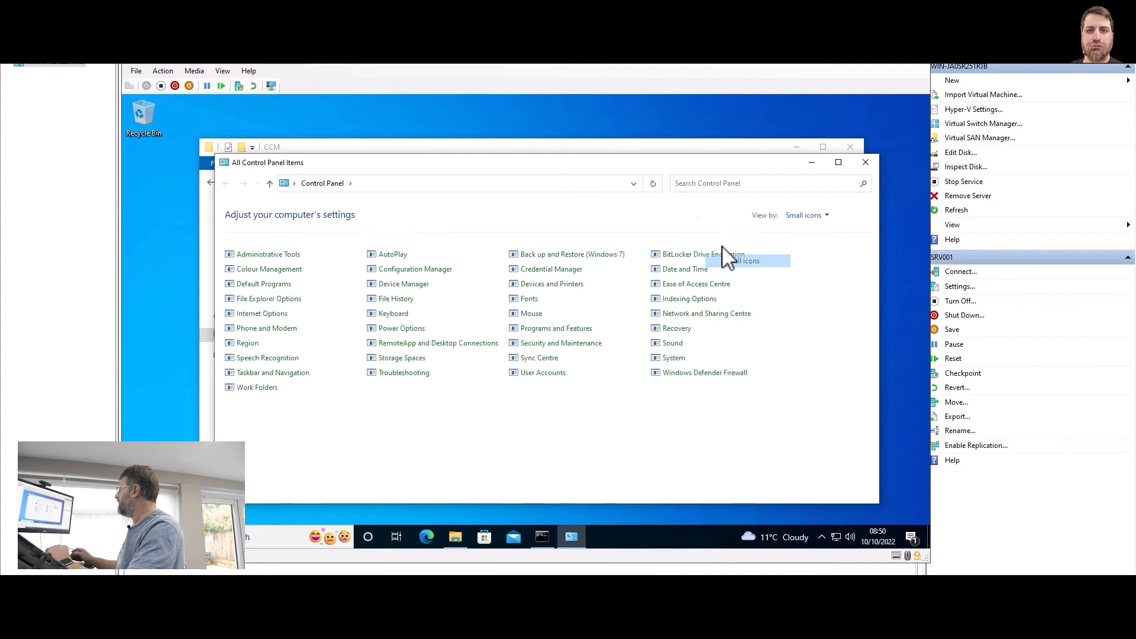
{"action": "left_click", "coordinate": [420, 272]}
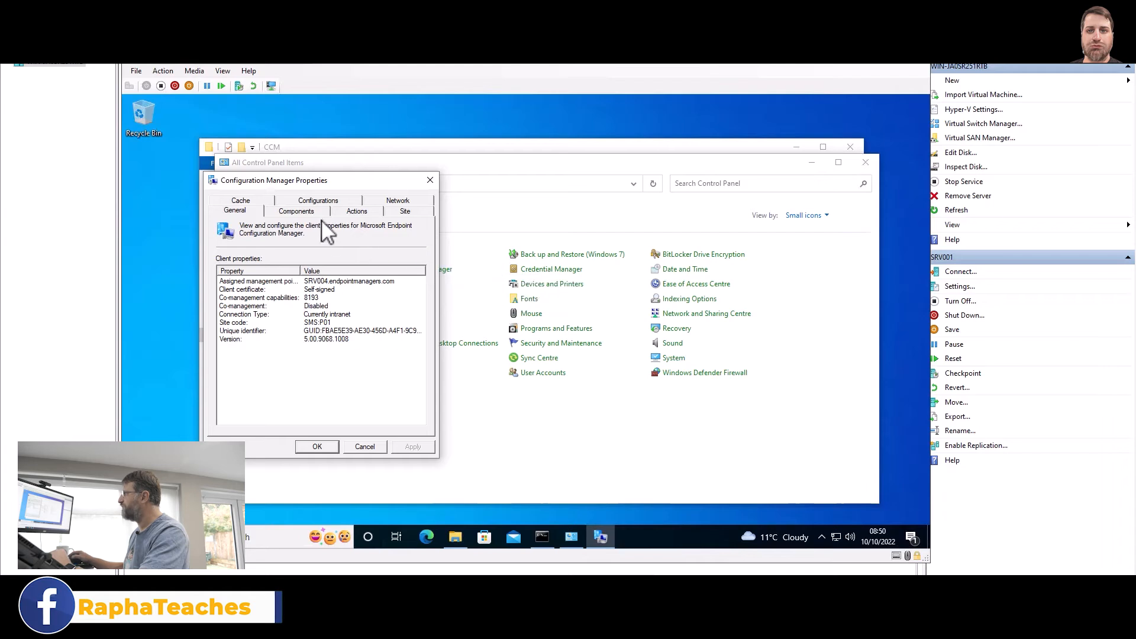
- Review the client's components, available actions and assigned site code, and close the Configuration Manager properties and Control Panel
{"action": "left_click", "coordinate": [302, 212]}
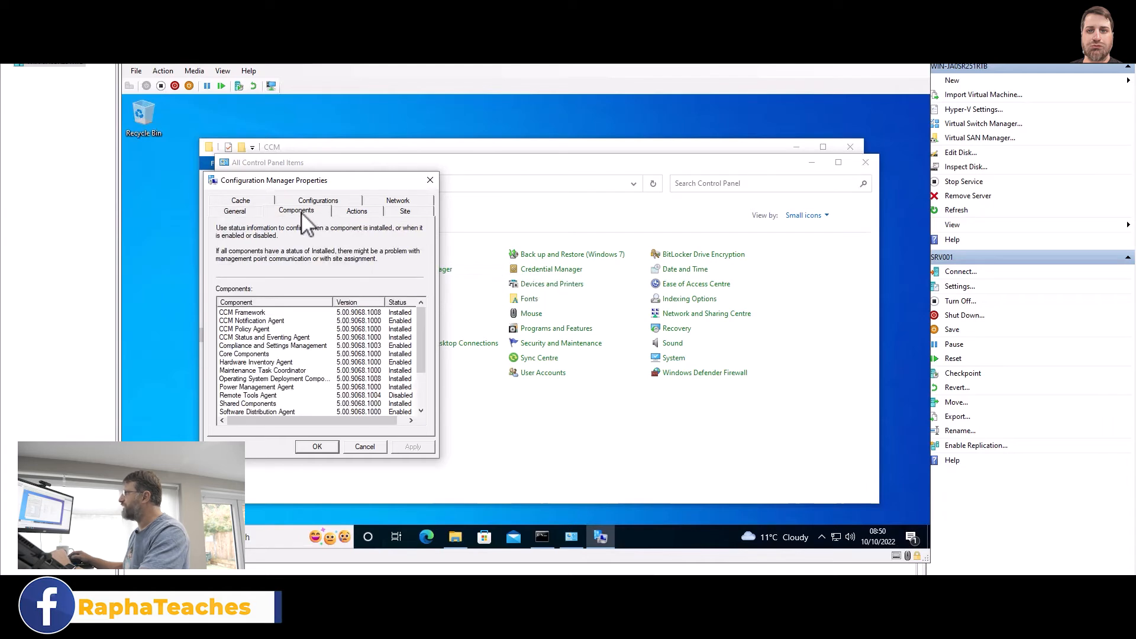
{"action": "left_click", "coordinate": [356, 212]}
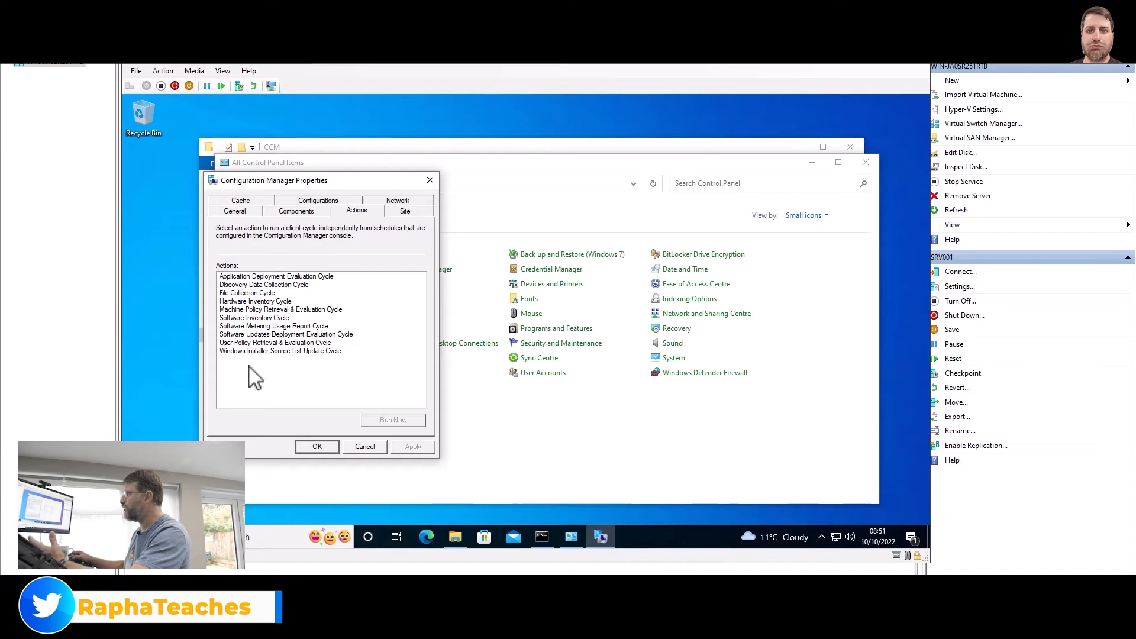
{"action": "left_click", "coordinate": [406, 212]}
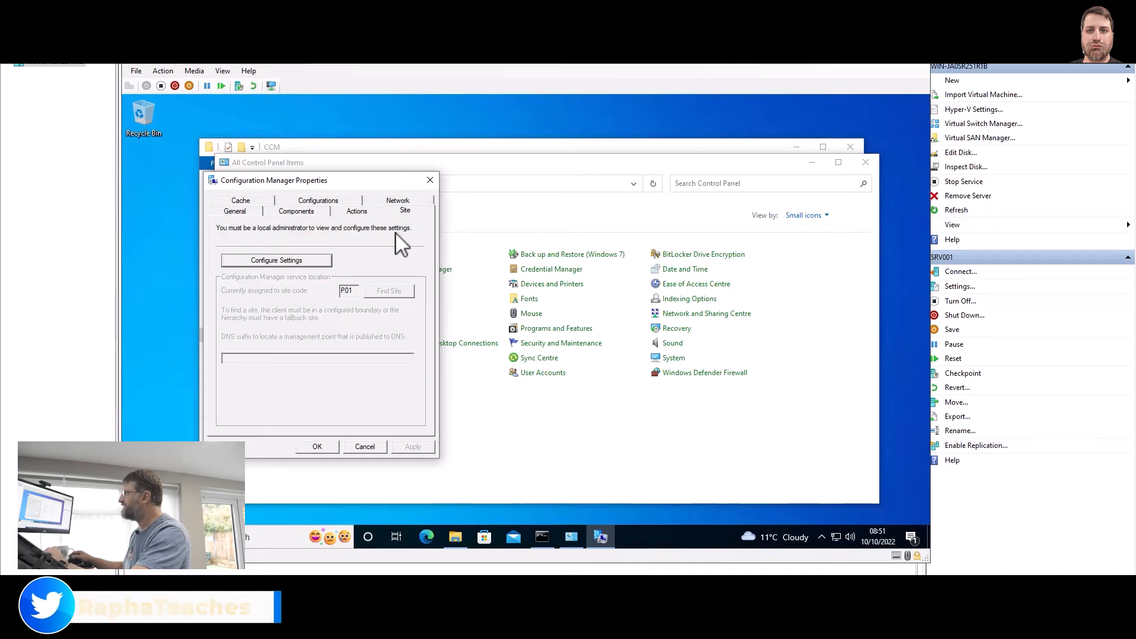
{"action": "double_click", "coordinate": [349, 291]}
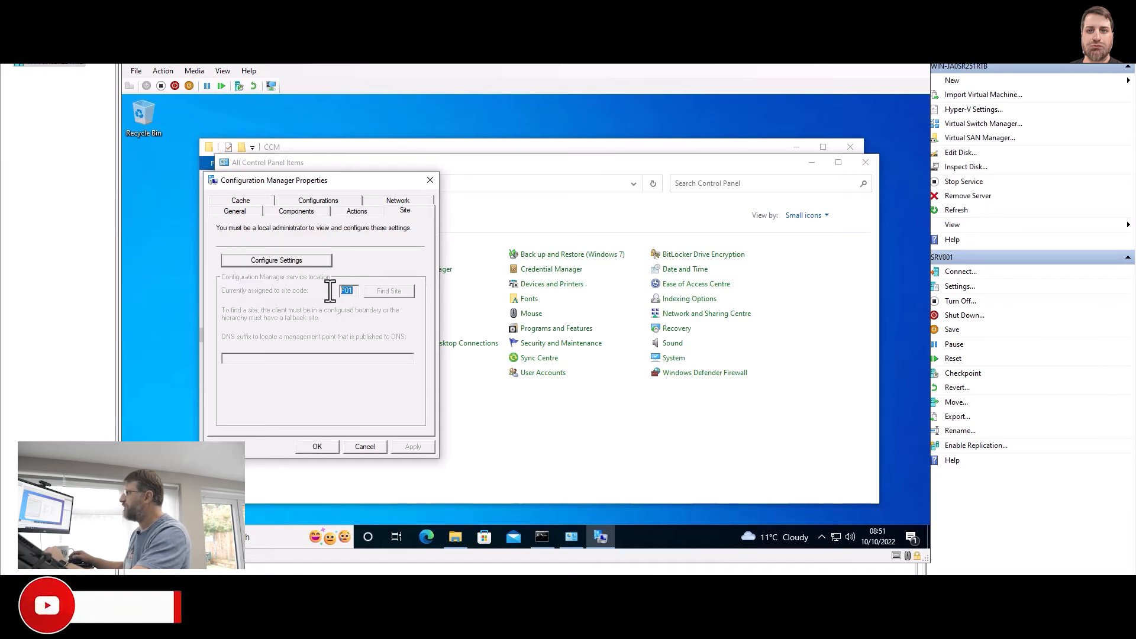
{"action": "left_click", "coordinate": [372, 449]}
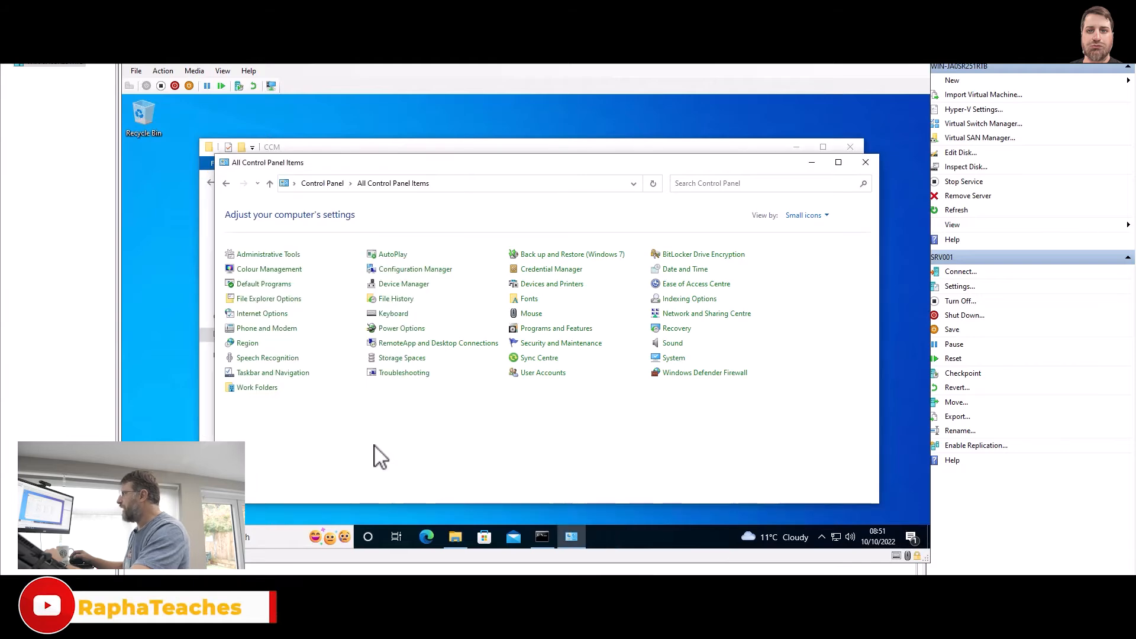
{"action": "left_click", "coordinate": [867, 165]}
- Search Windows for "software" to check that the Software Center app is available, and close the search
{"action": "key", "text": "super"}
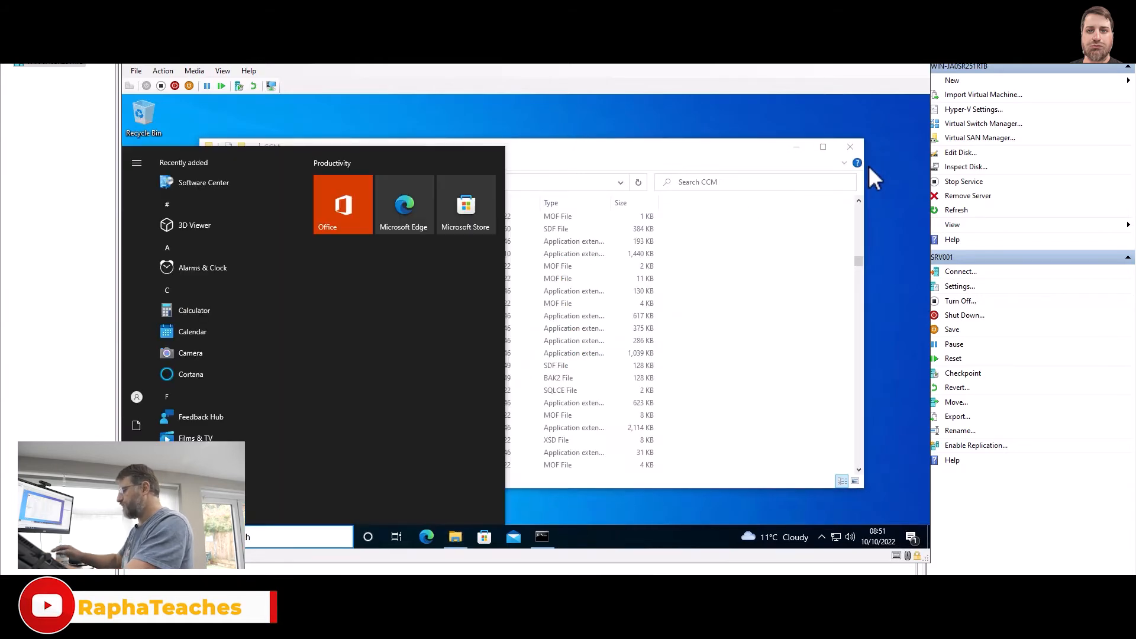
{"action": "type", "text": "software"}
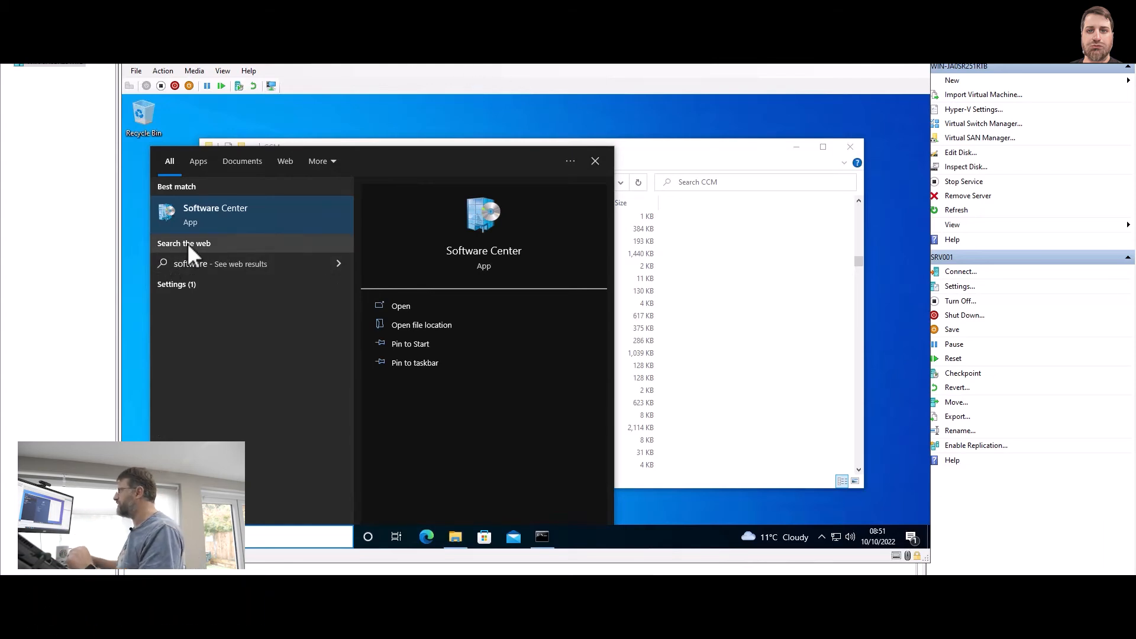
{"action": "key", "text": "Escape"}
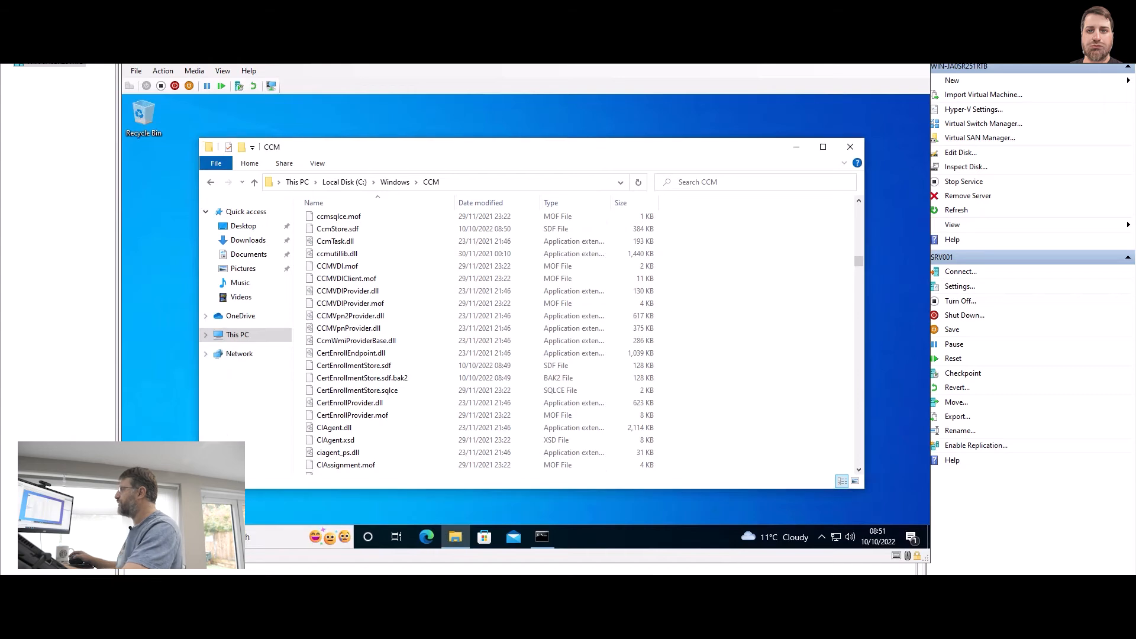
- Expand the Microsoft Endpoint Manager folder among the installed apps to locate Software Center, and close the CCM folder window
{"action": "key", "text": "super"}
{"action": "scroll", "coordinate": [290, 313], "scroll_direction": "down", "scroll_amount": 5}
{"action": "scroll", "coordinate": [285, 311], "scroll_direction": "down", "scroll_amount": 5}
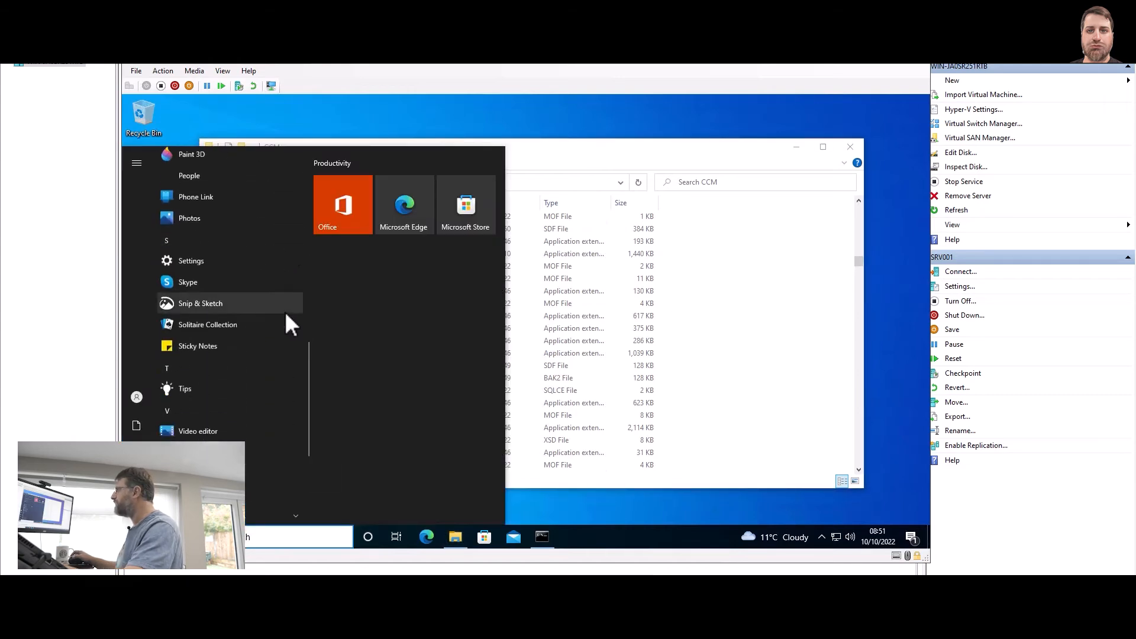
{"action": "scroll", "coordinate": [286, 319], "scroll_direction": "up", "scroll_amount": 4}
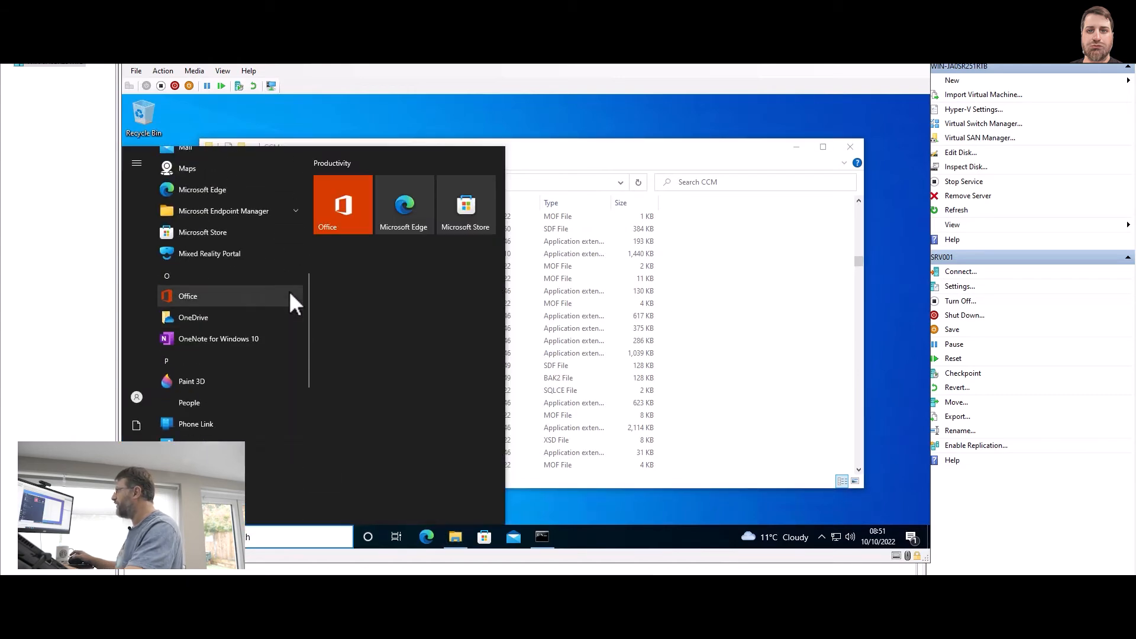
{"action": "left_click", "coordinate": [293, 209]}
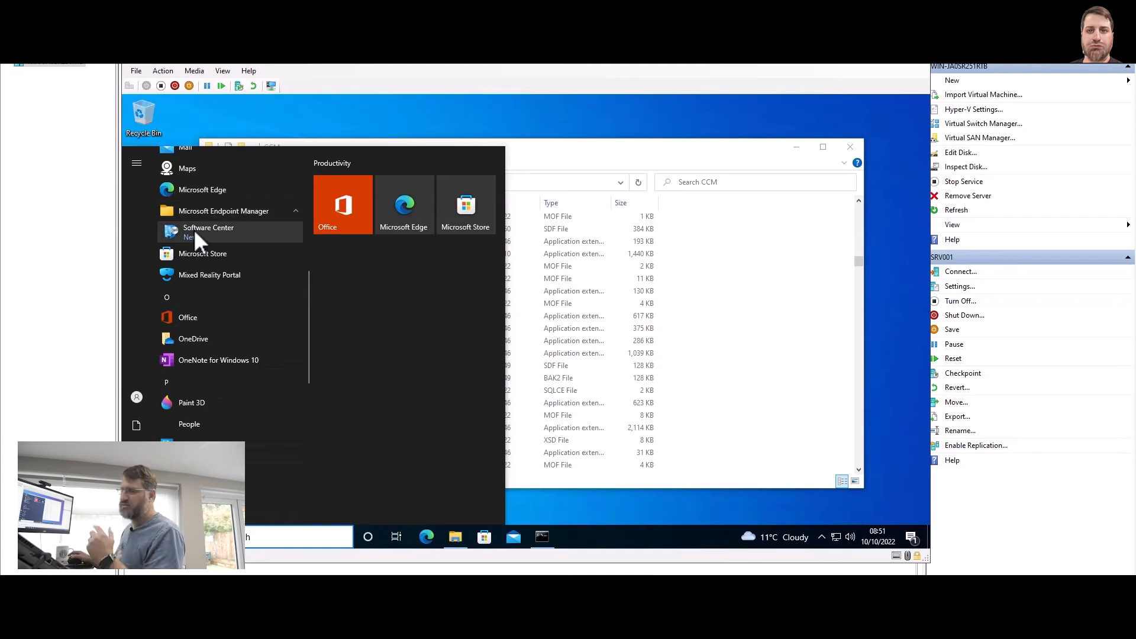
{"action": "left_click", "coordinate": [666, 236]}
{"action": "left_click", "coordinate": [850, 147]}
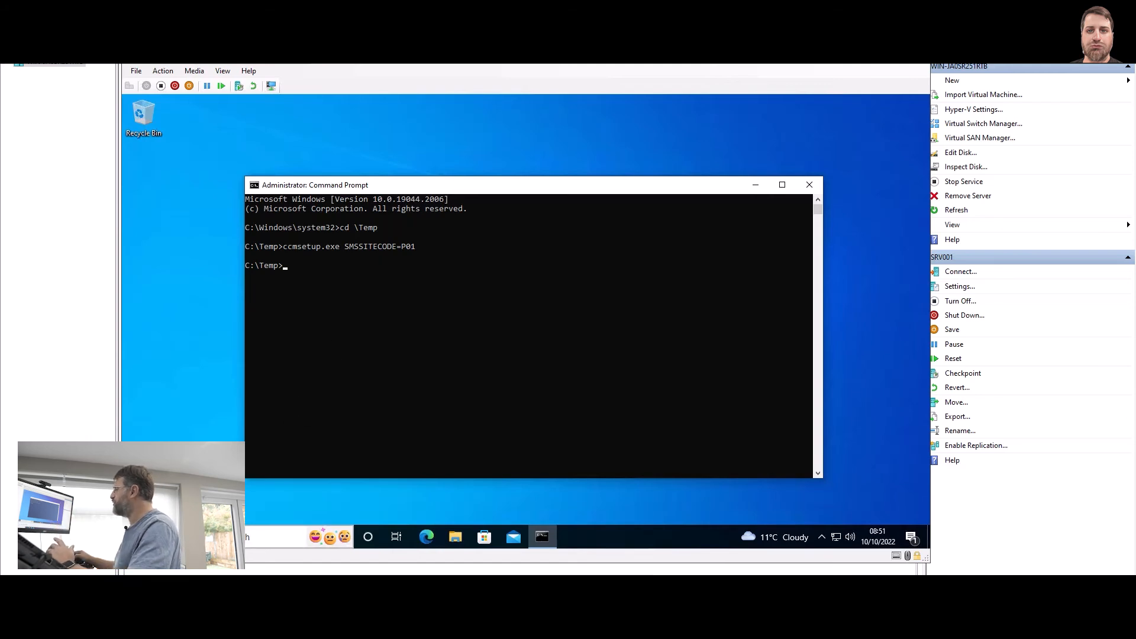
- Switch to the Configuration Manager console and open the properties of the EndpointManagers.com boundary group under Hierarchy Configuration
{"action": "left_click", "coordinate": [286, 567]}
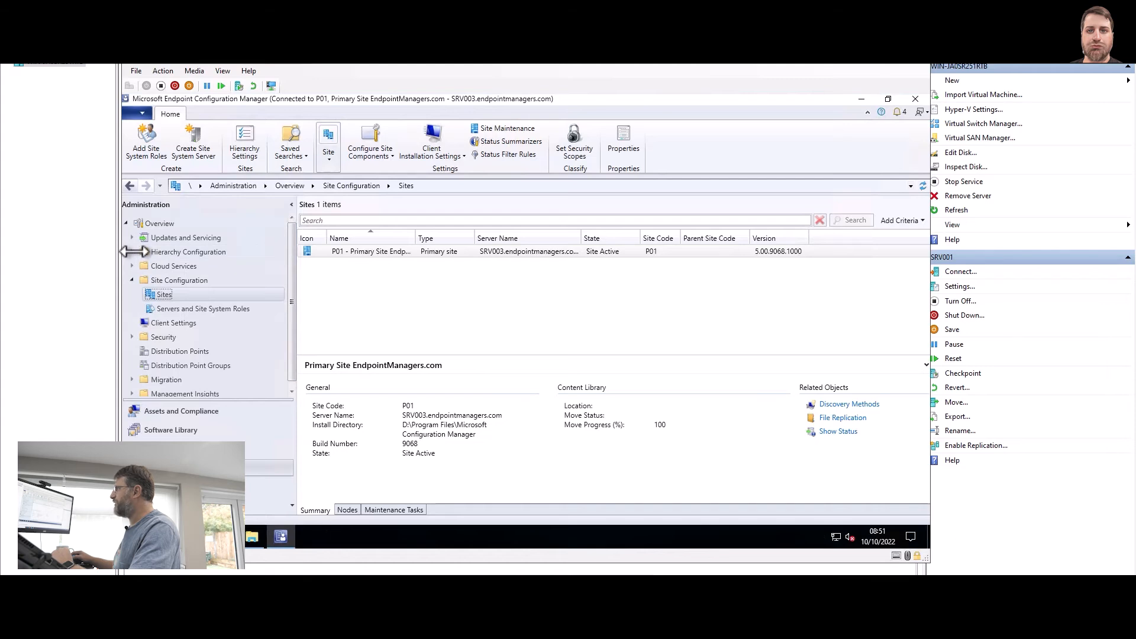
{"action": "left_click", "coordinate": [131, 252]}
{"action": "left_click", "coordinate": [184, 294]}
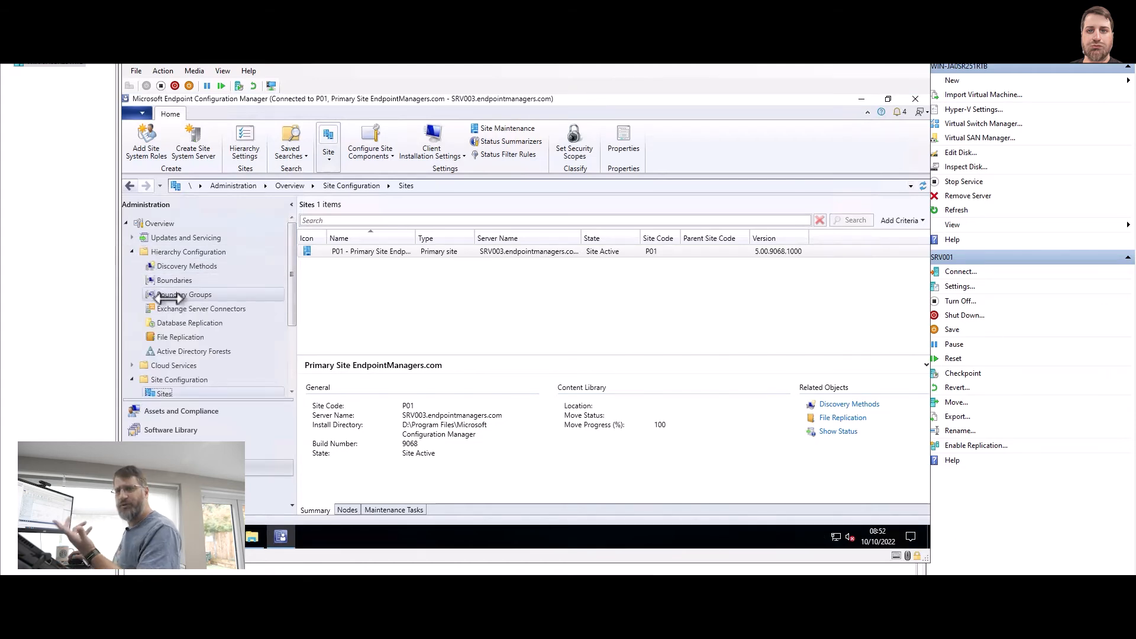
{"action": "right_click", "coordinate": [350, 264]}
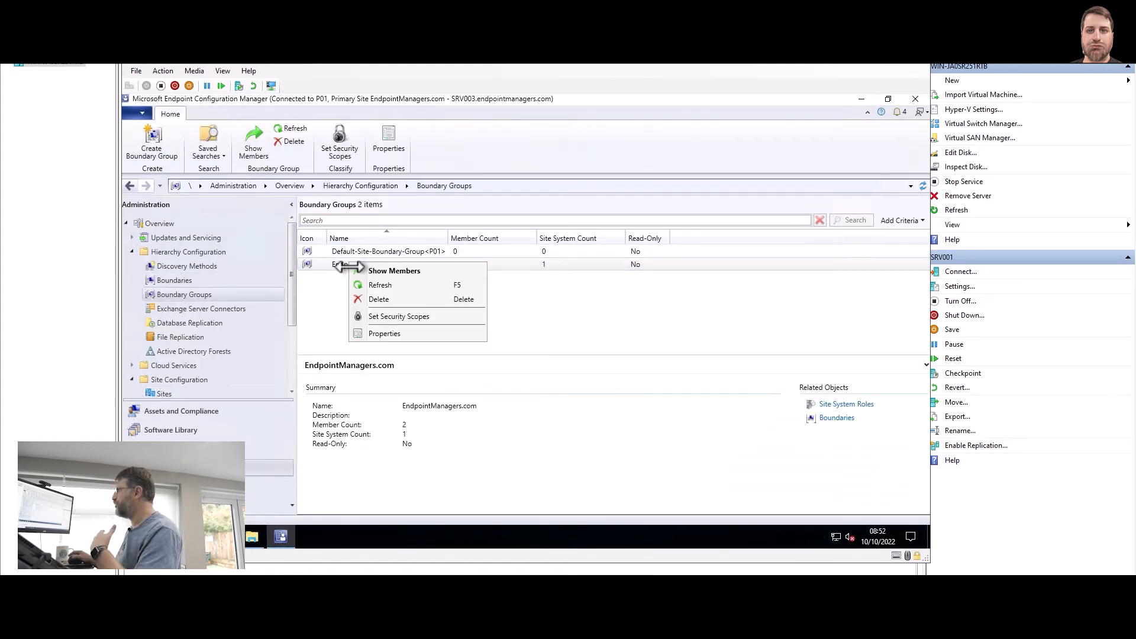
{"action": "left_click", "coordinate": [382, 332]}
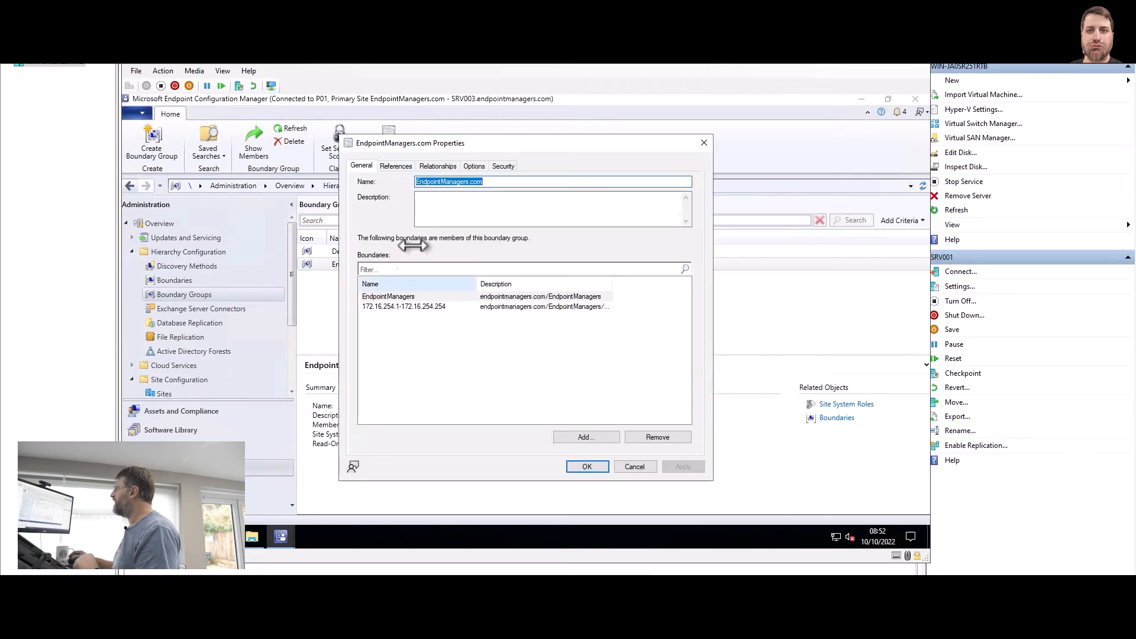
- Review the boundary group's references, briefly enable and disable its use for site assignment, and close the properties without saving
{"action": "left_click", "coordinate": [401, 166]}
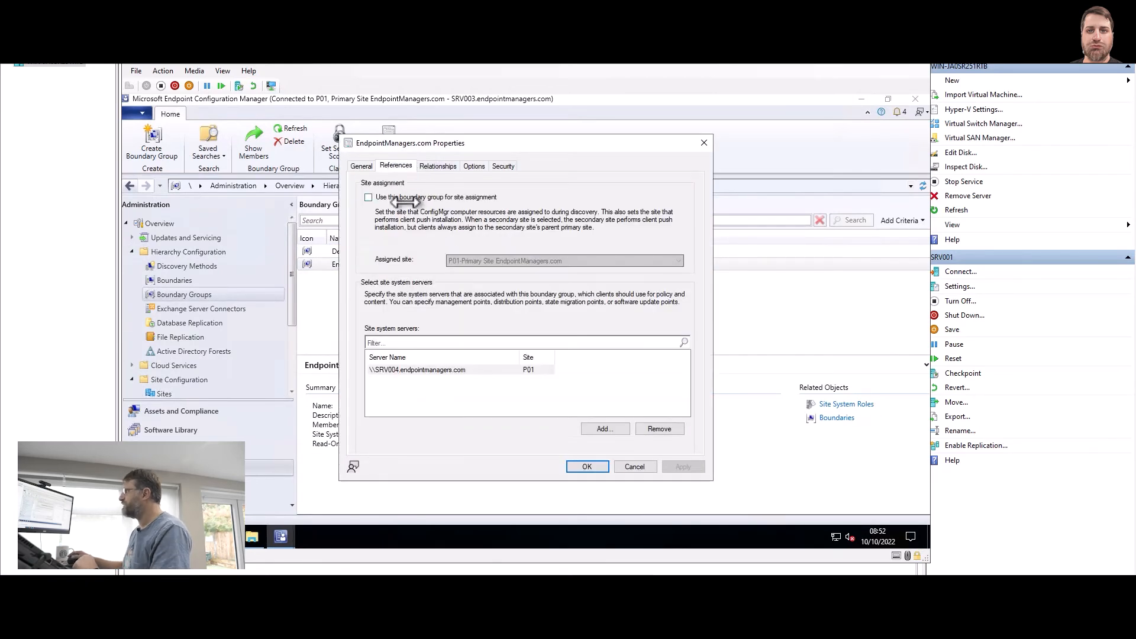
{"action": "left_click", "coordinate": [484, 197]}
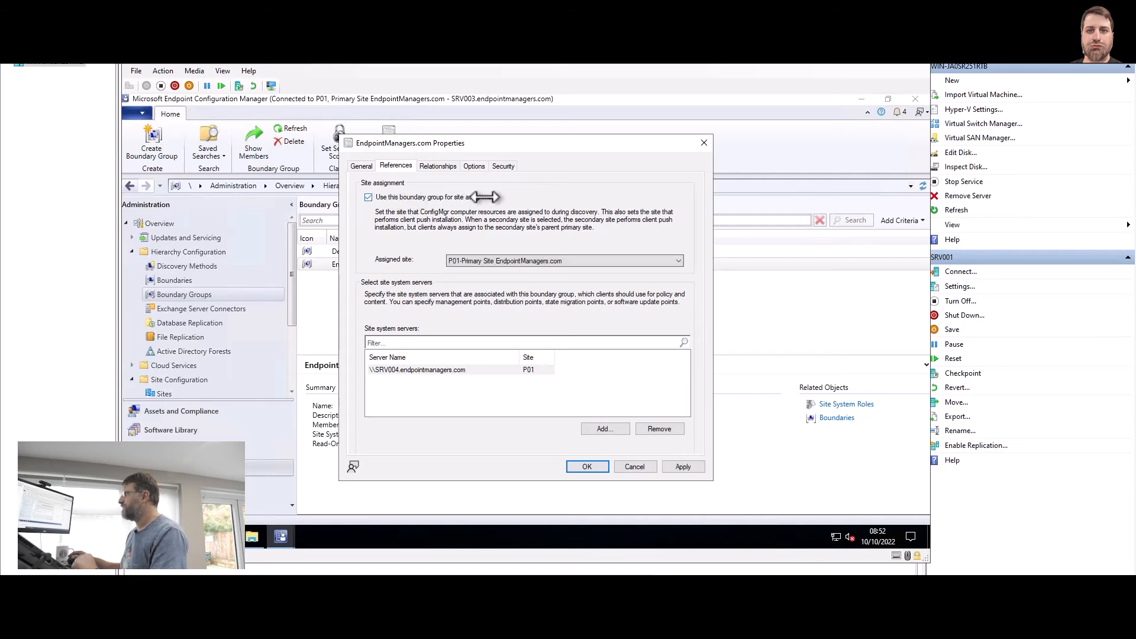
{"action": "left_click", "coordinate": [484, 197]}
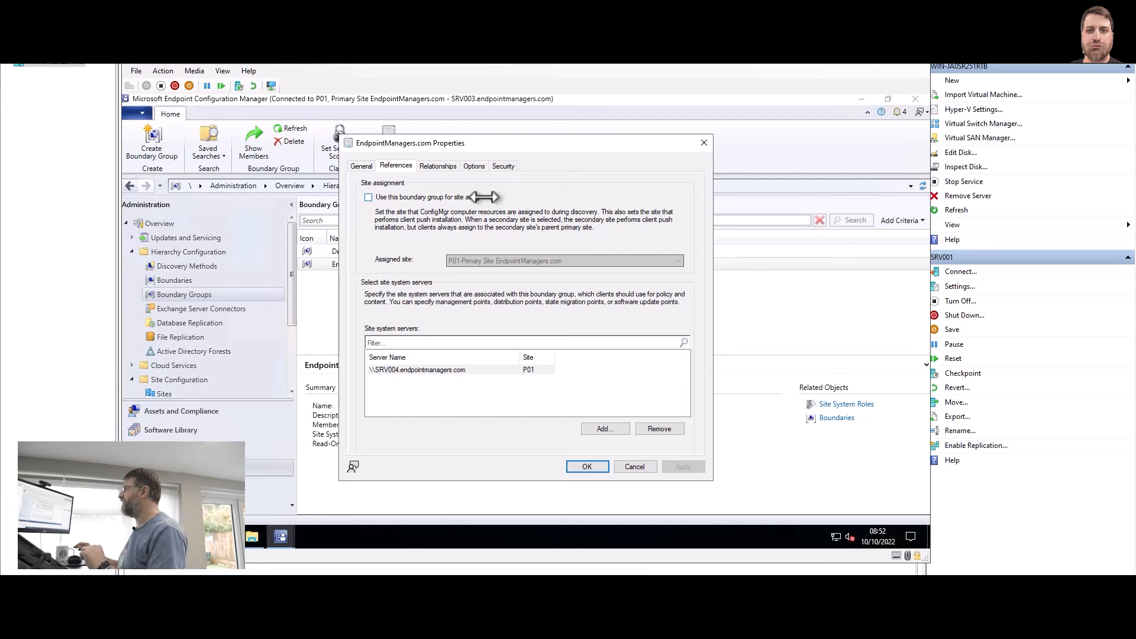
{"action": "left_click", "coordinate": [703, 143]}
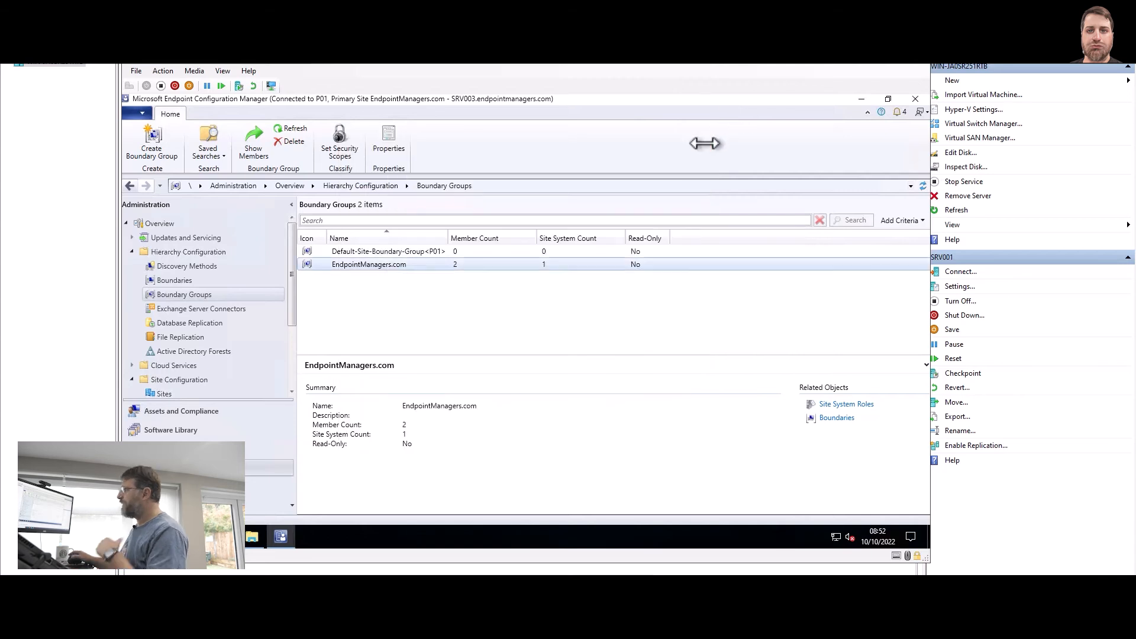
- Show the devices under Assets and Compliance and select DESKTOP-QDUBOH9 to check its client status
{"action": "left_click", "coordinate": [204, 410]}
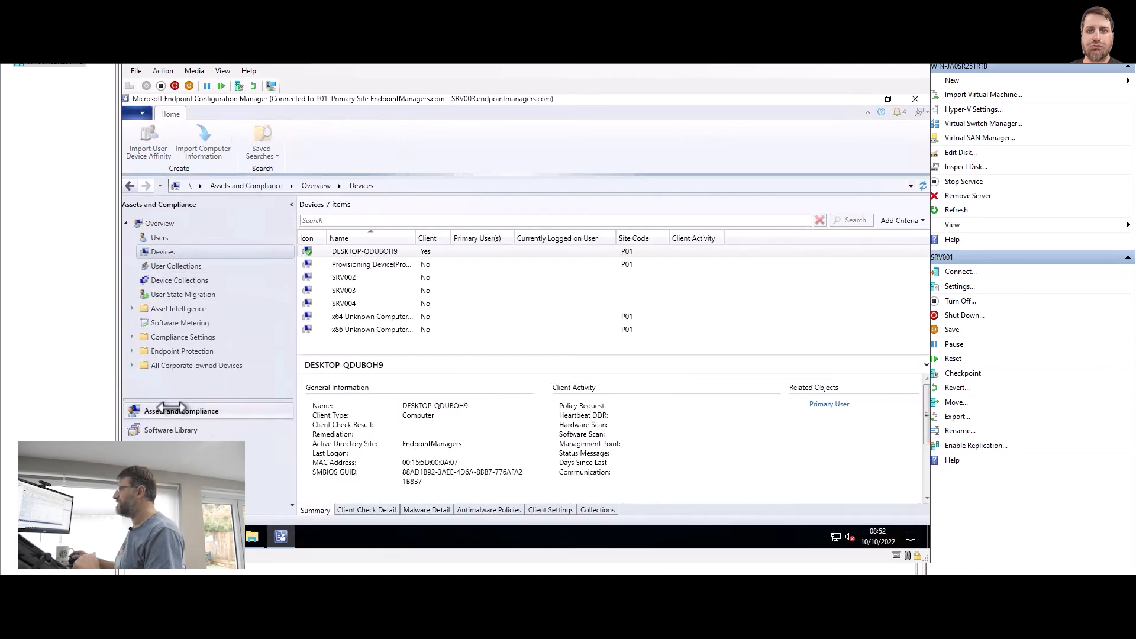
{"action": "left_click", "coordinate": [434, 250]}
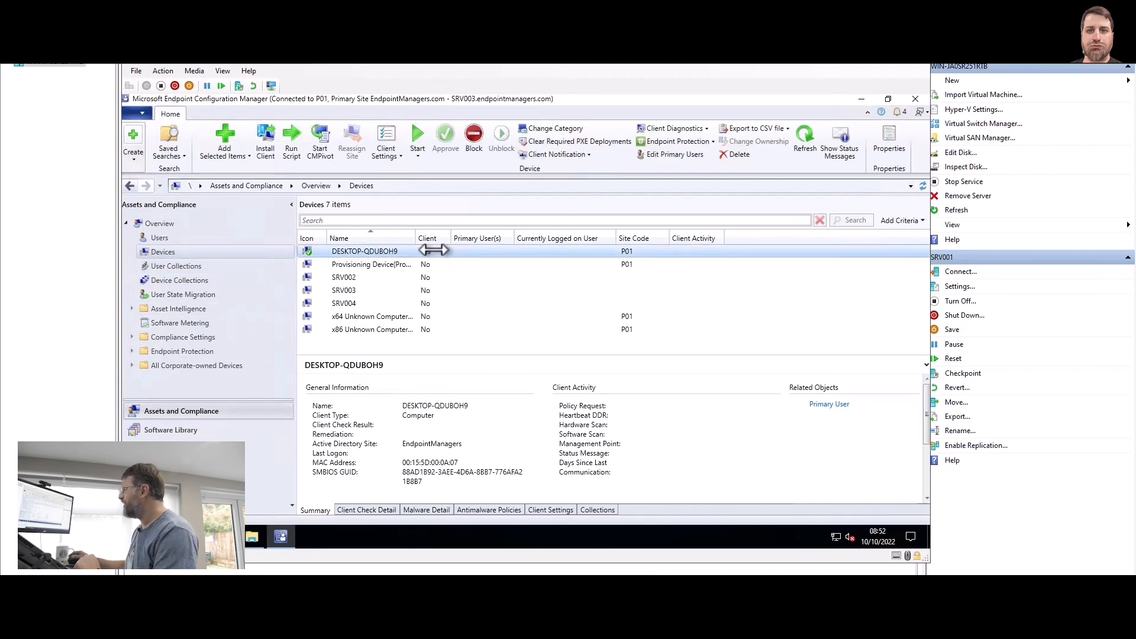